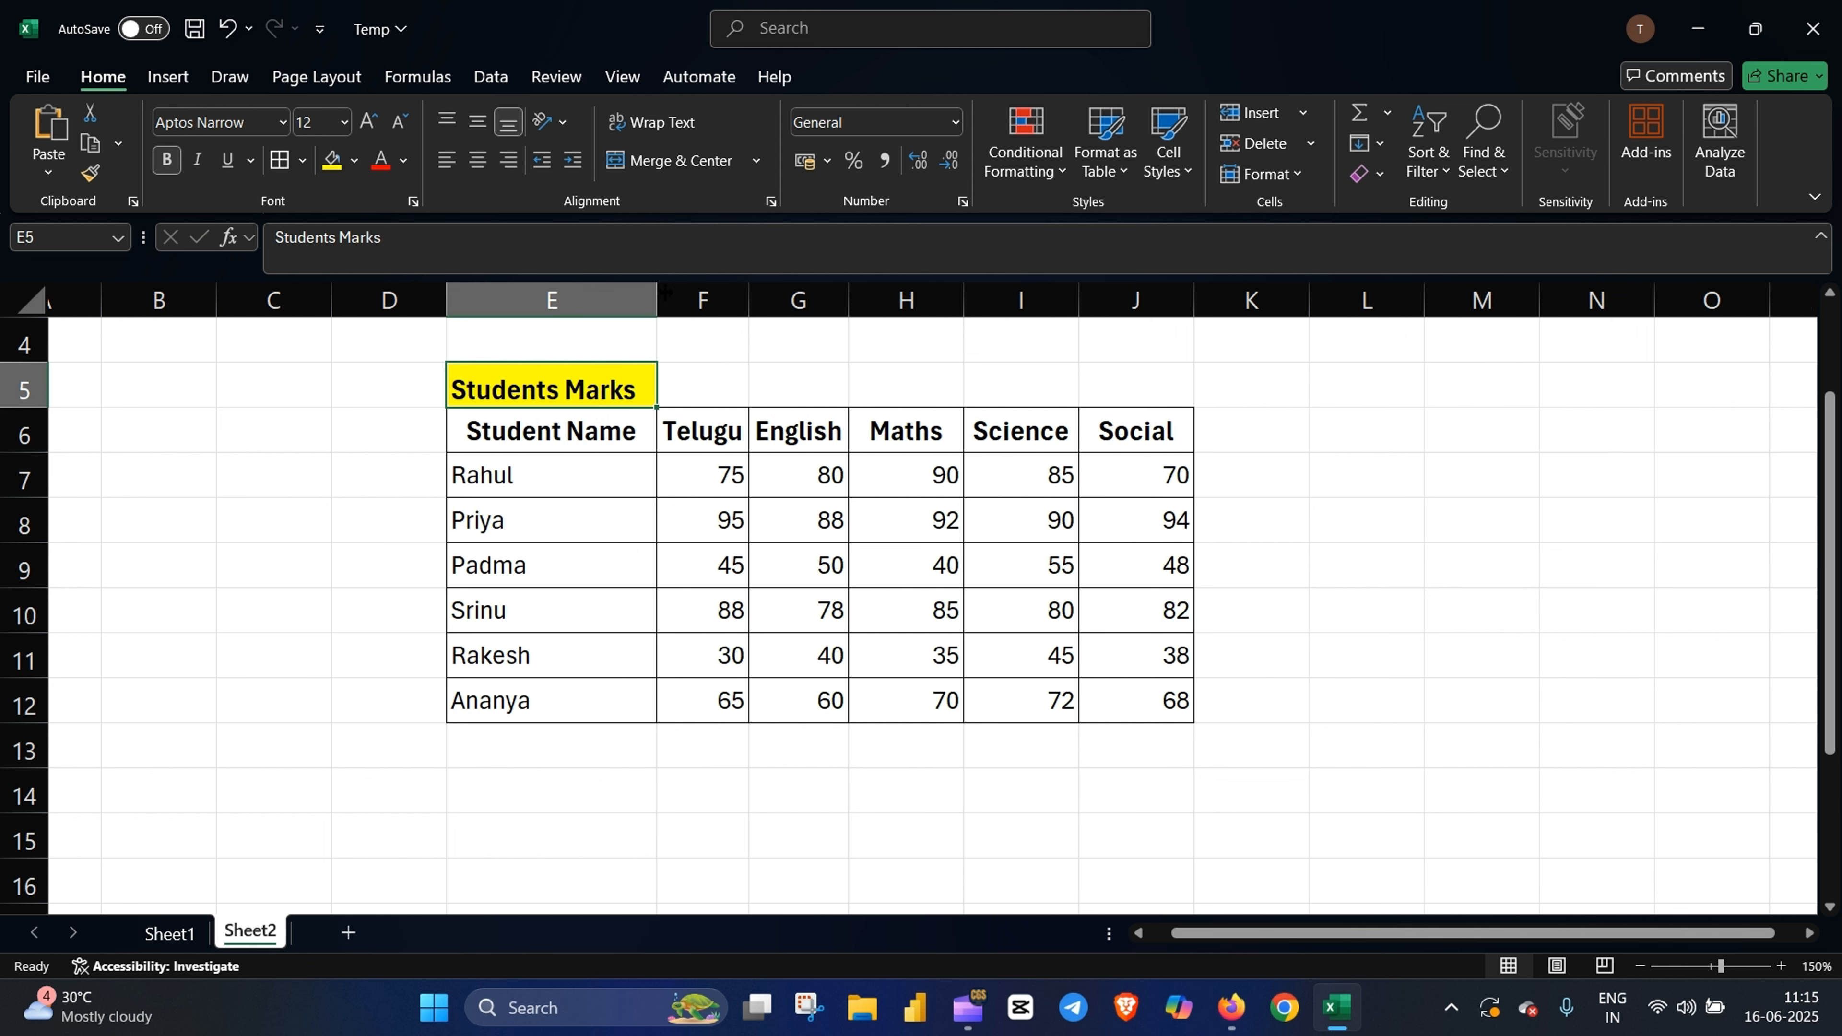
Step: Examine the student names and each subject's marks column, from Telugu through Social, in the Students Marks table
left_click(1336, 505)
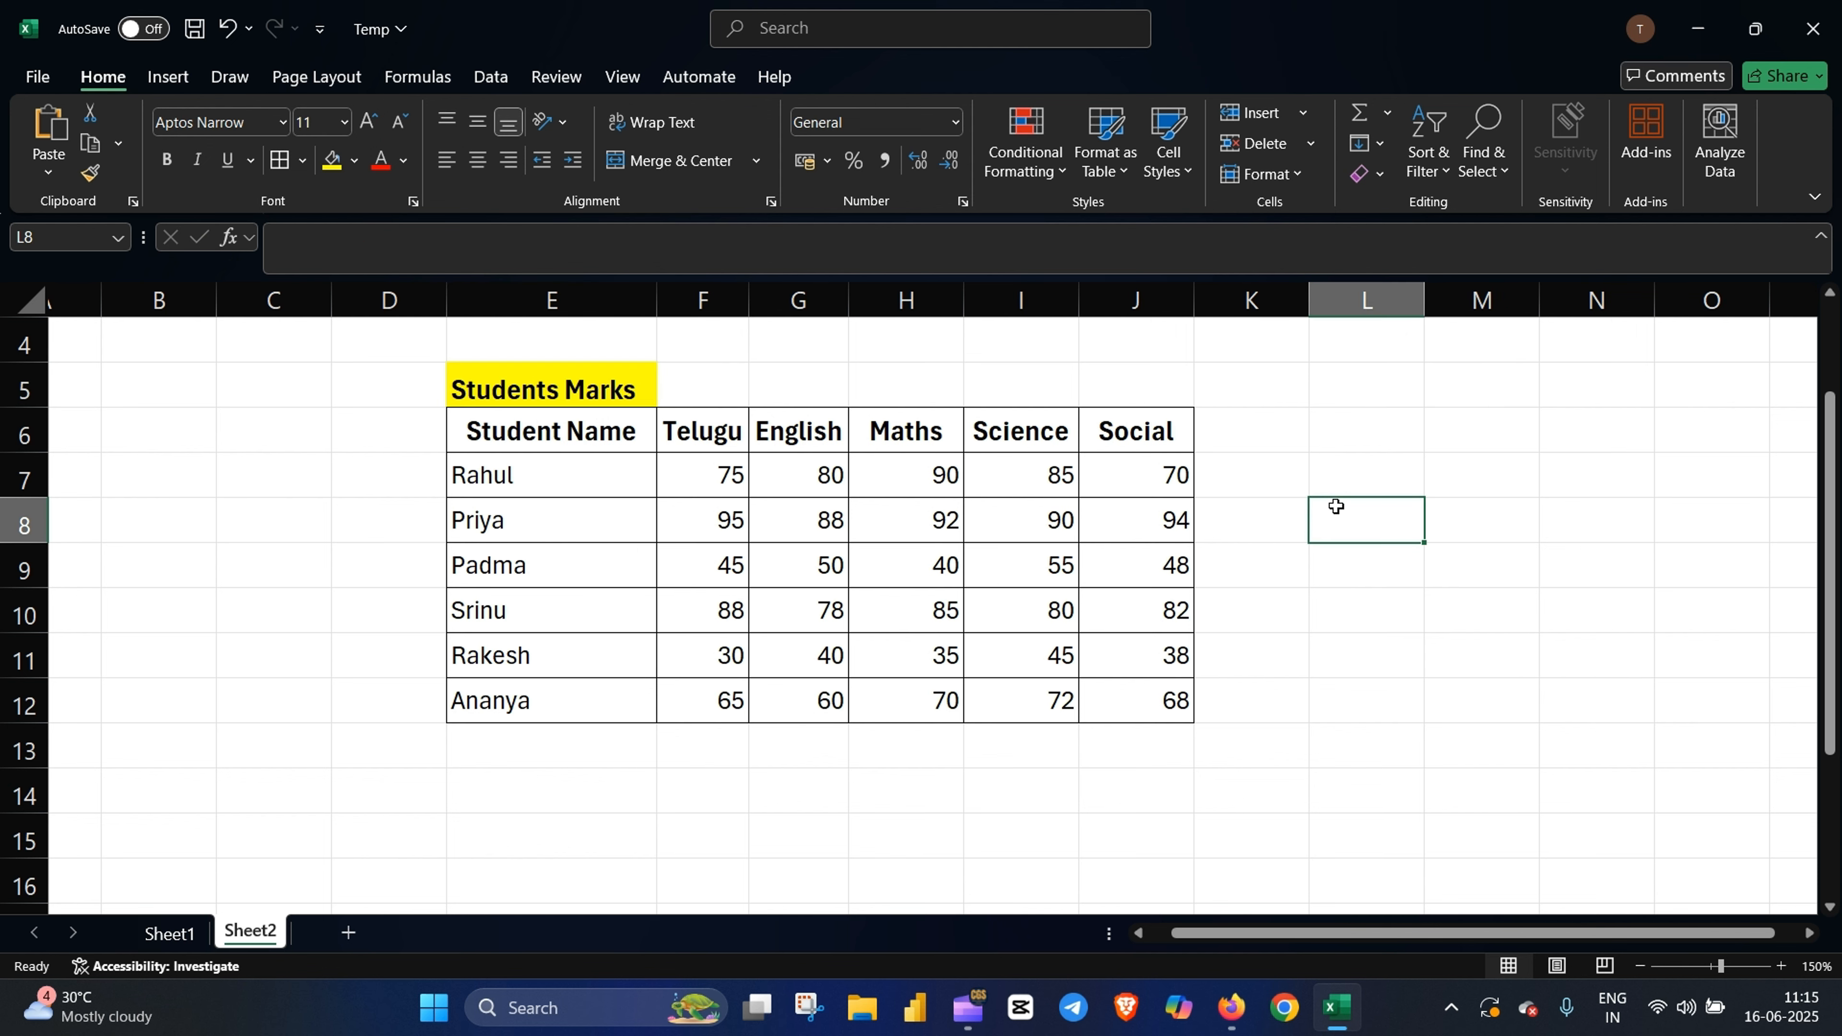
left_click_drag(573, 470, 547, 696)
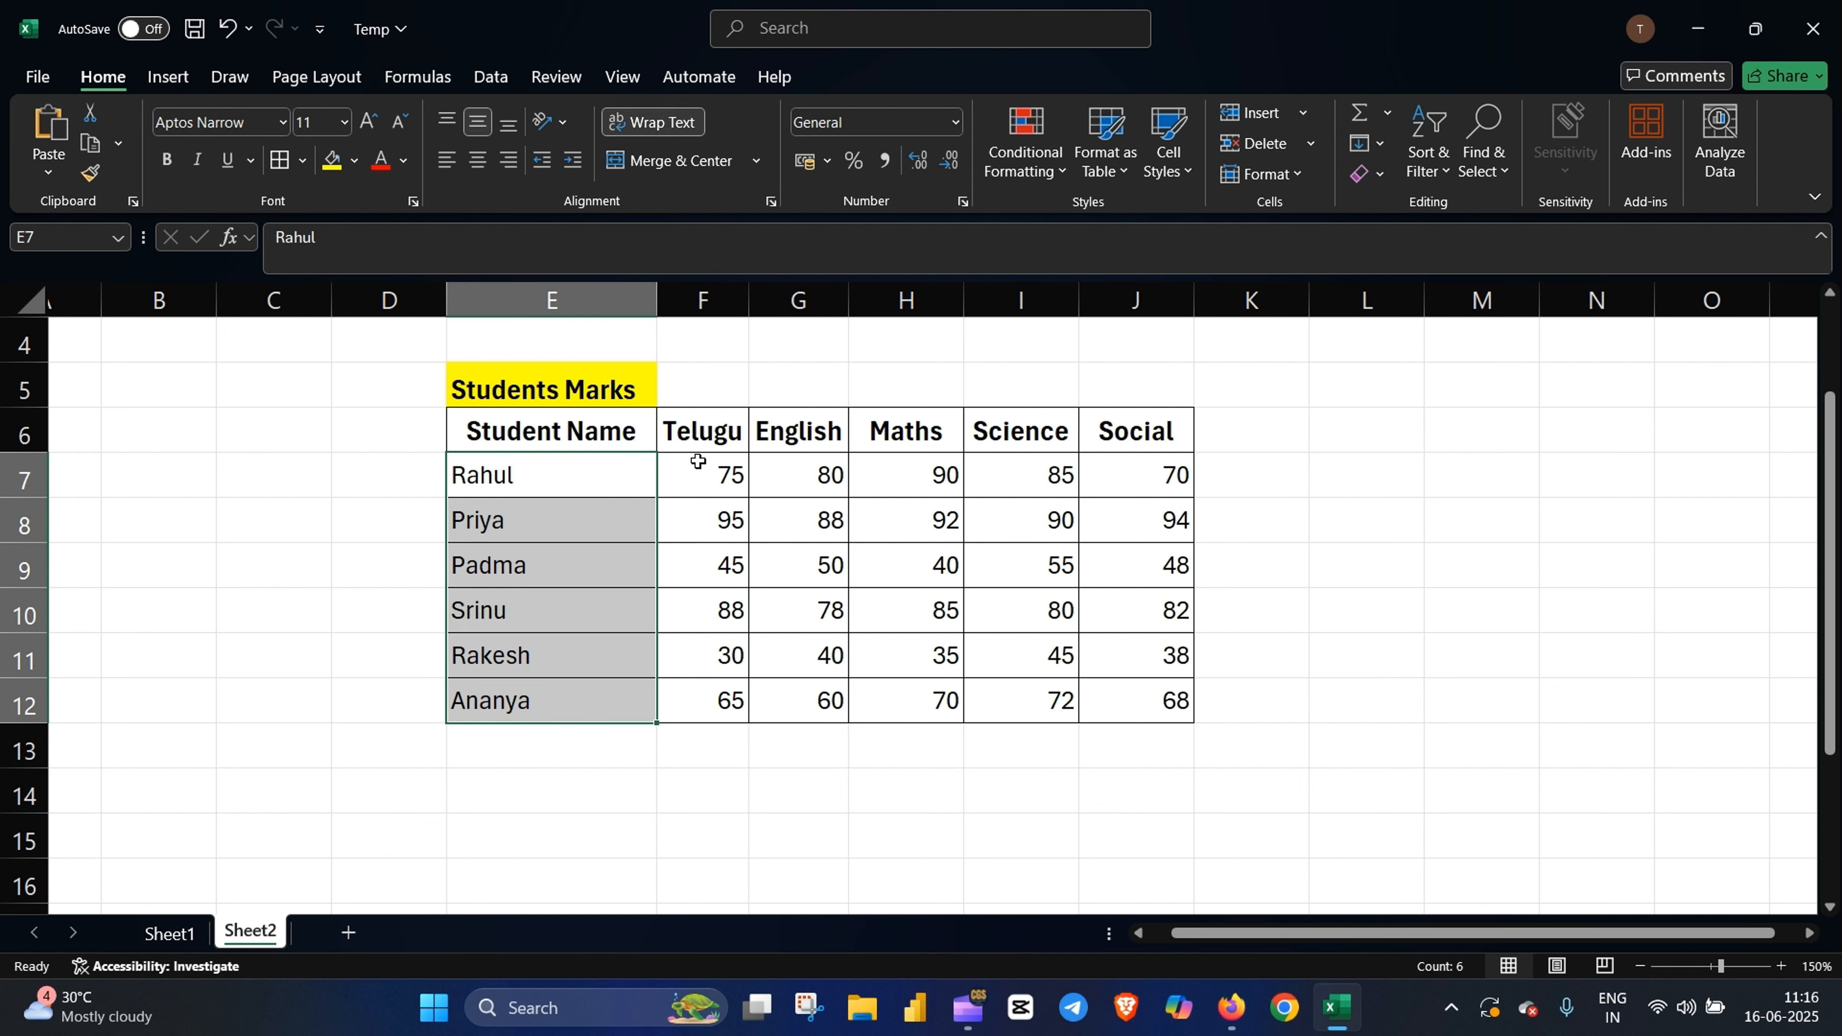
left_click_drag(699, 462, 732, 702)
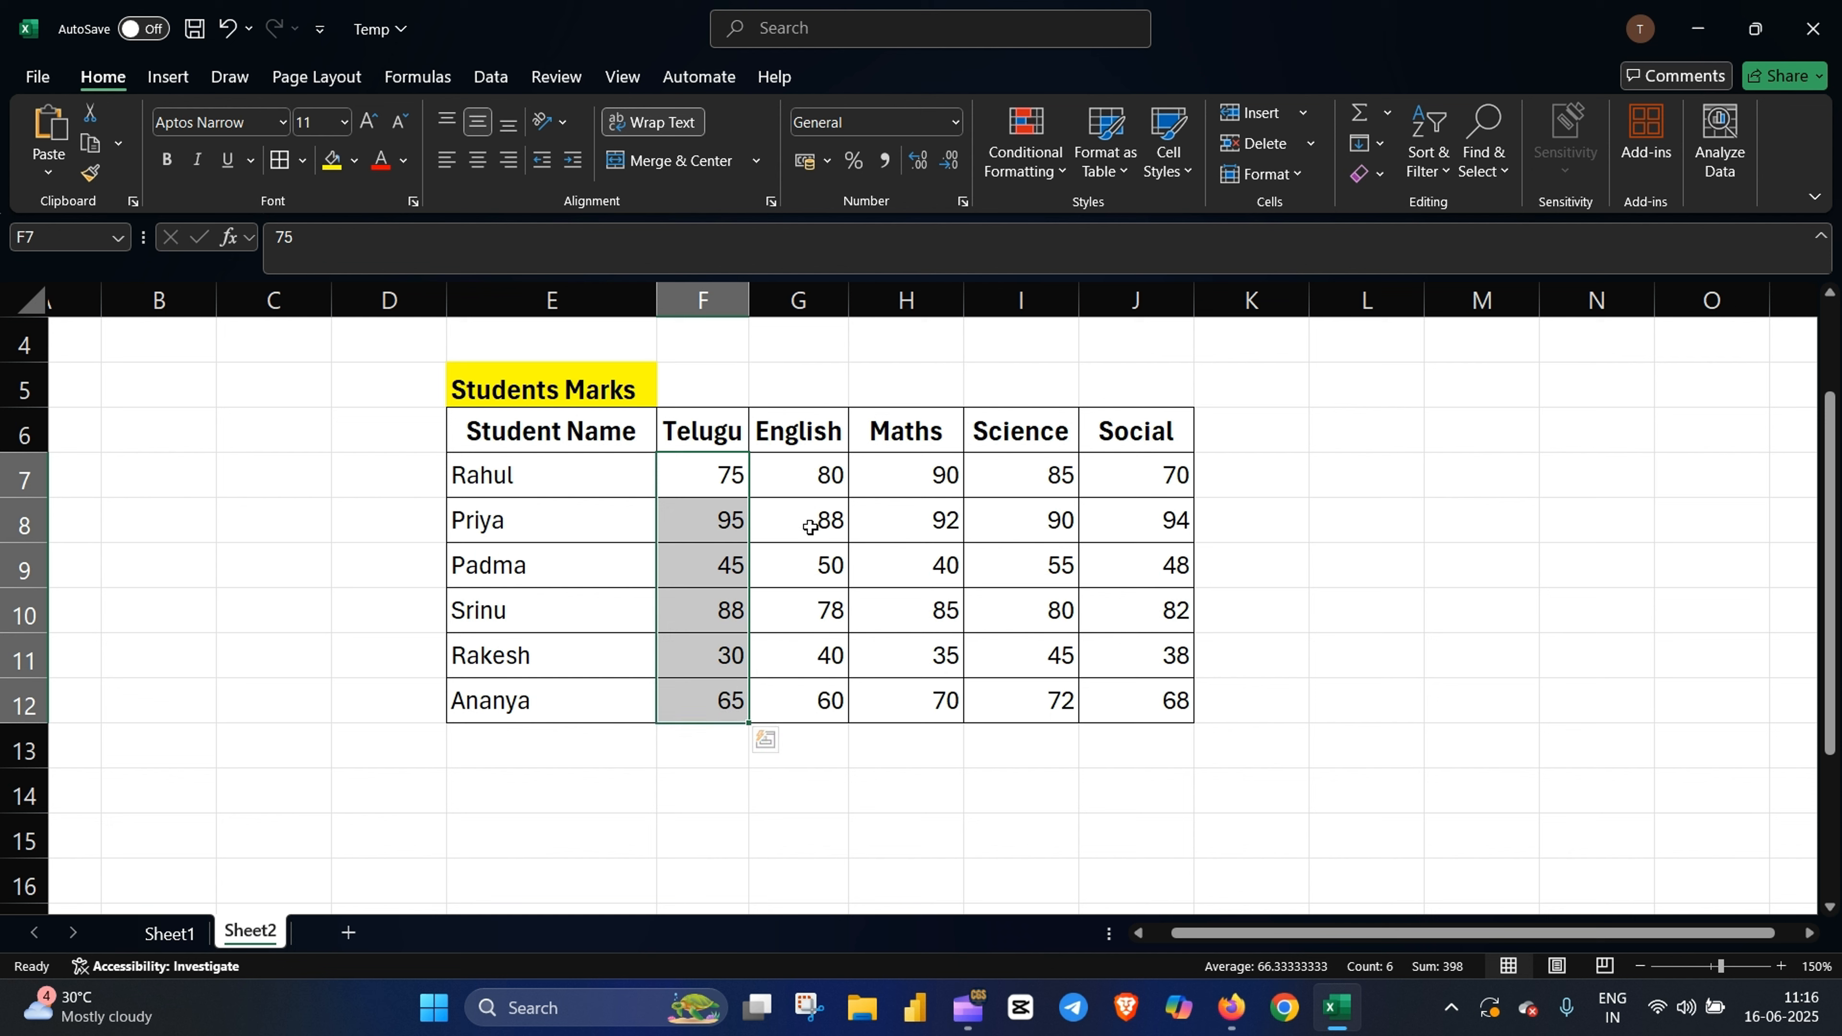
left_click_drag(798, 480, 819, 702)
left_click_drag(916, 479, 913, 698)
left_click_drag(1015, 482, 999, 699)
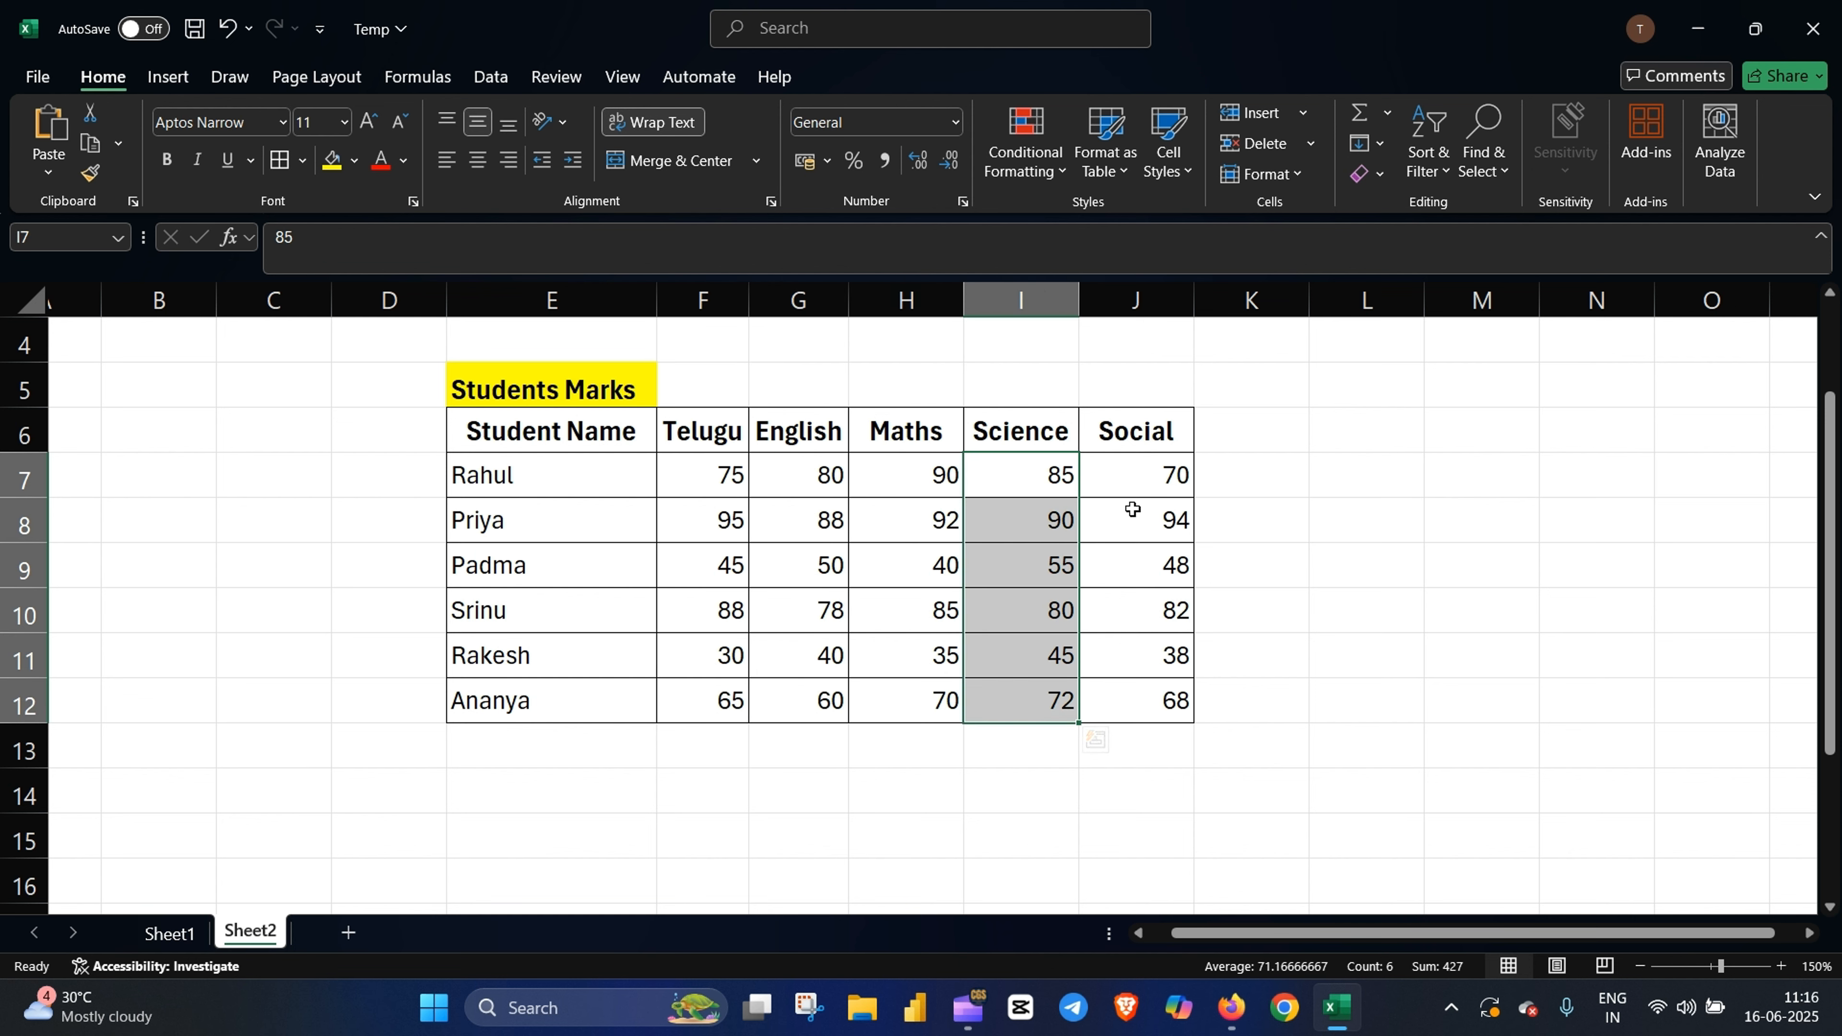
left_click_drag(1130, 476, 1143, 700)
left_click(1357, 548)
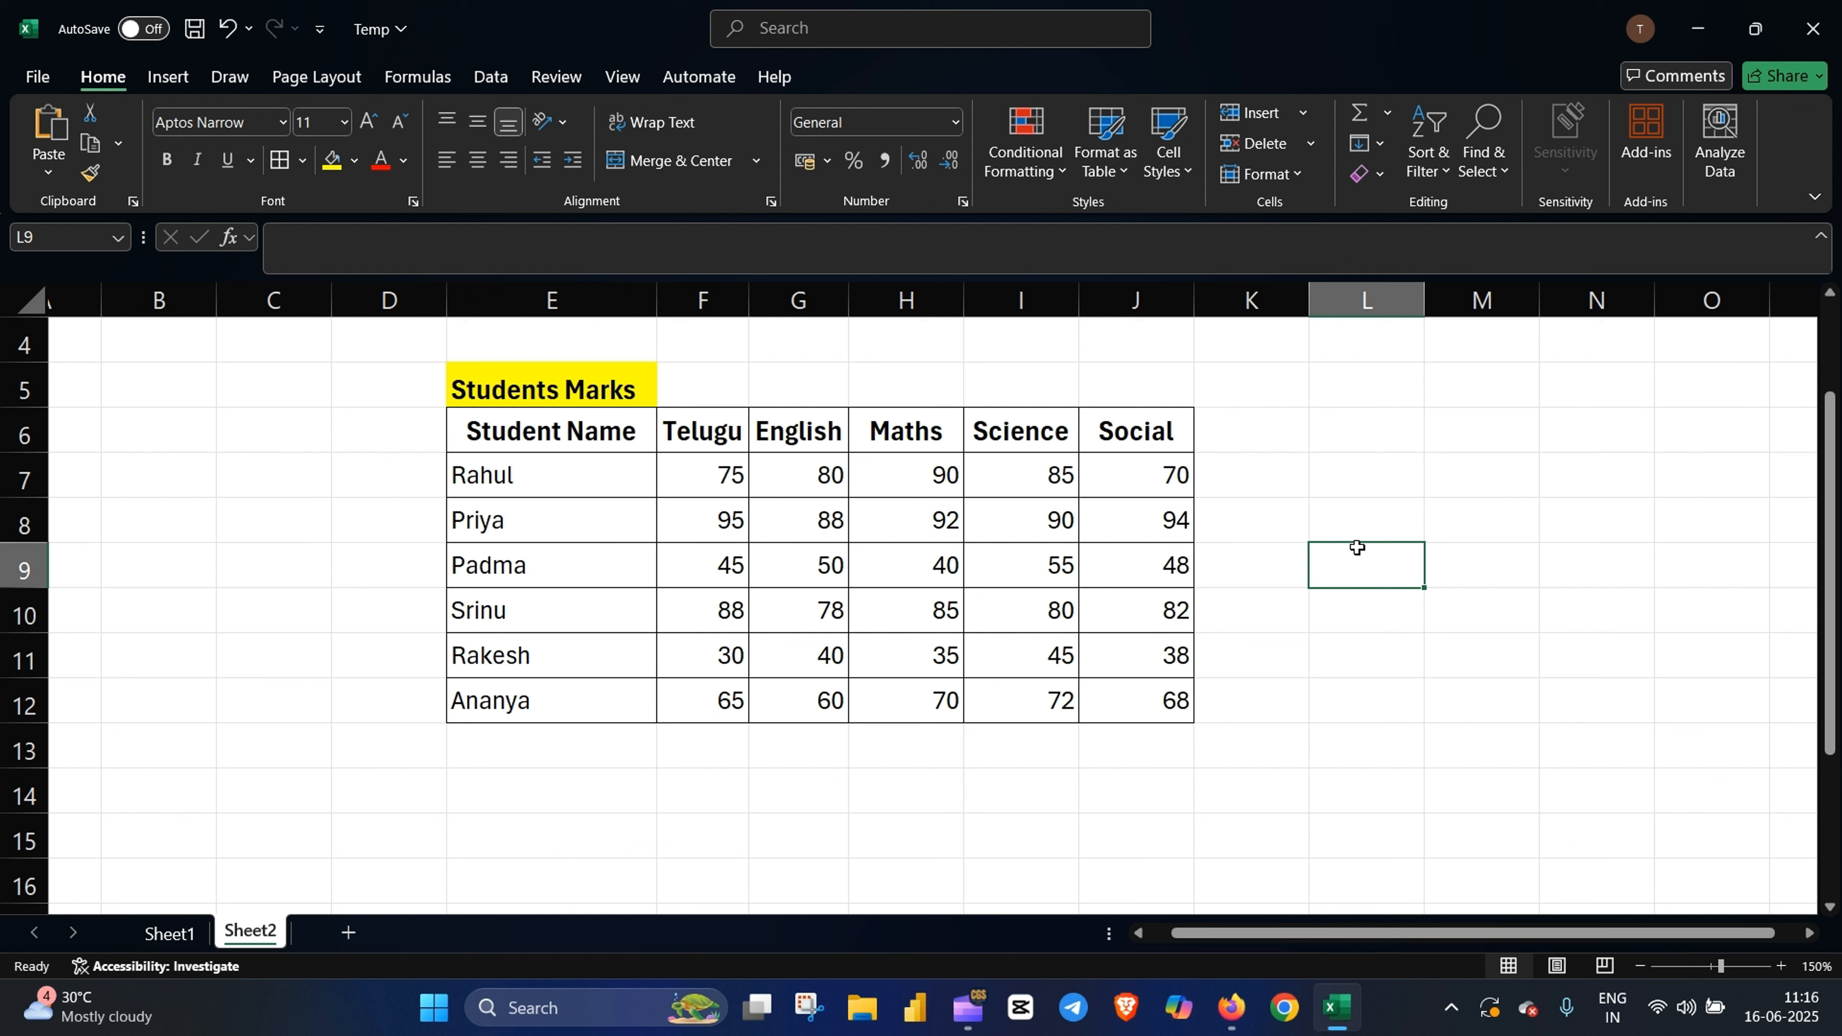
Step: Add the column headers Total, Max and Min in cells K6, L6 and M6, beside the Social column
left_click(1225, 442)
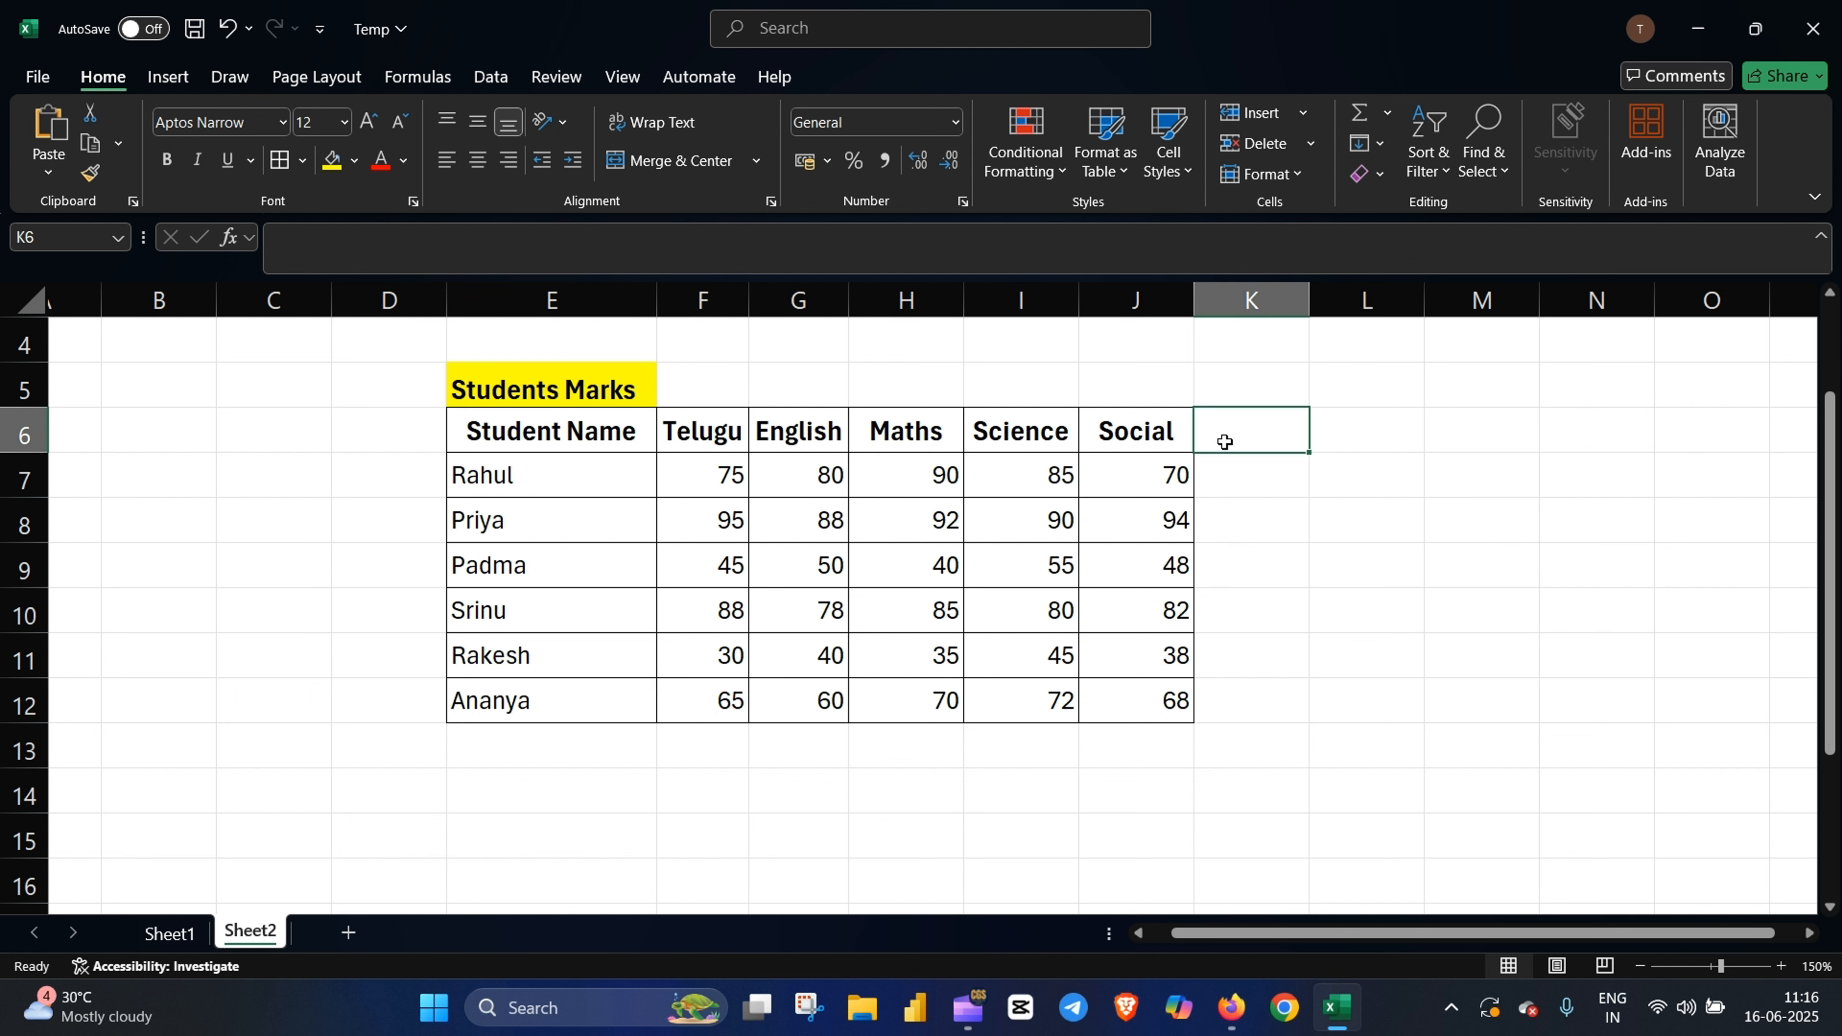
type("Total")
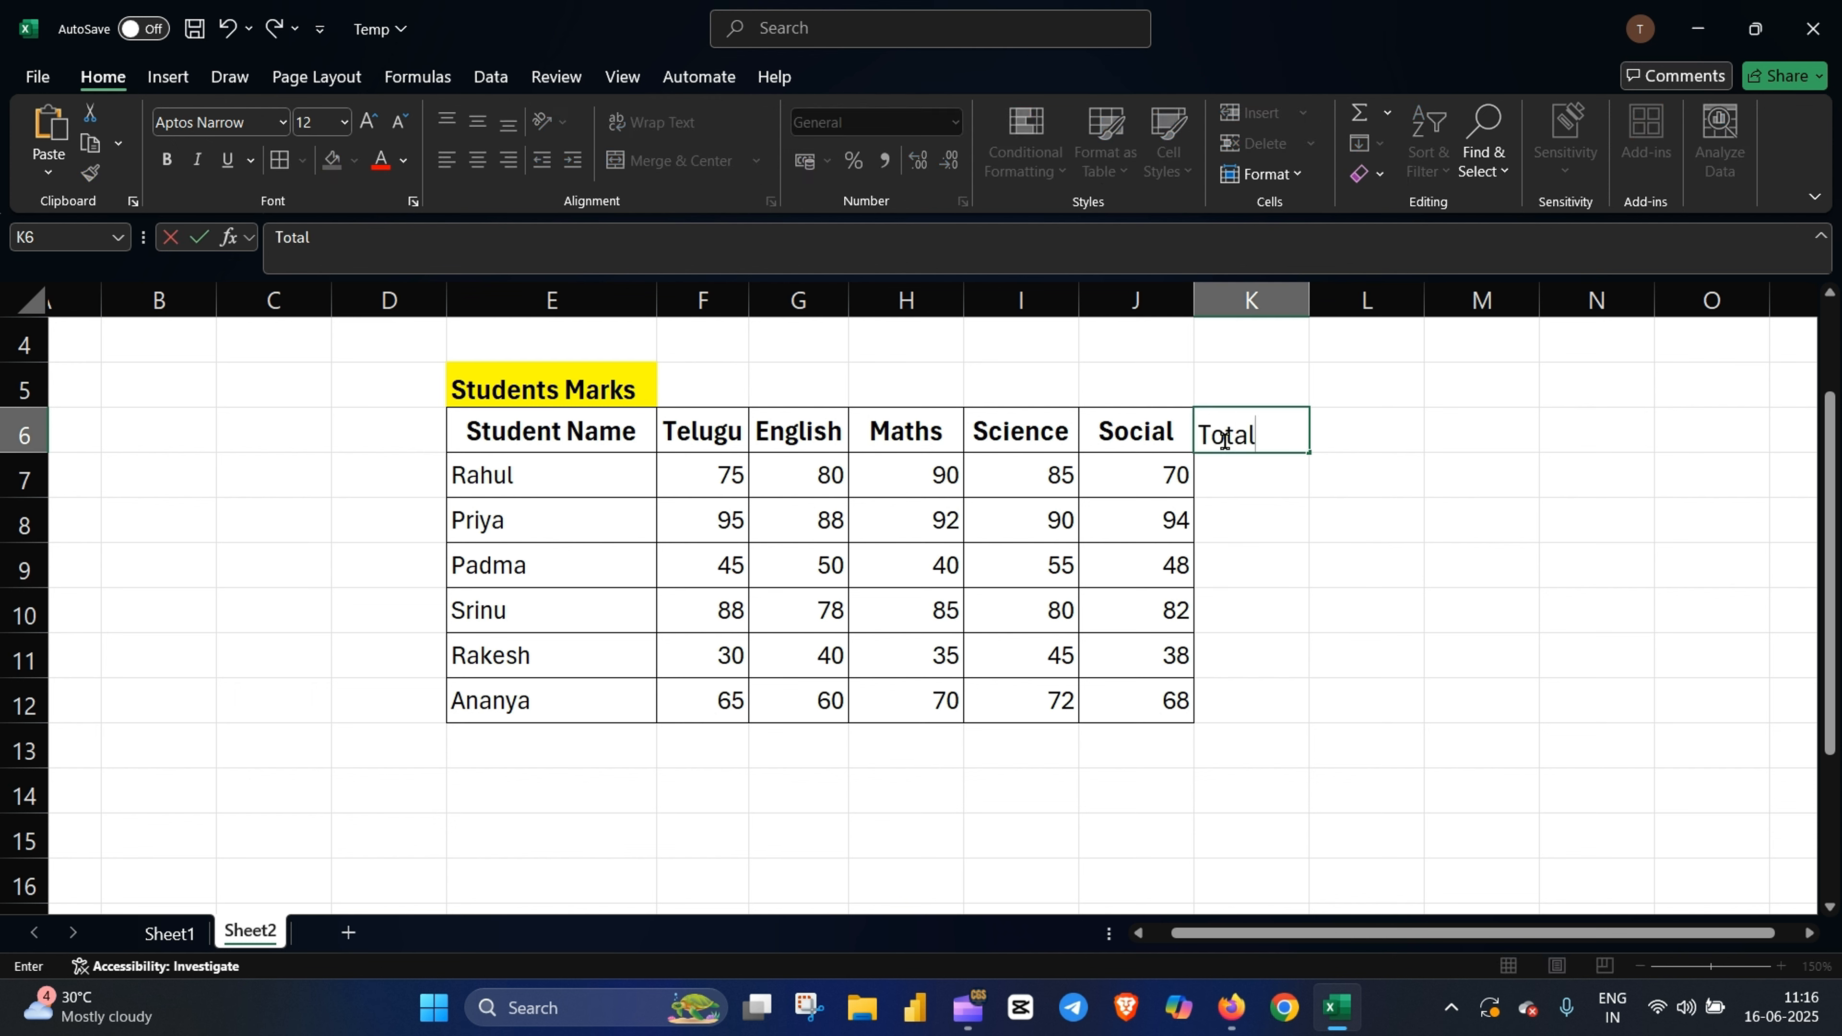
key("Return")
left_click(1224, 442)
key("Right")
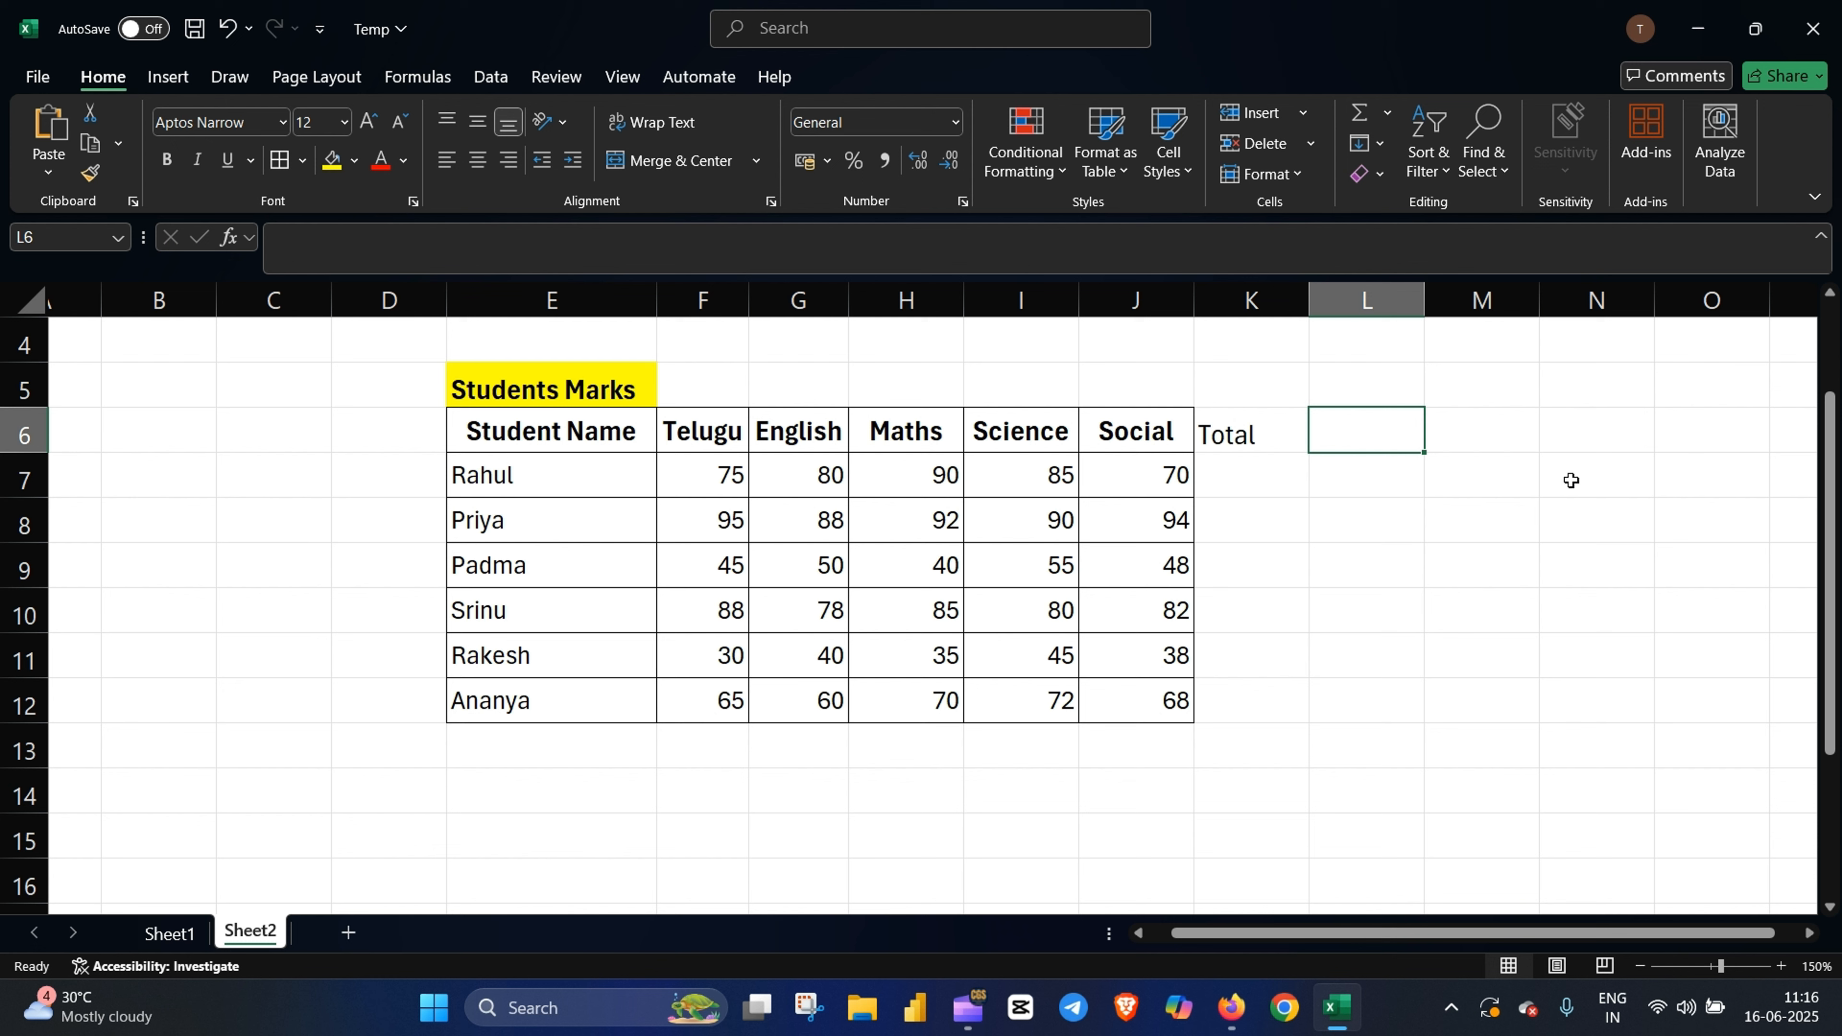
type("Max")
key("Tab")
type("Min")
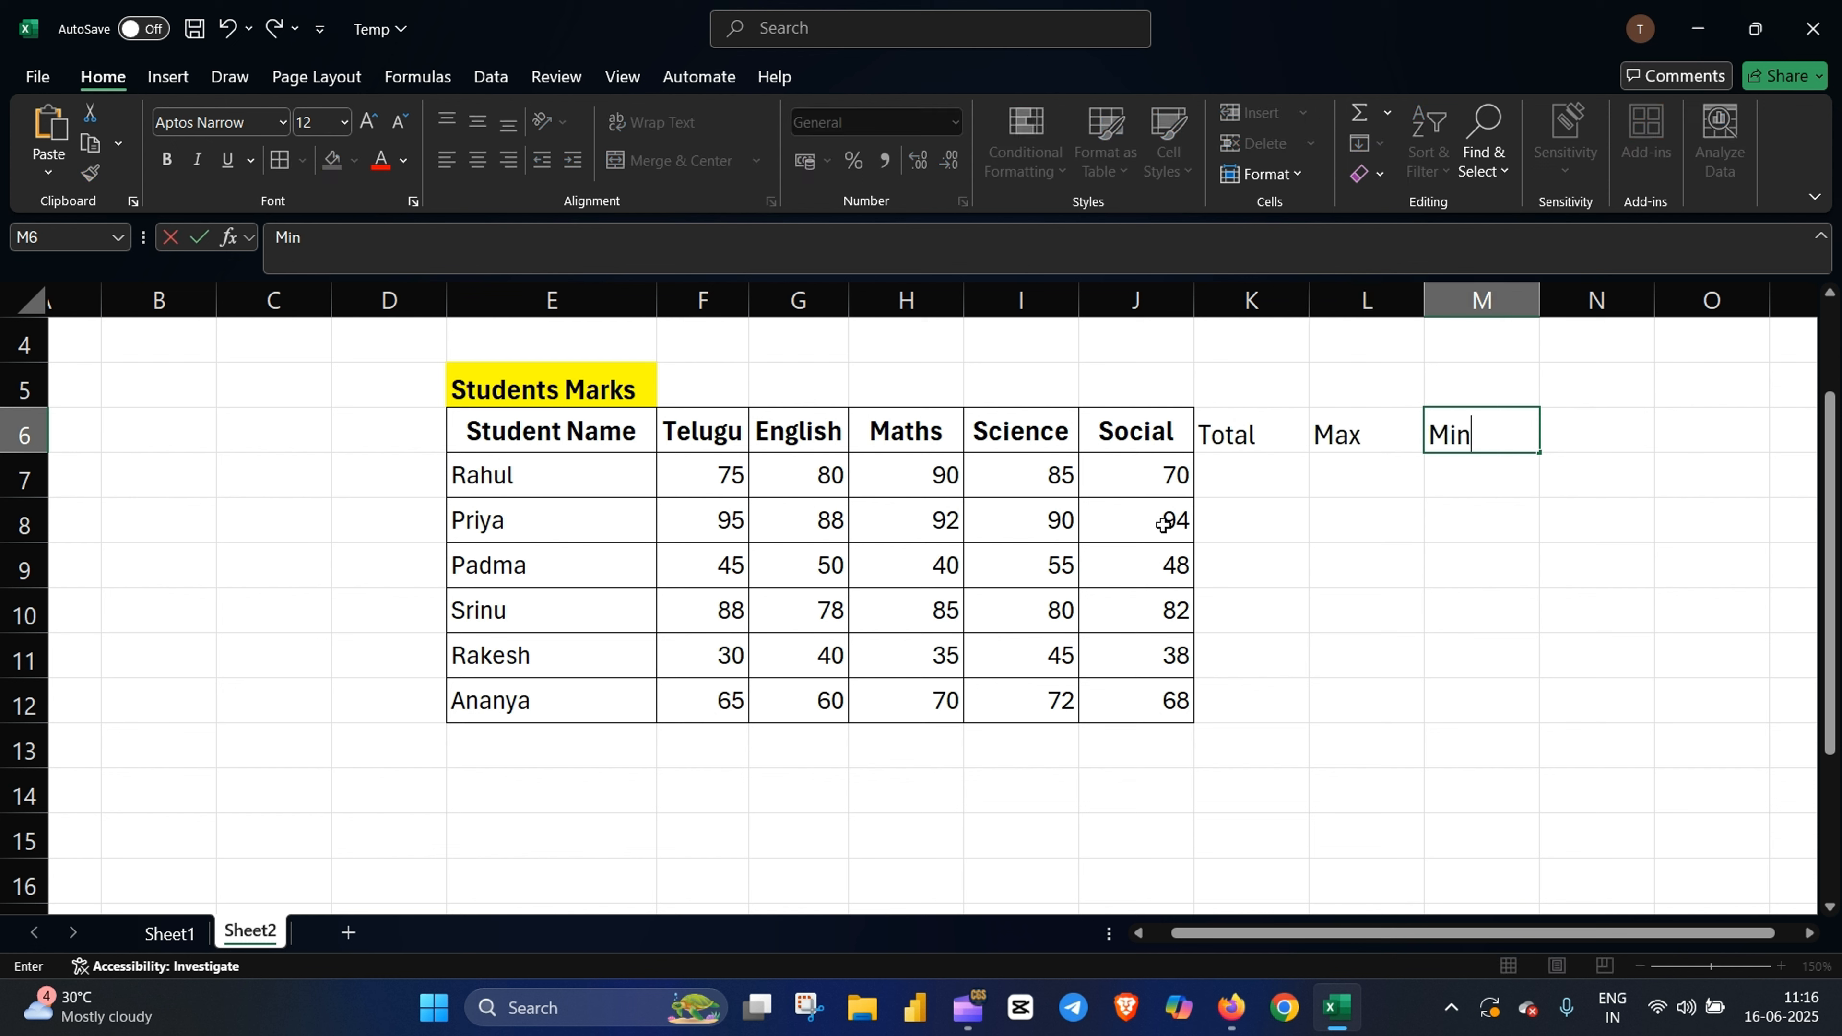
key("Return")
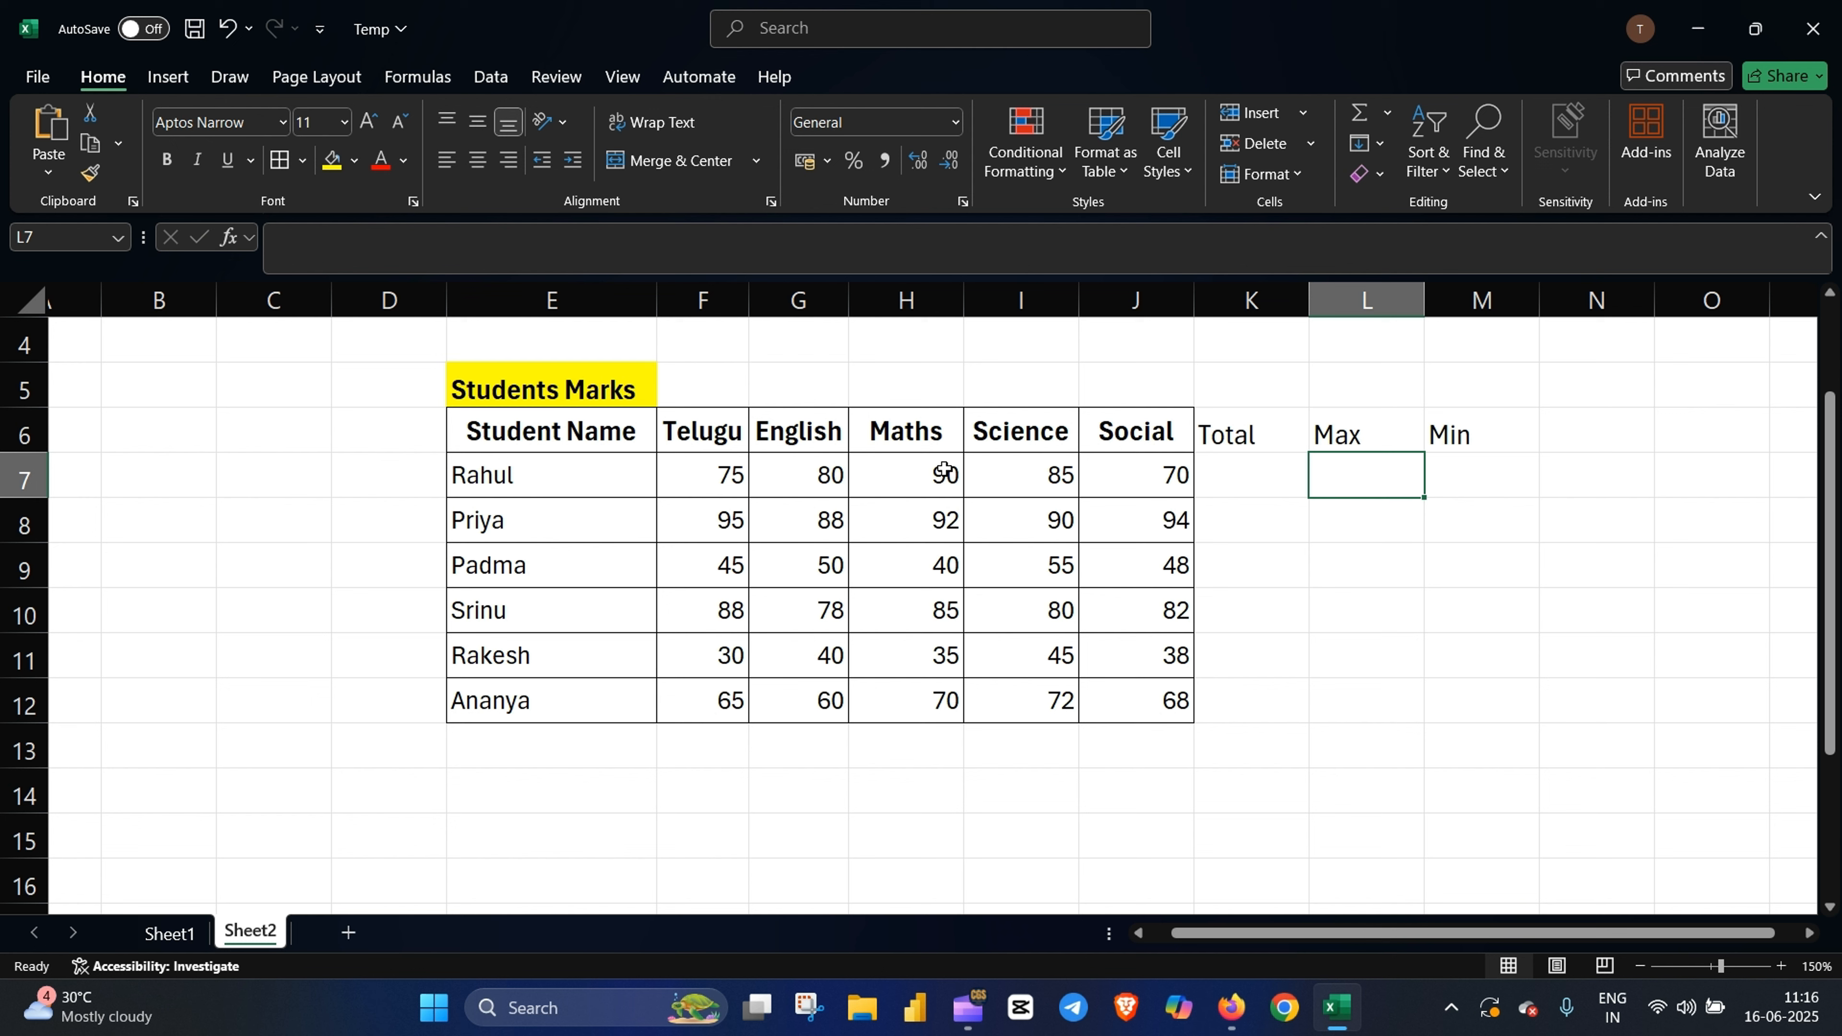
Step: Use AutoSum's Sum function on F7:J7 to put the first student's total in K7
left_click(701, 474)
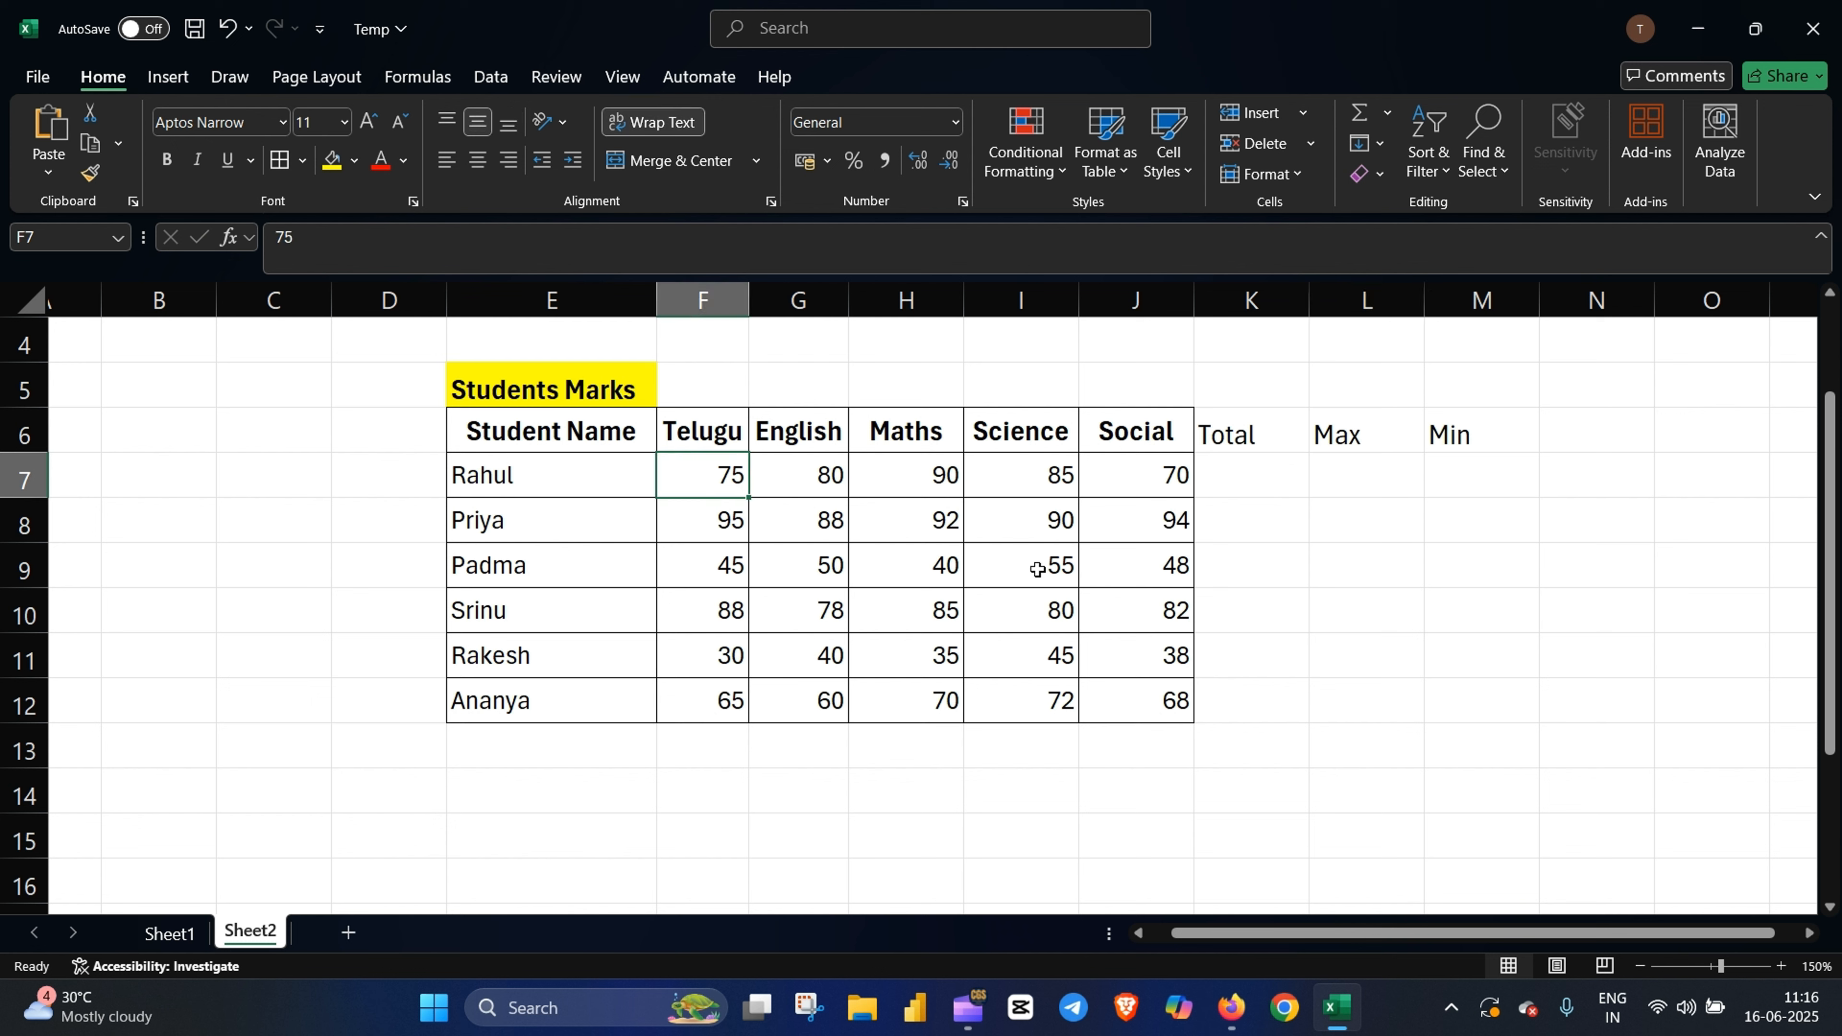
left_click(1303, 604)
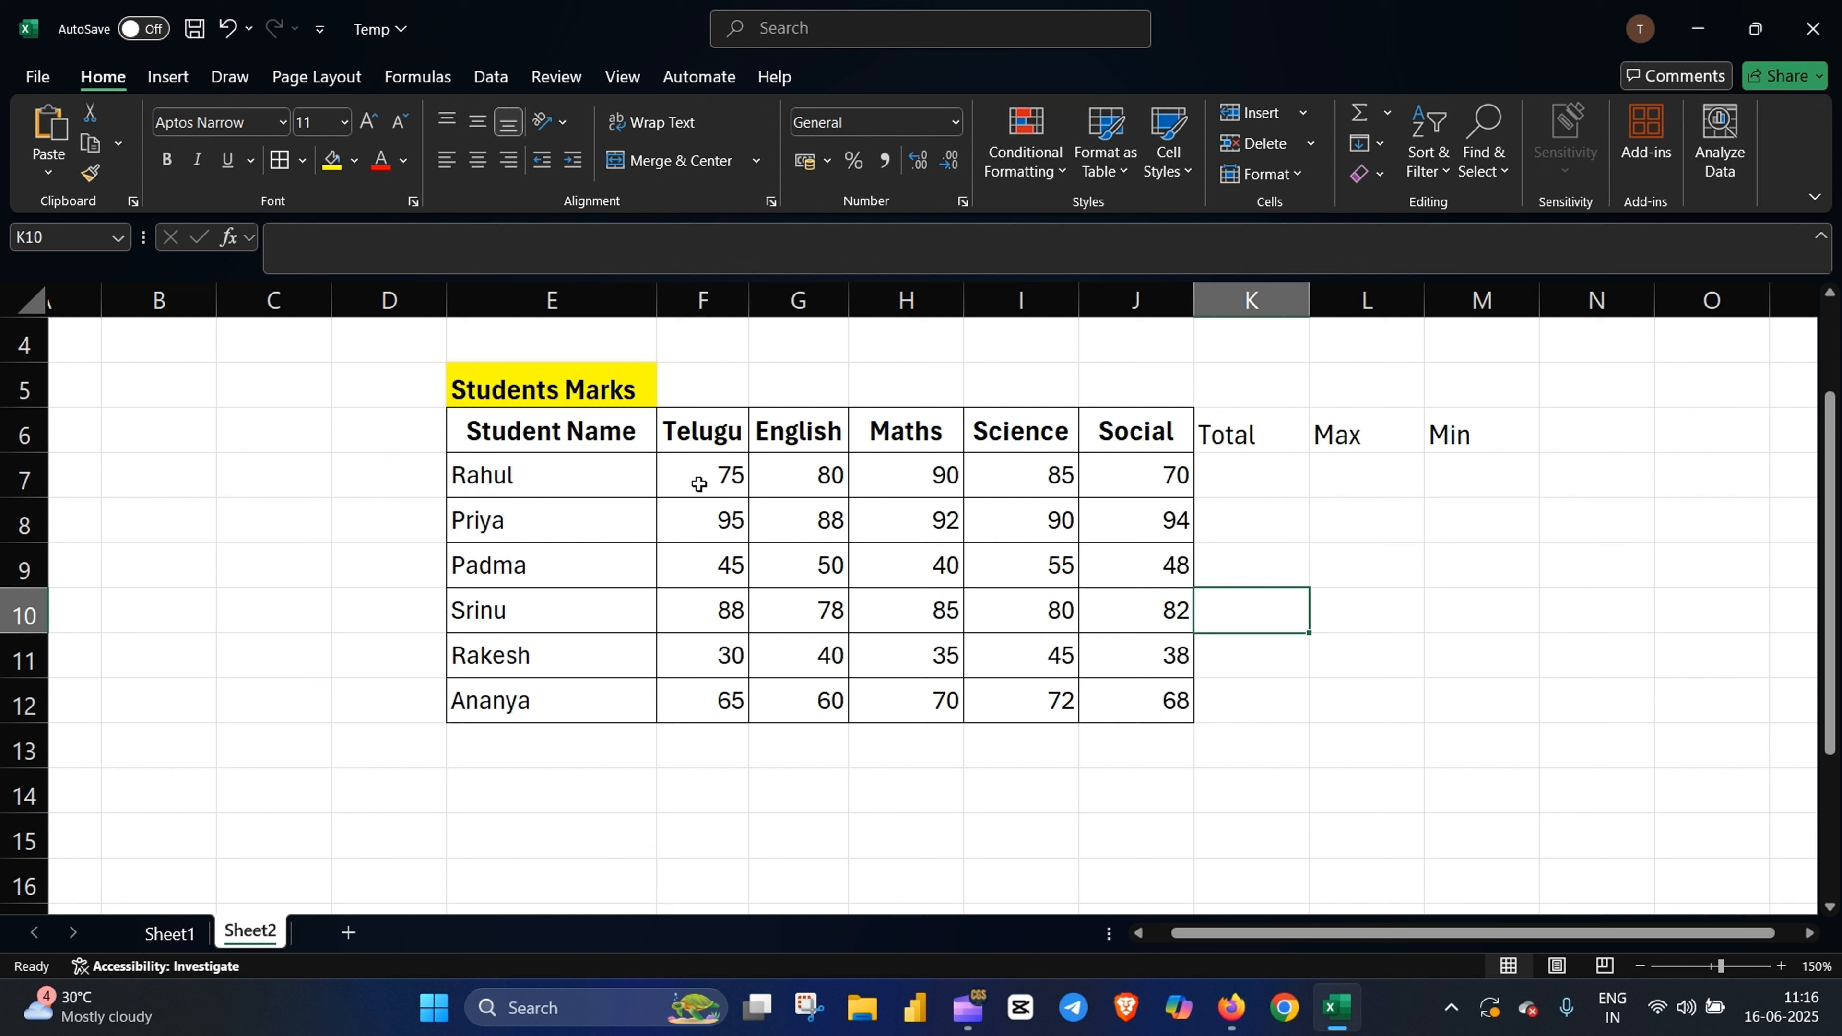
left_click_drag(698, 484, 1131, 490)
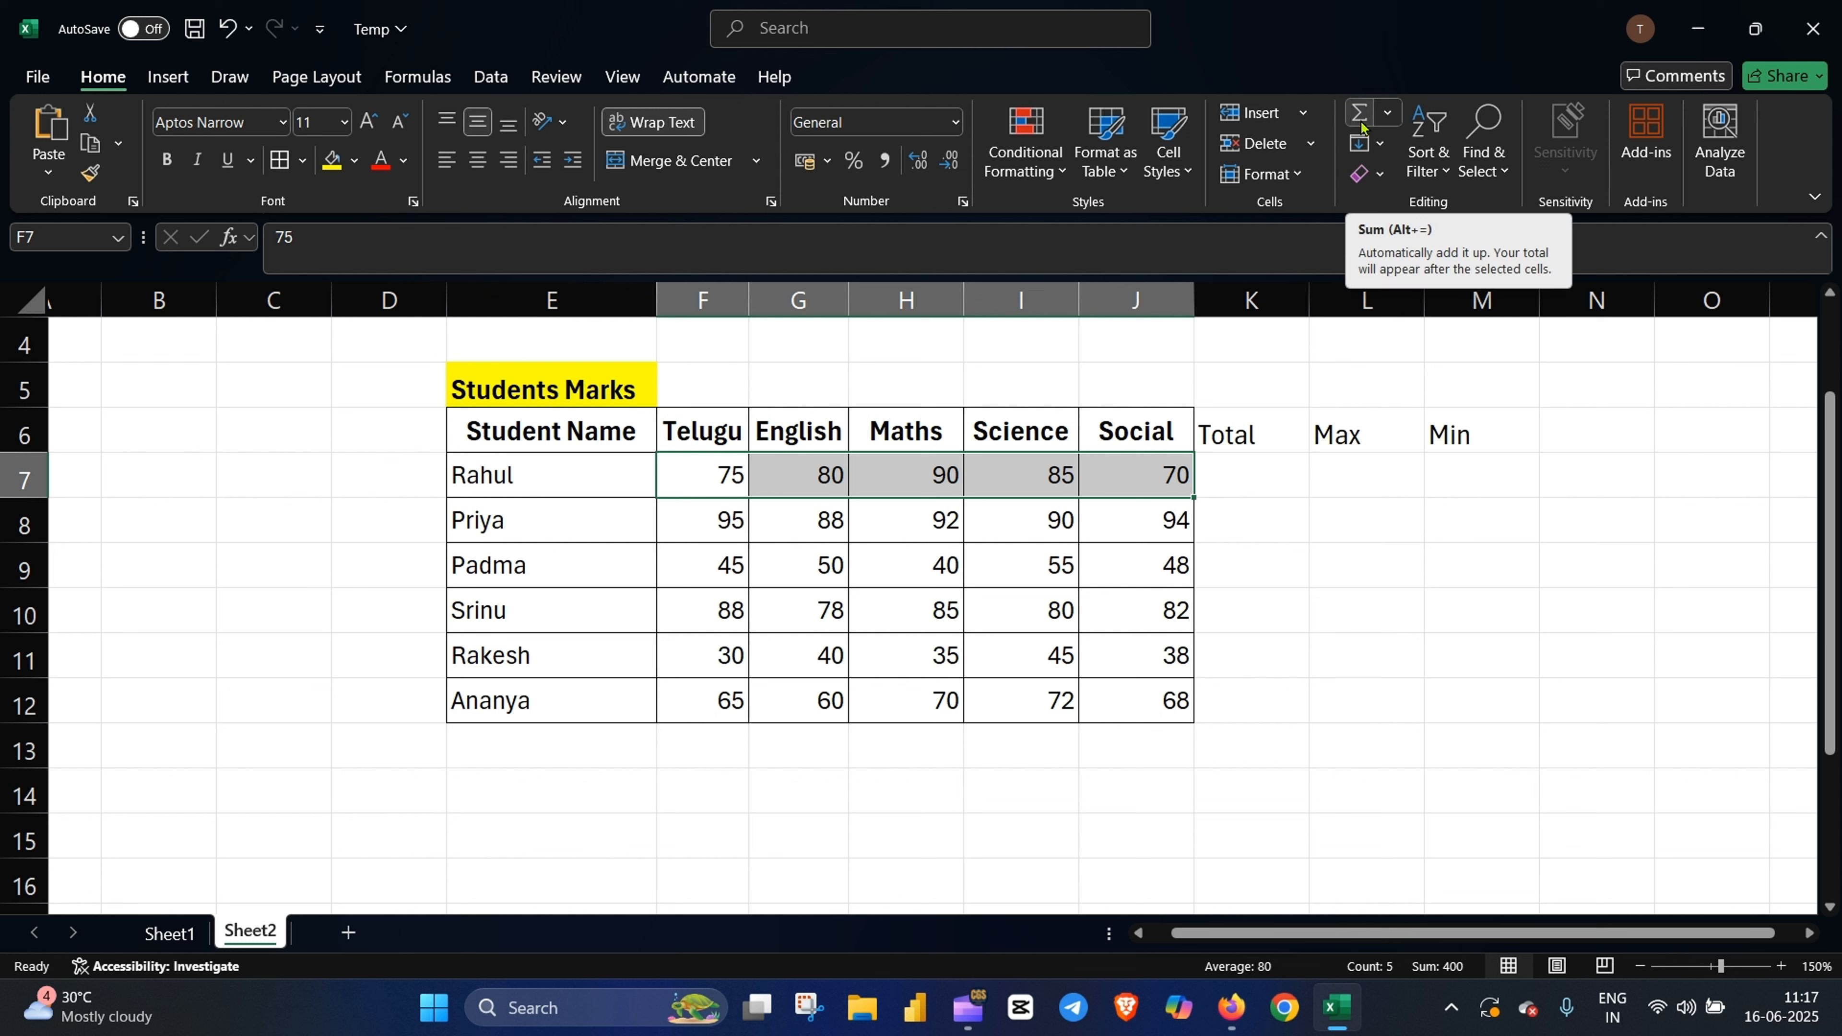
left_click(1388, 117)
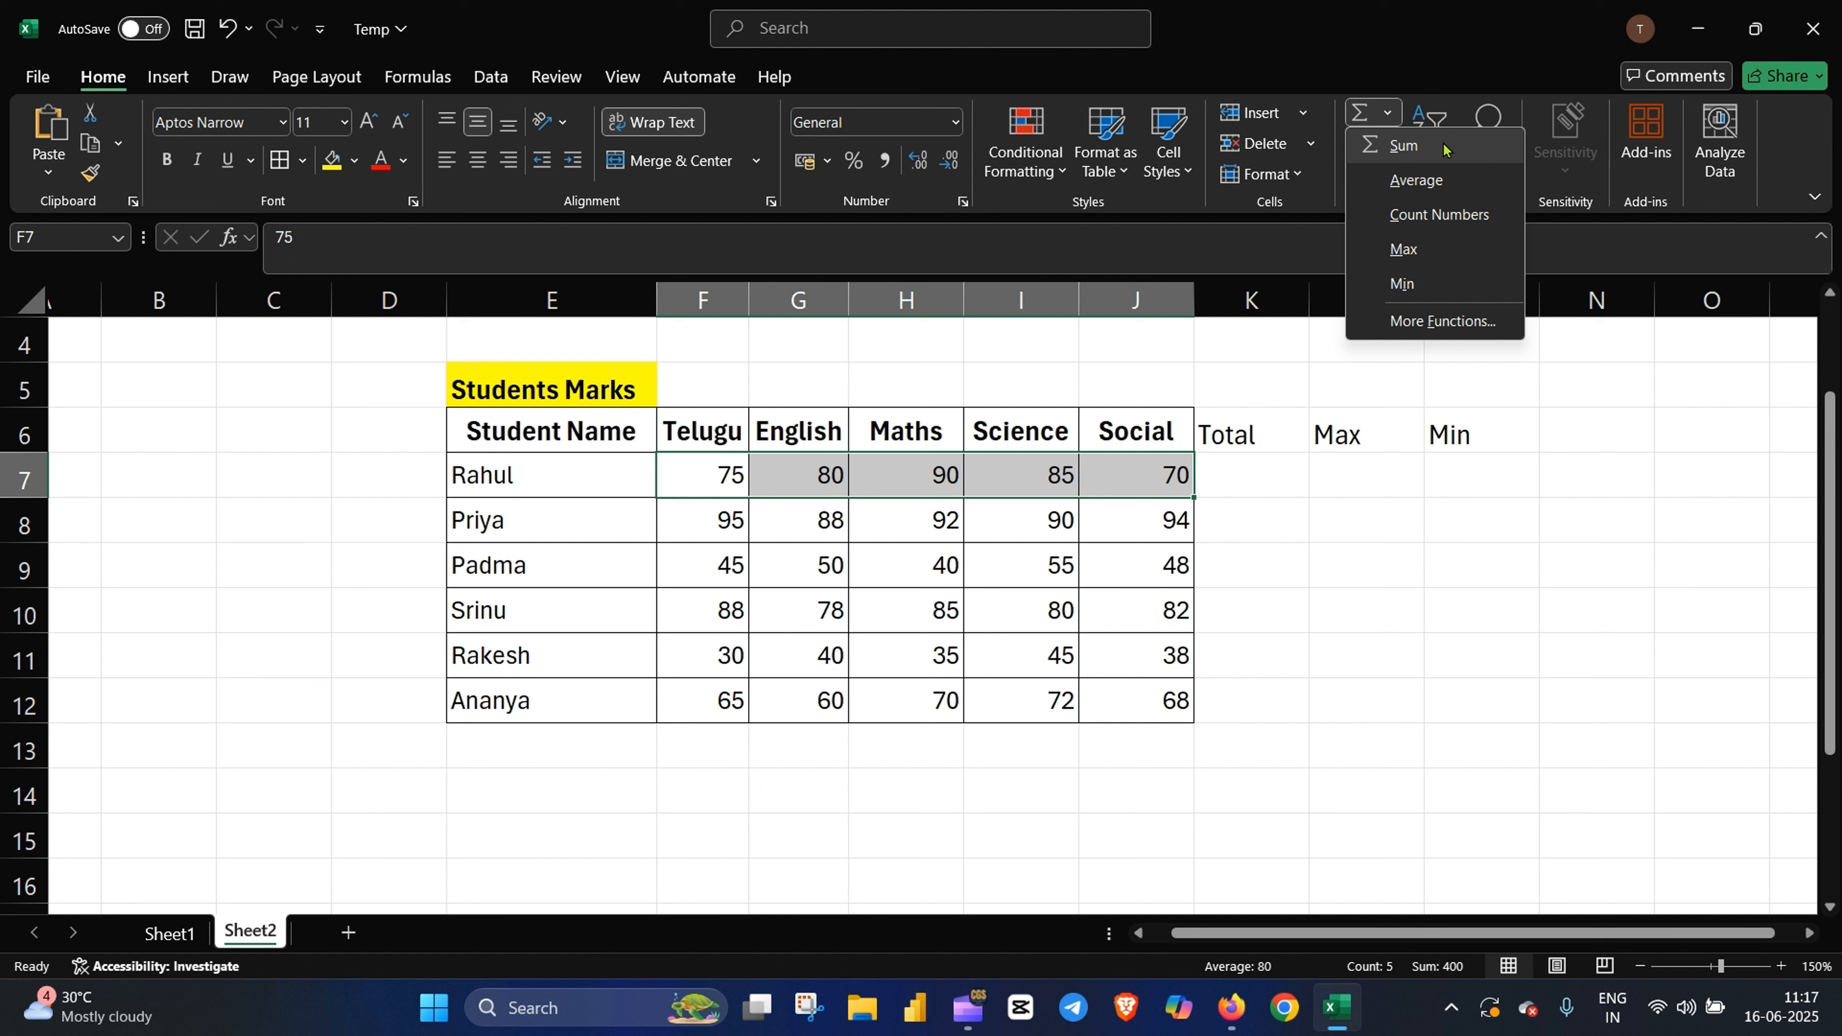
left_click(1407, 146)
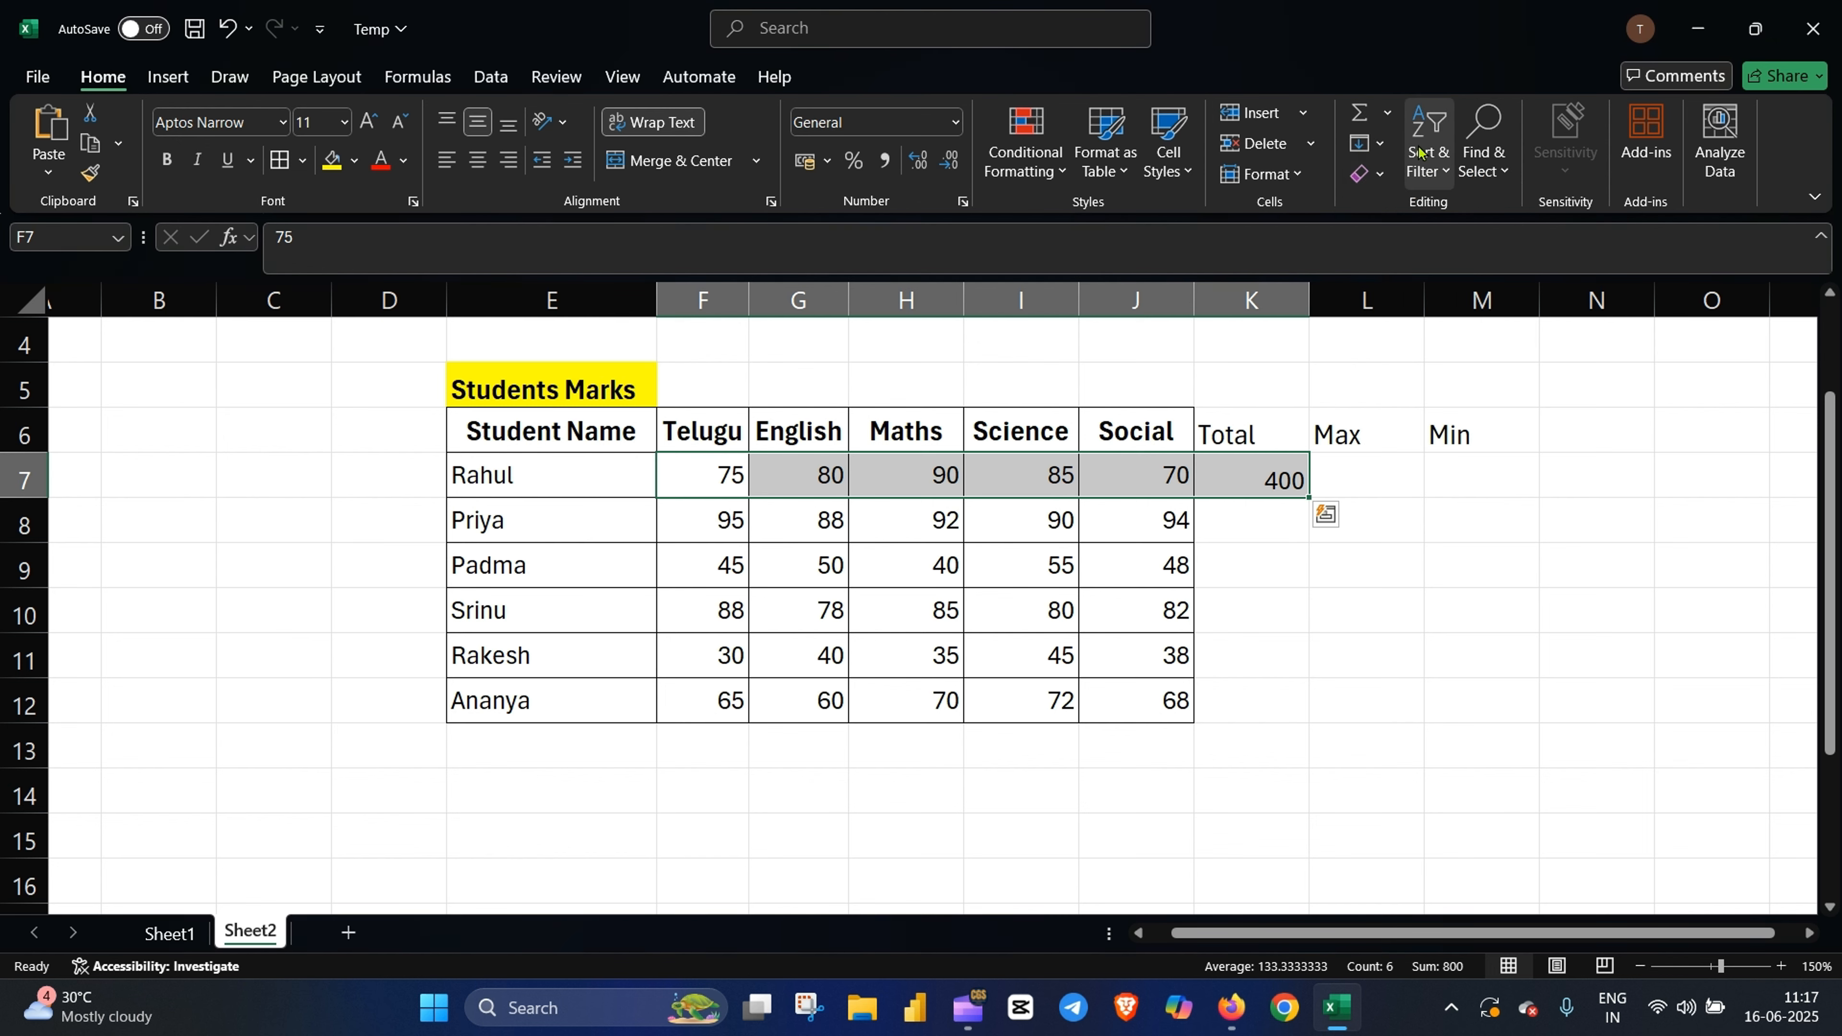
Step: Inspect the total formula in K7 against its source marks F7:J7, and look over the remaining students' rows
left_click(1282, 529)
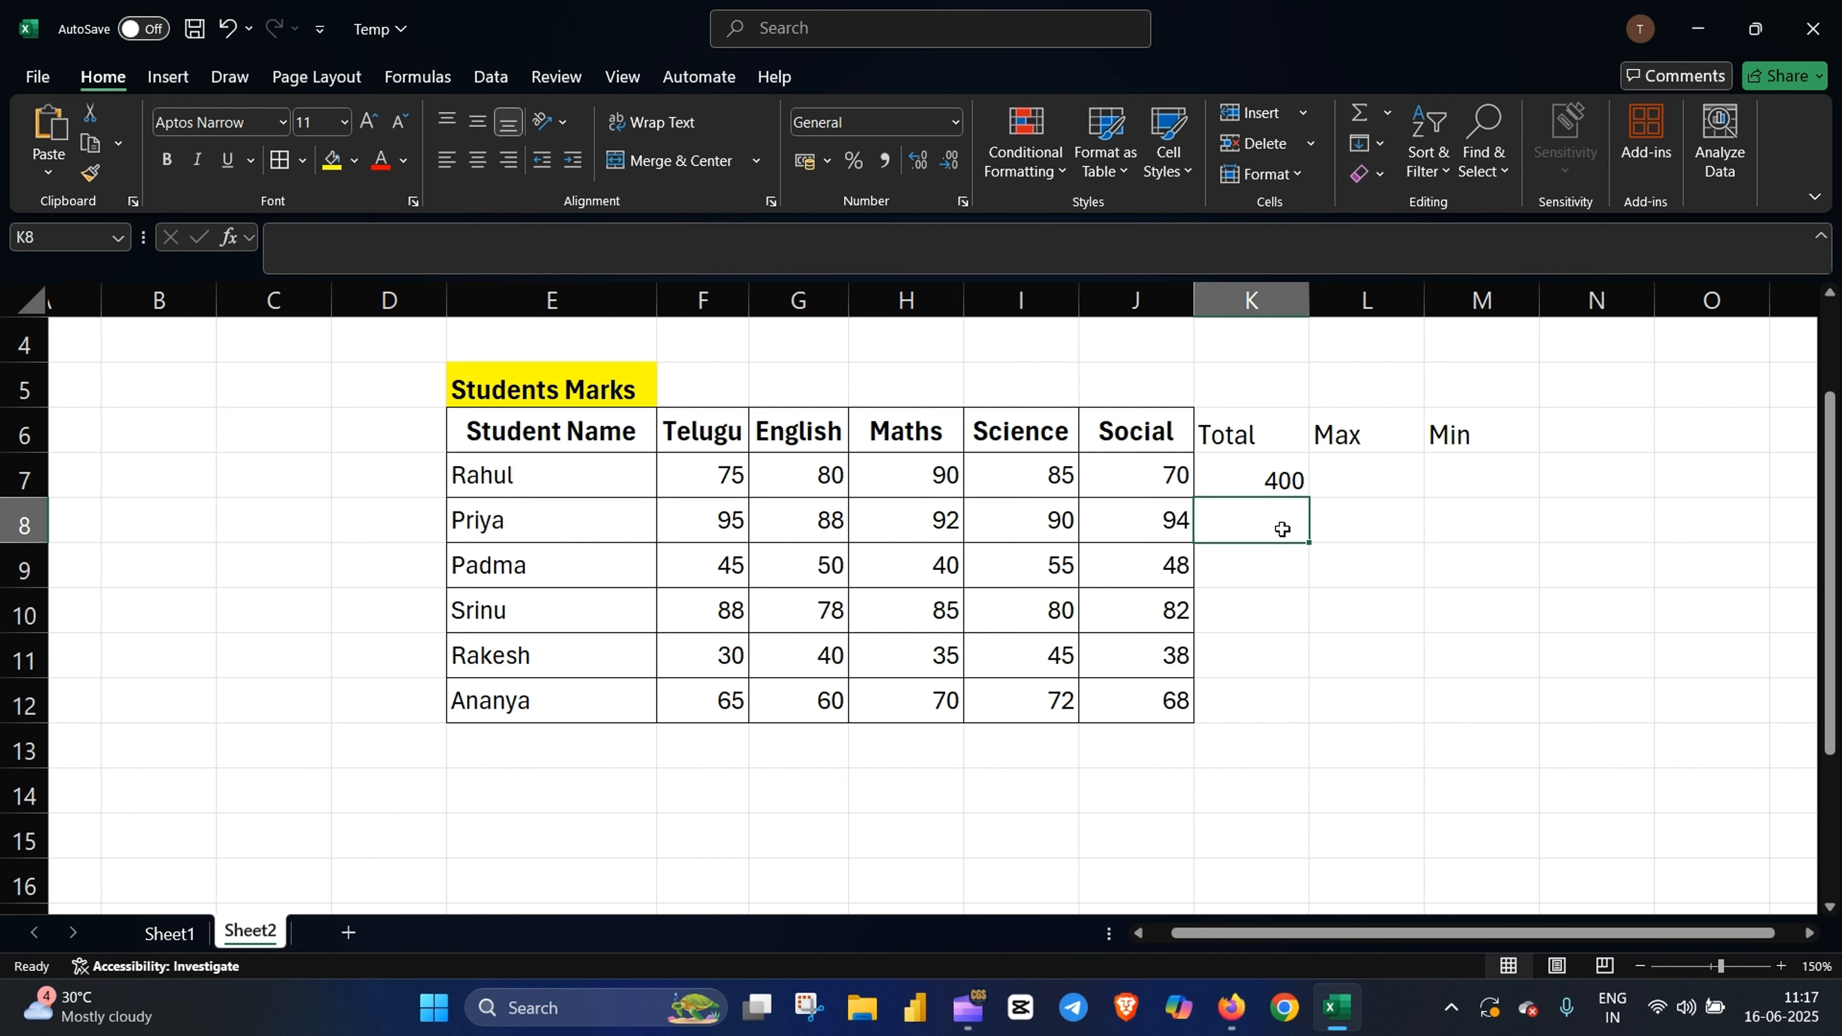
left_click(1288, 475)
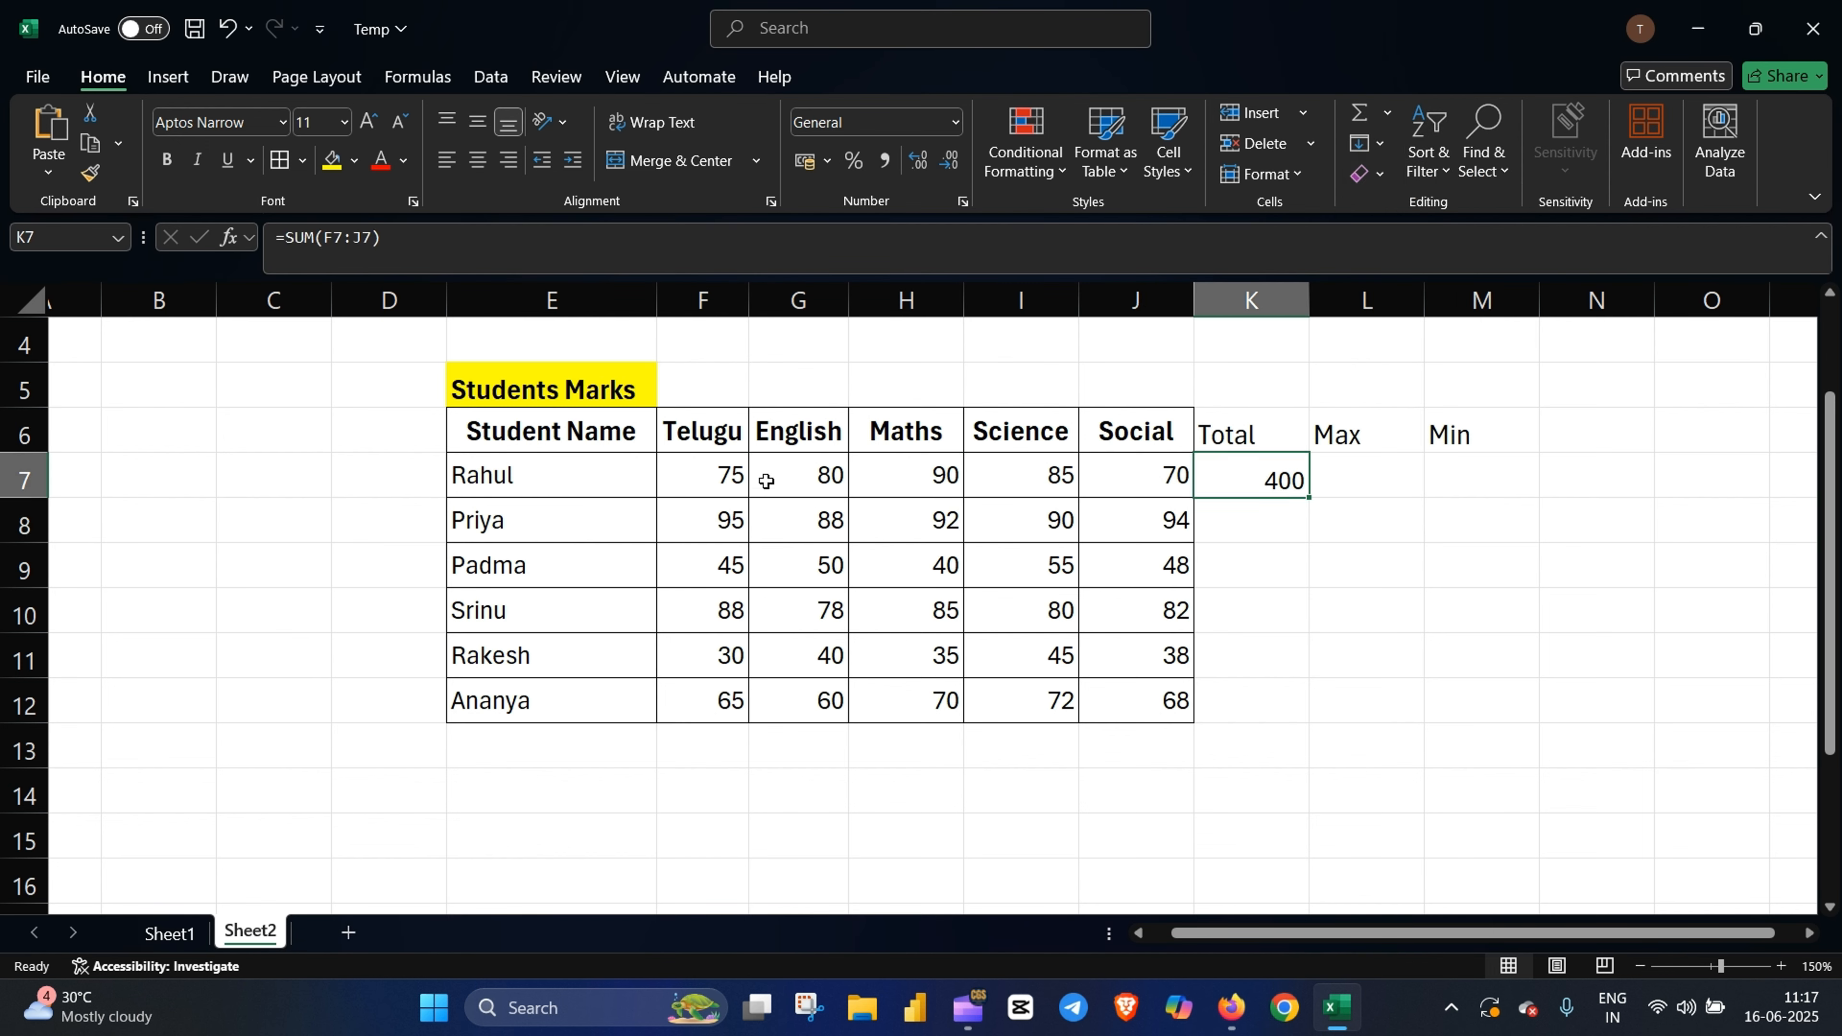
left_click_drag(732, 475, 1131, 473)
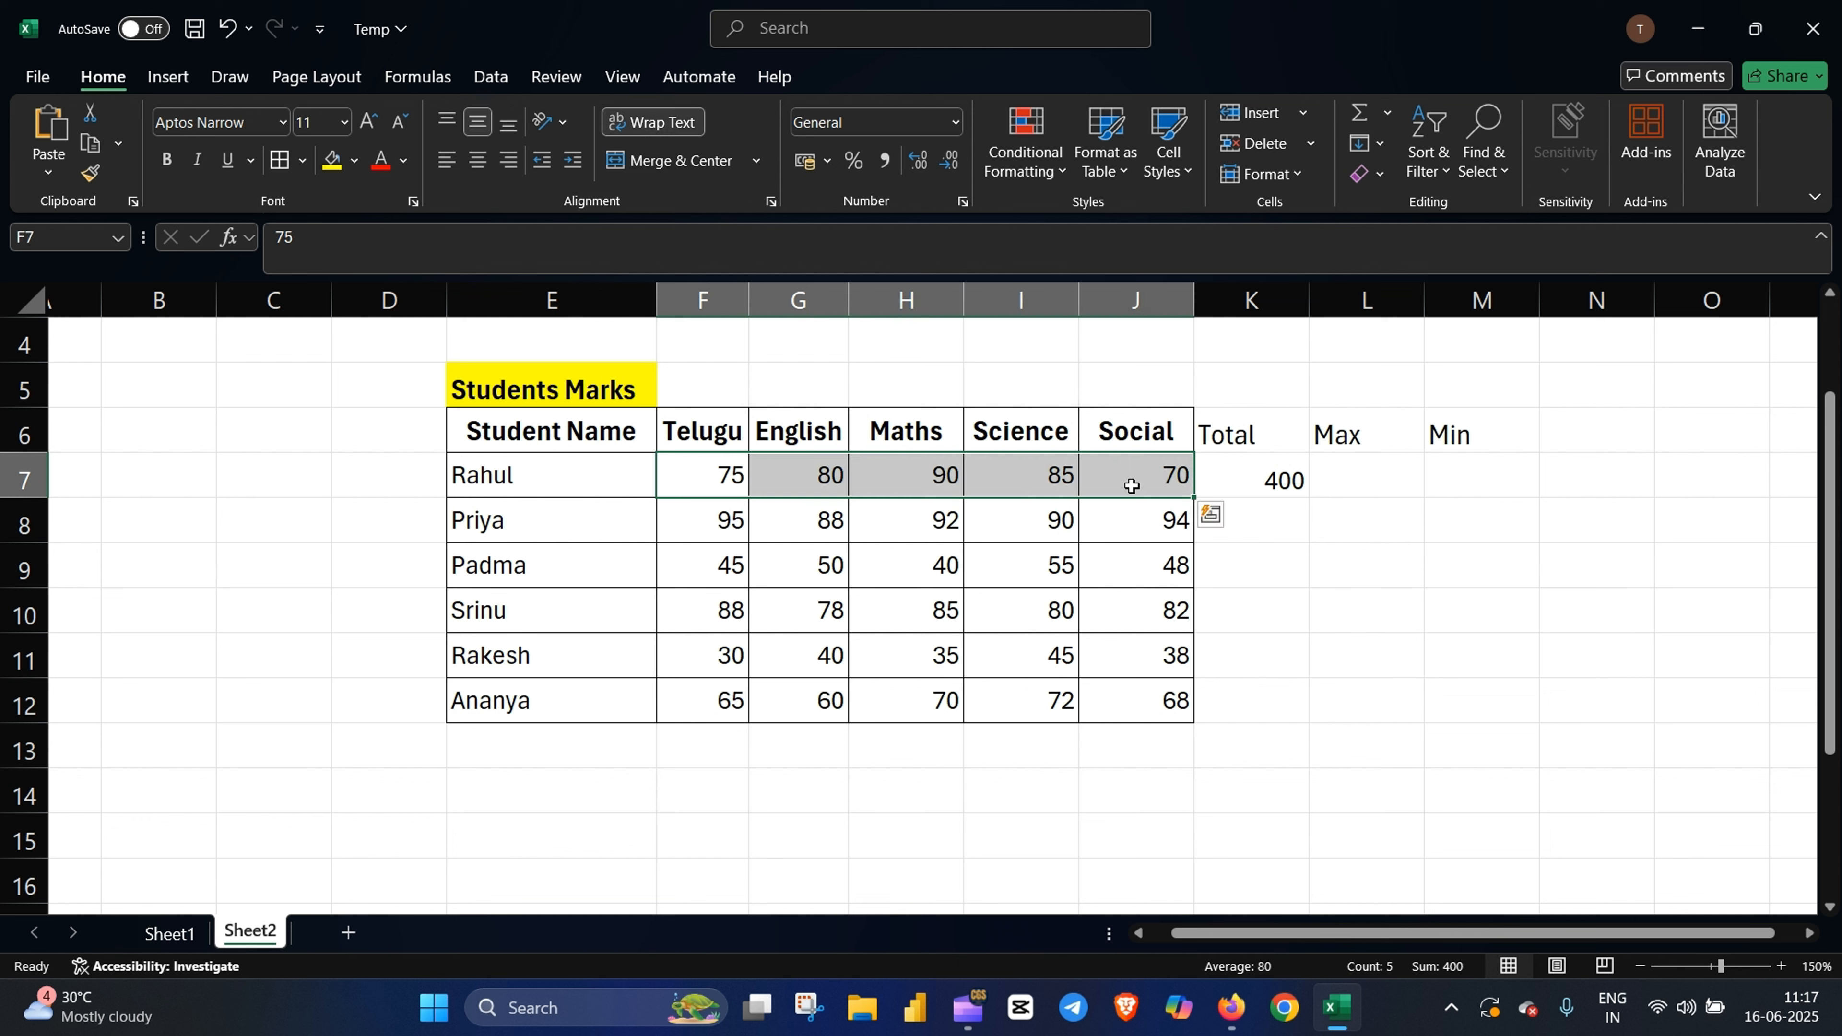
left_click(1280, 480)
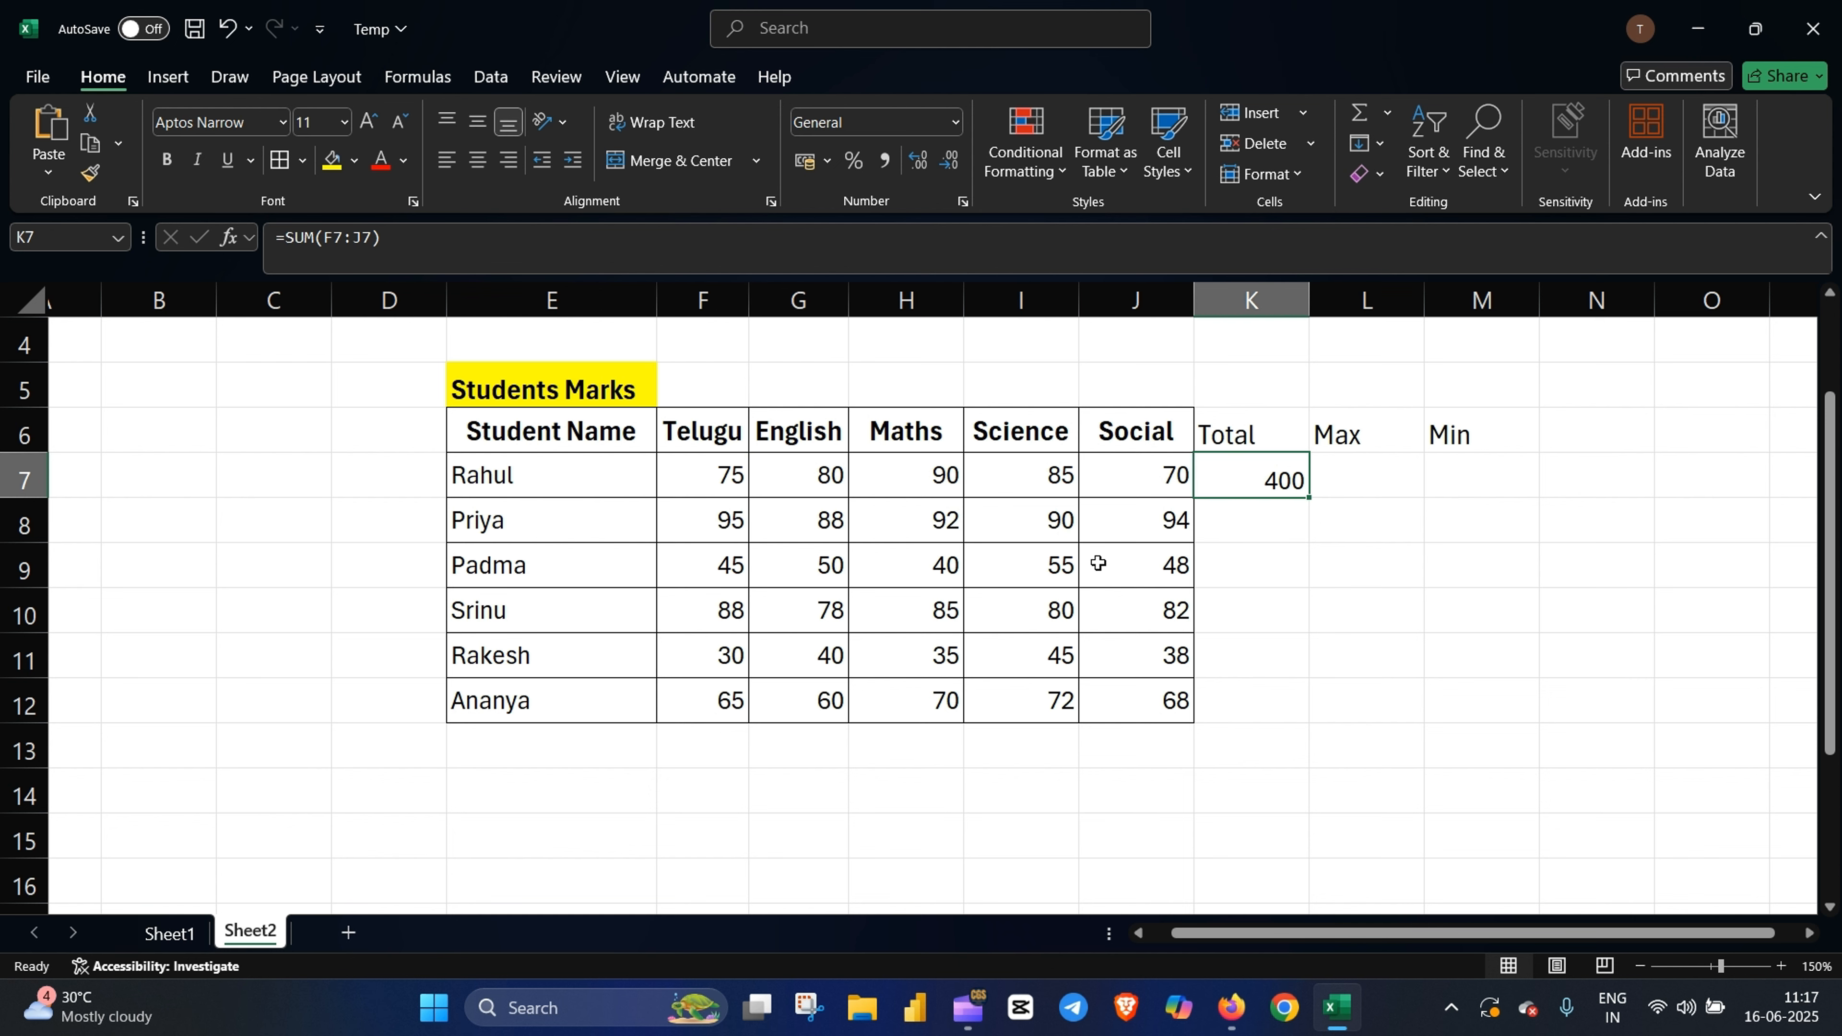
left_click(701, 519)
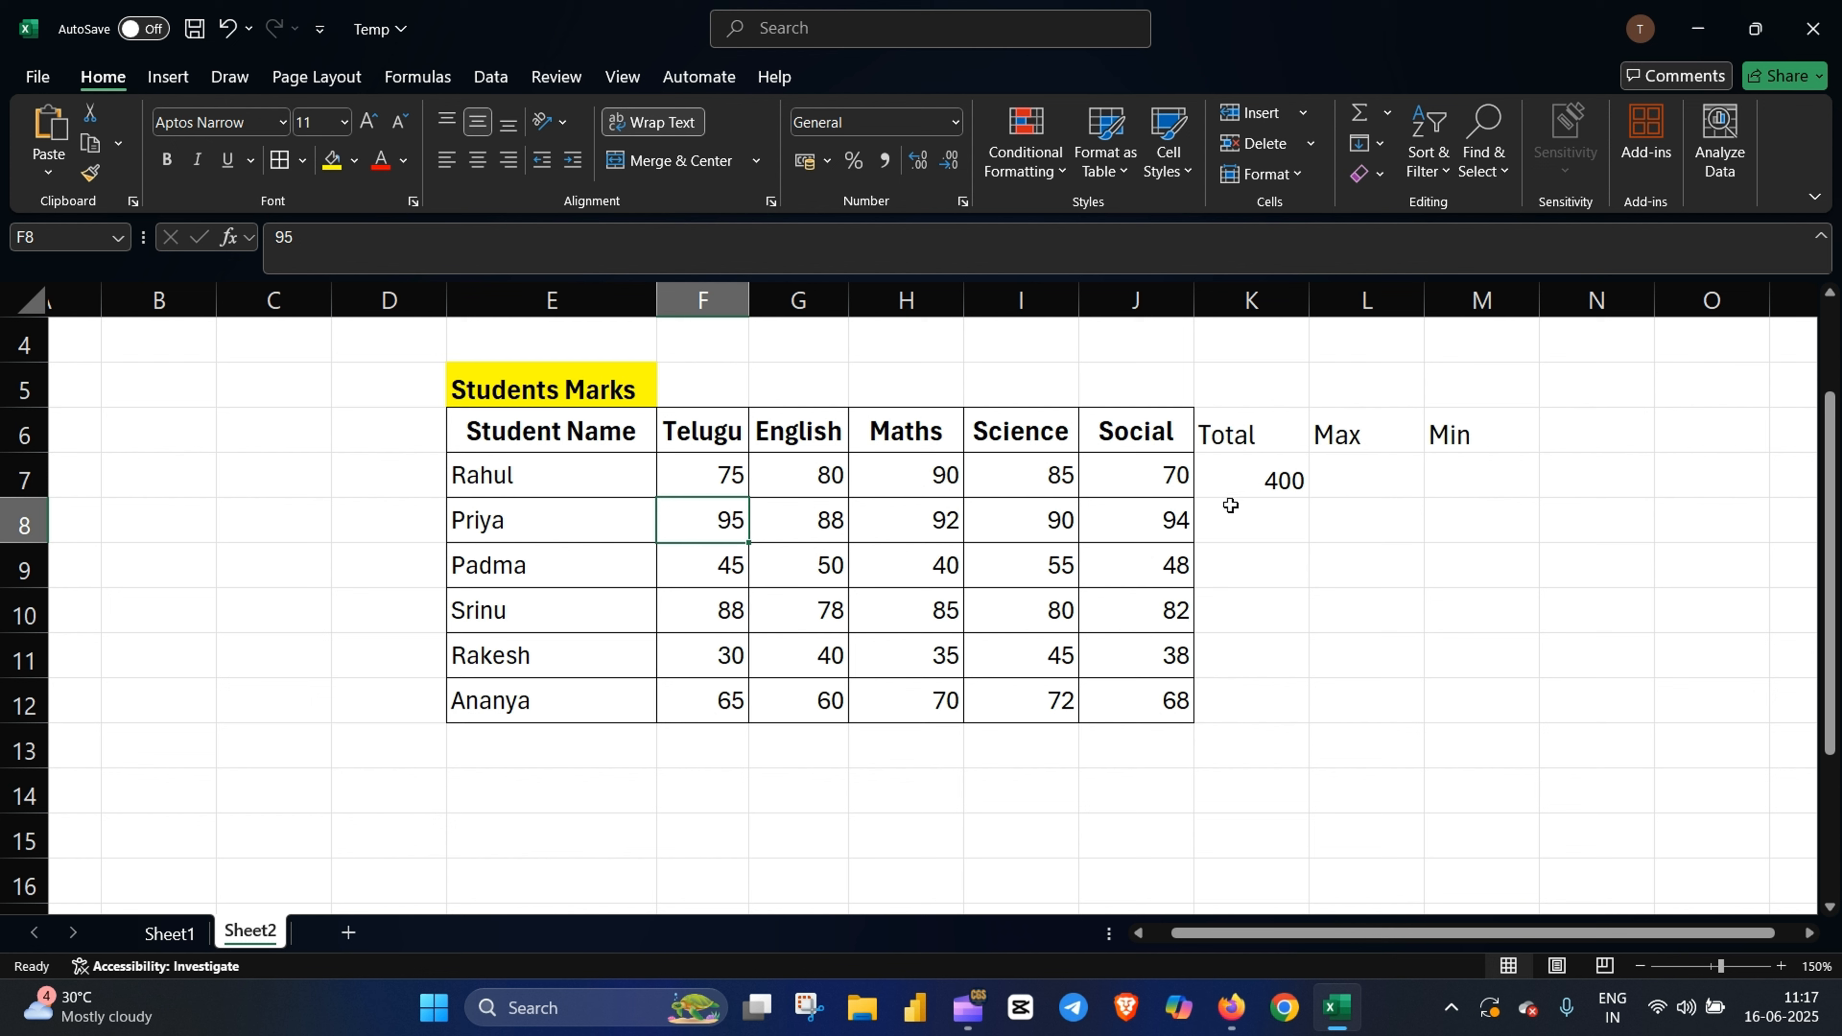
left_click(702, 561)
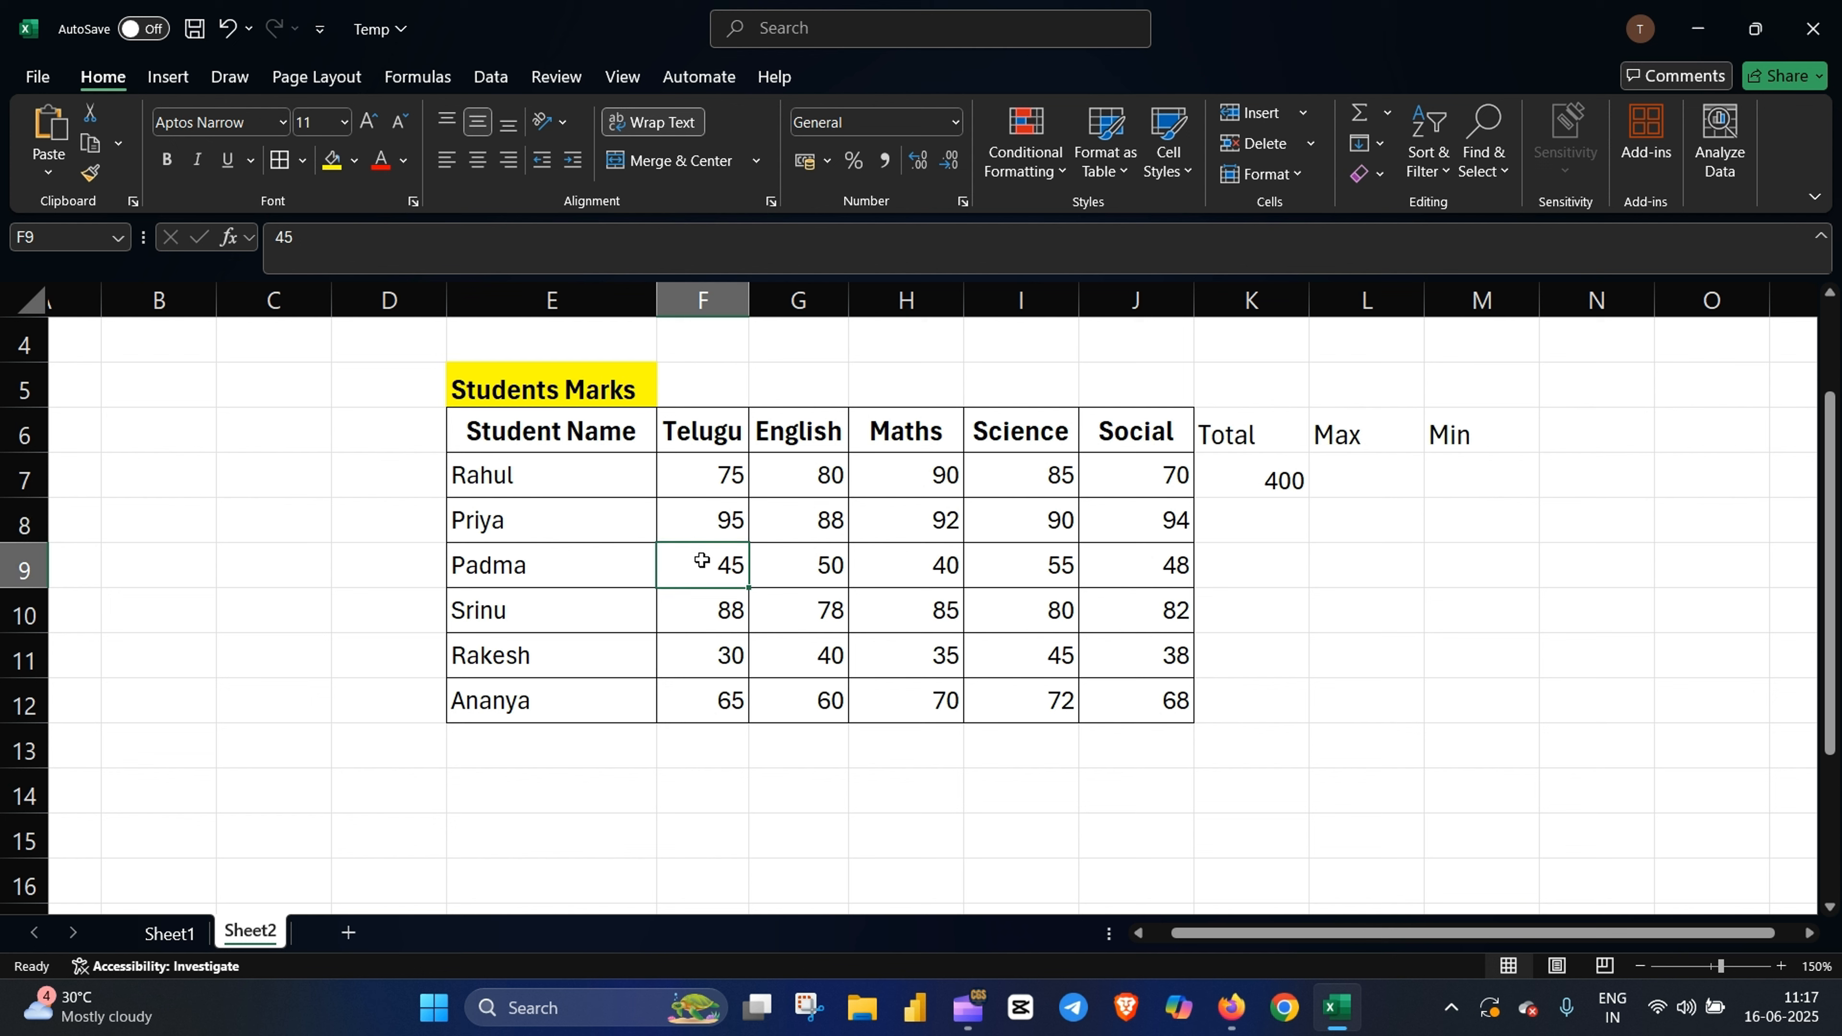
left_click(707, 606)
left_click(710, 646)
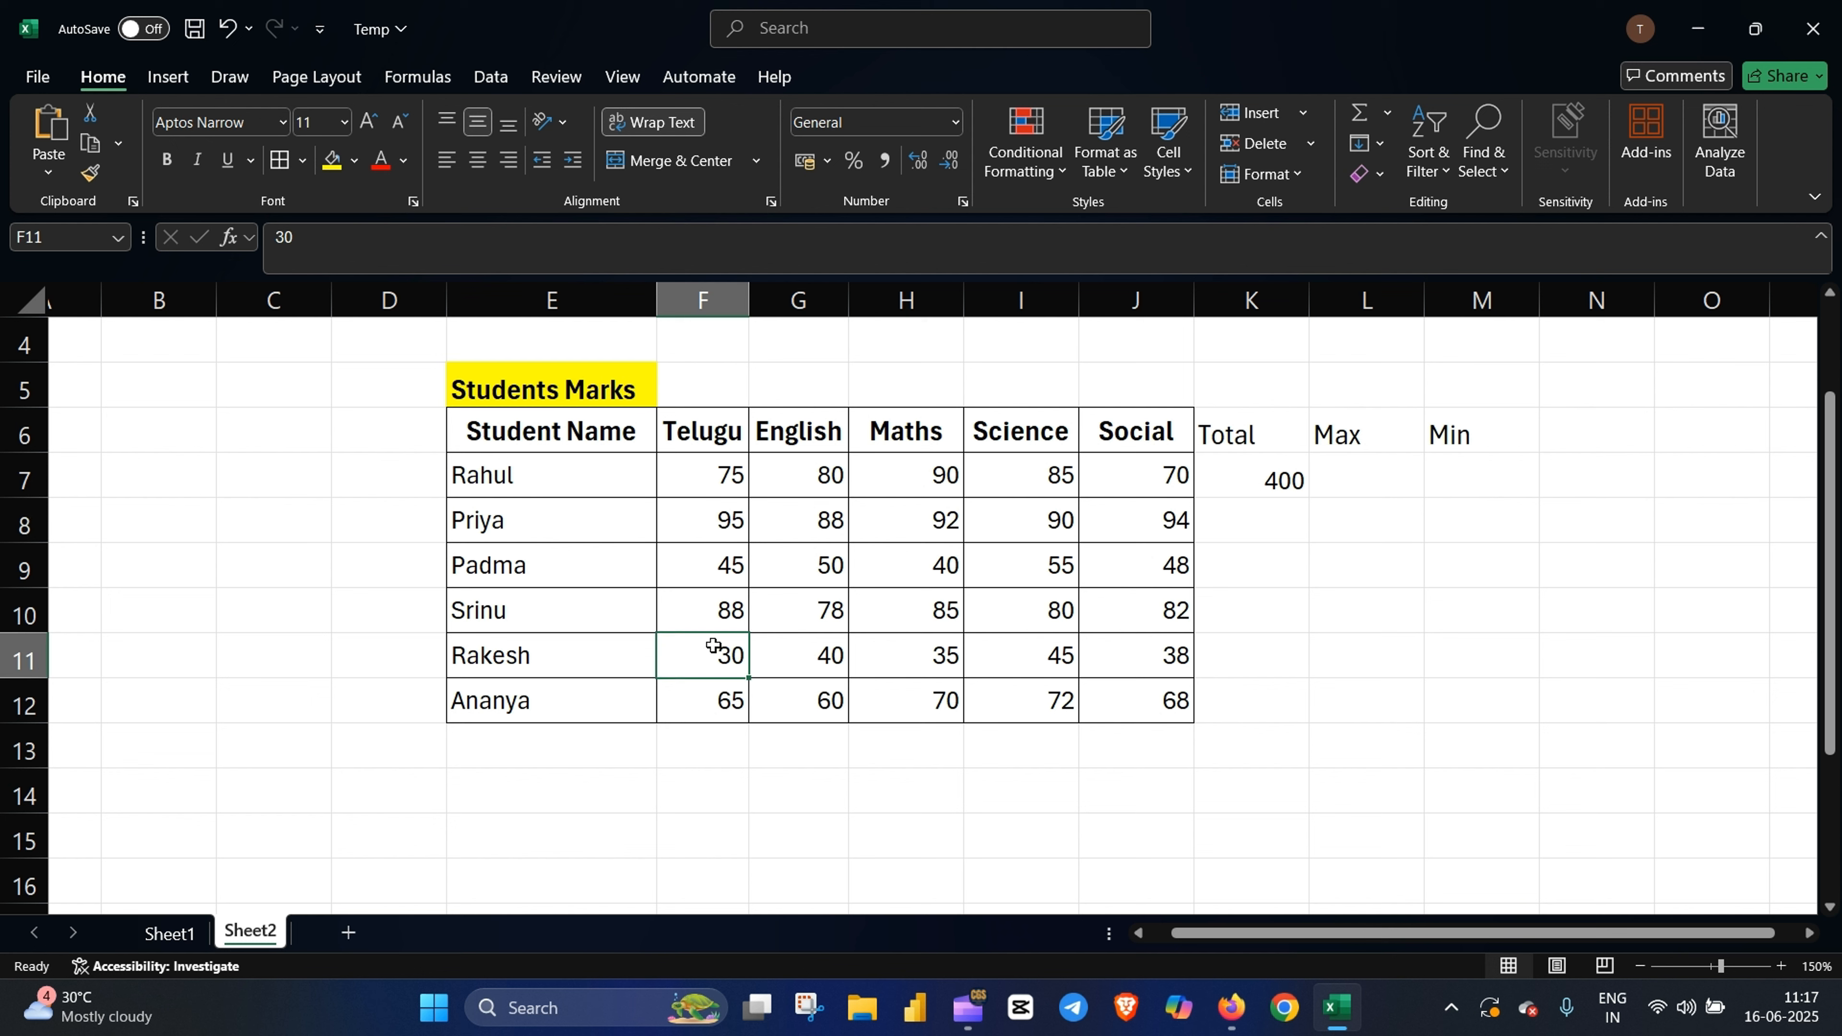
left_click(716, 695)
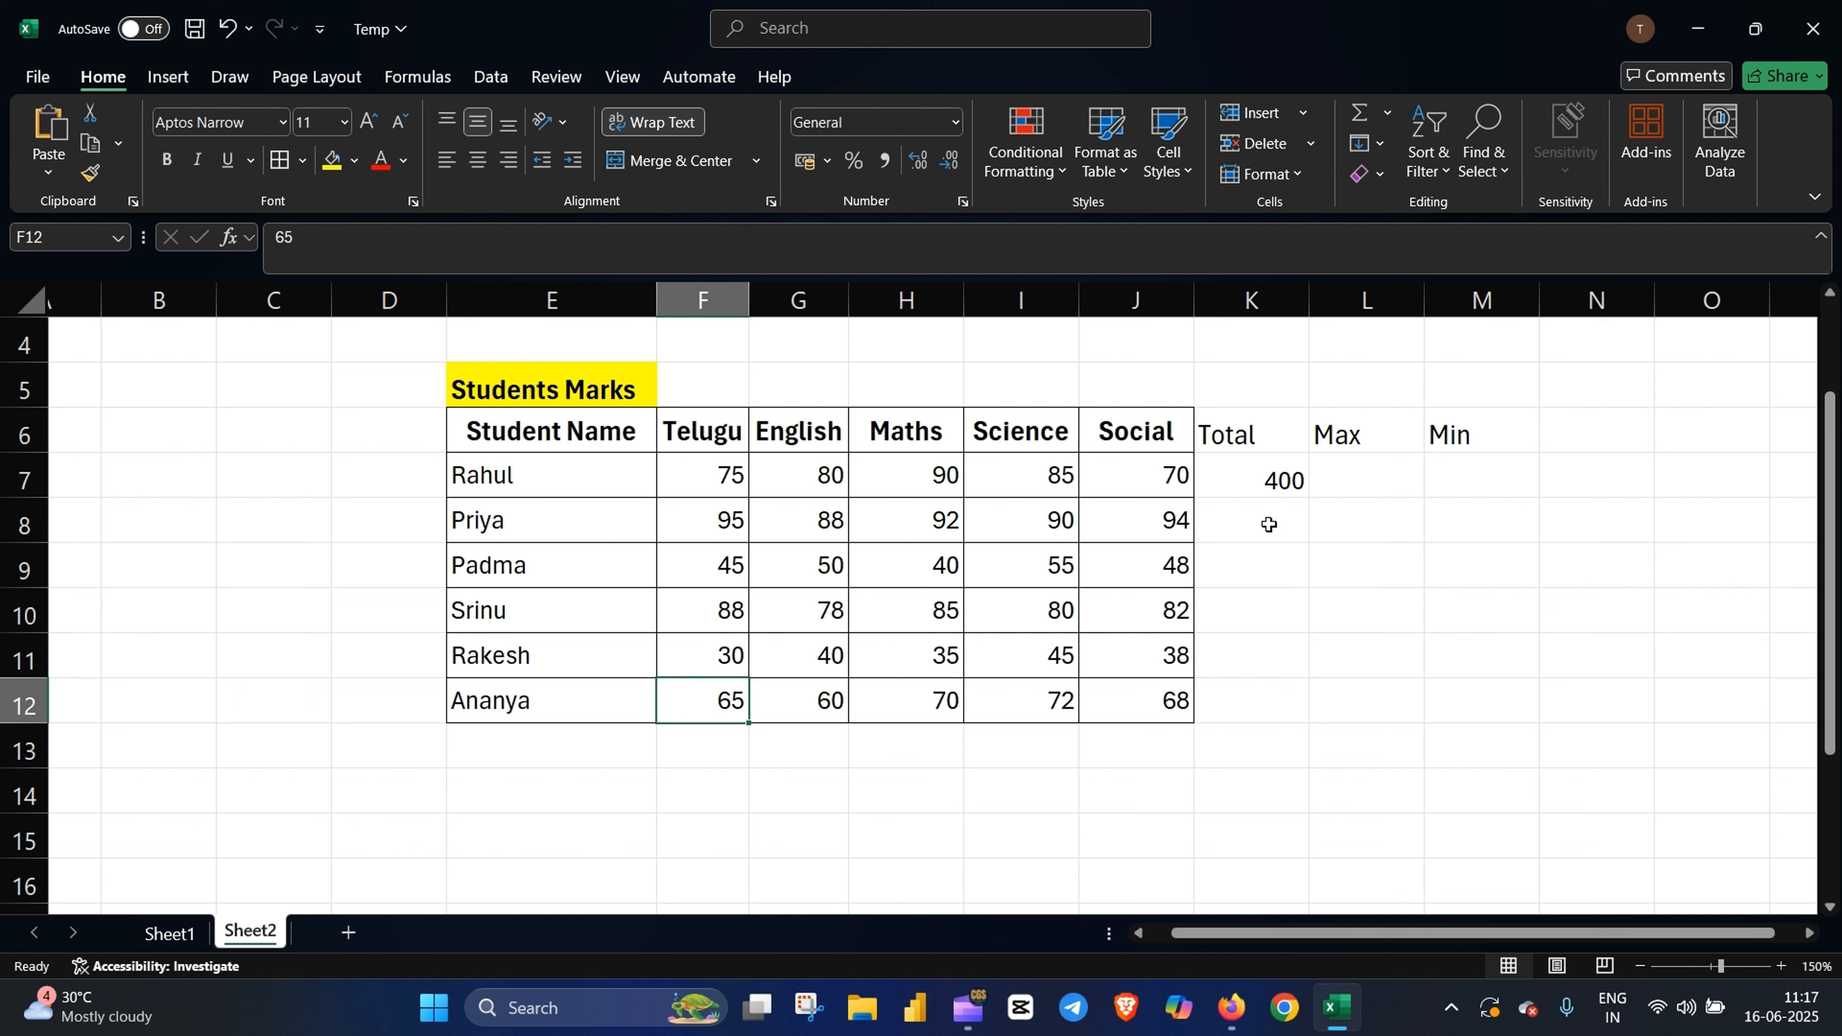
Step: Open the SUM formula in K7 to examine its syntax and highlighted range, and close it without editing
double_click(1276, 479)
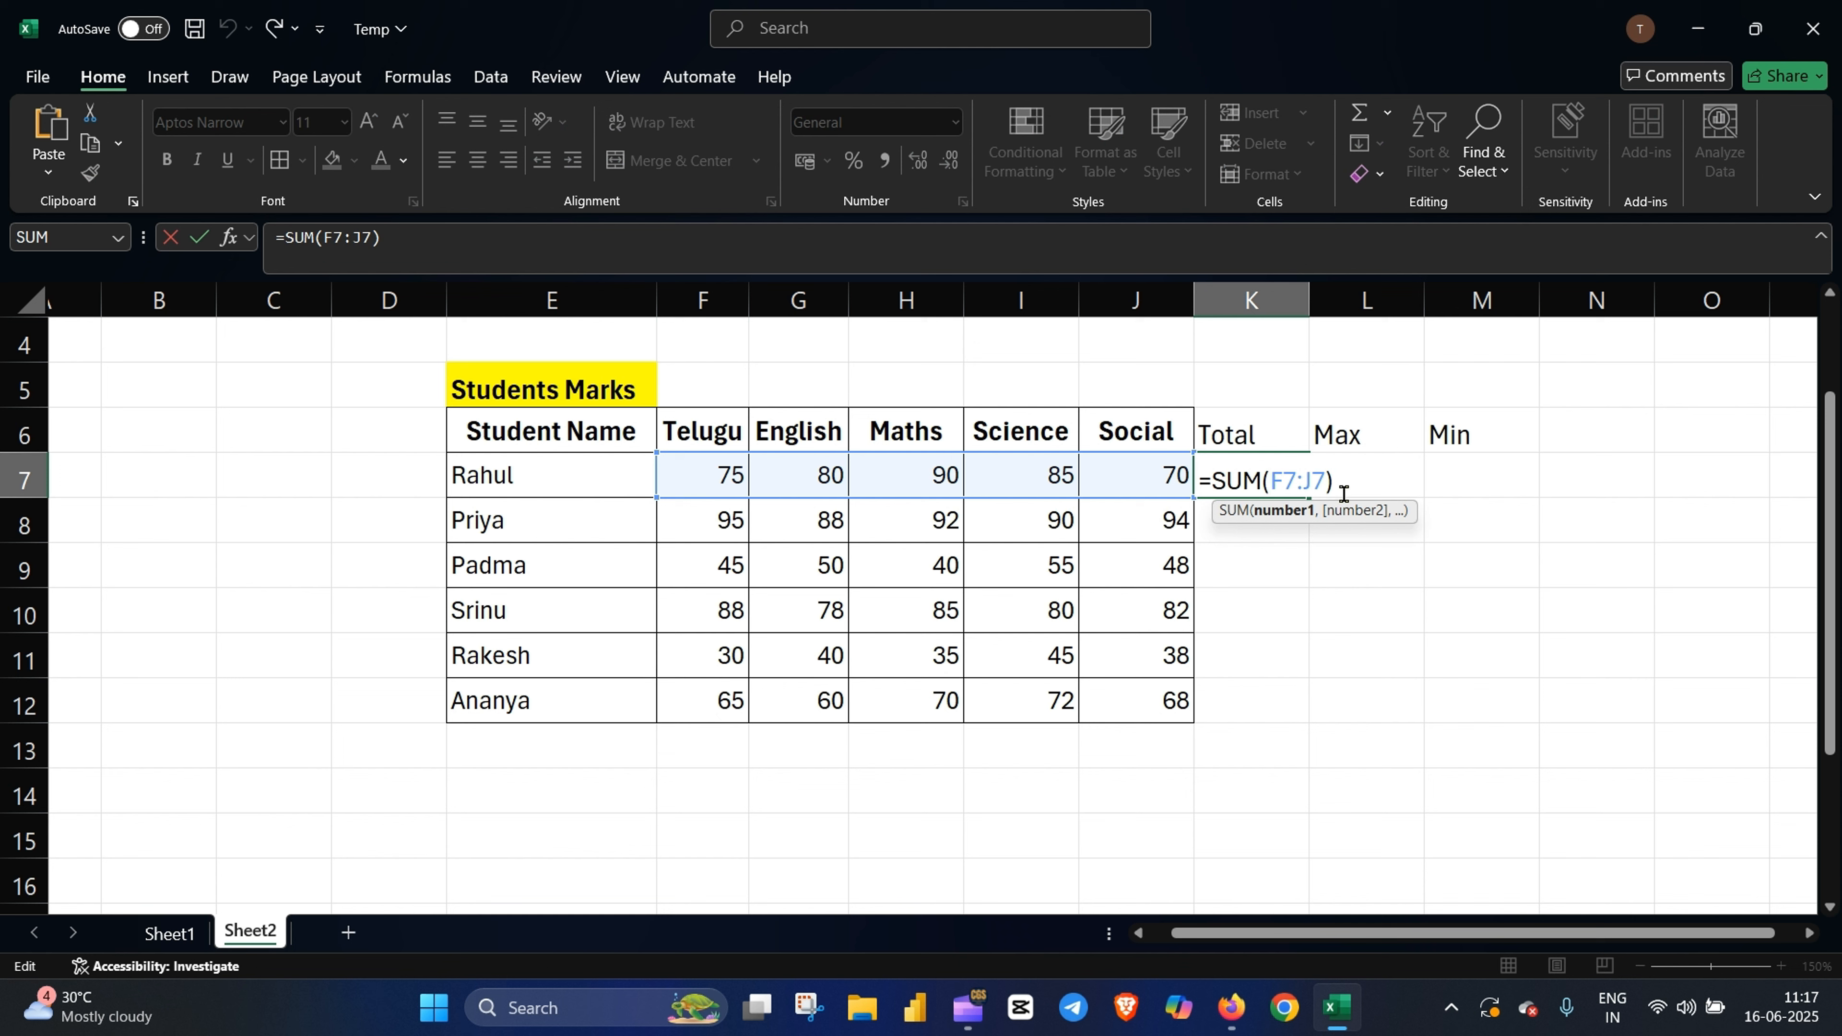
key("Escape")
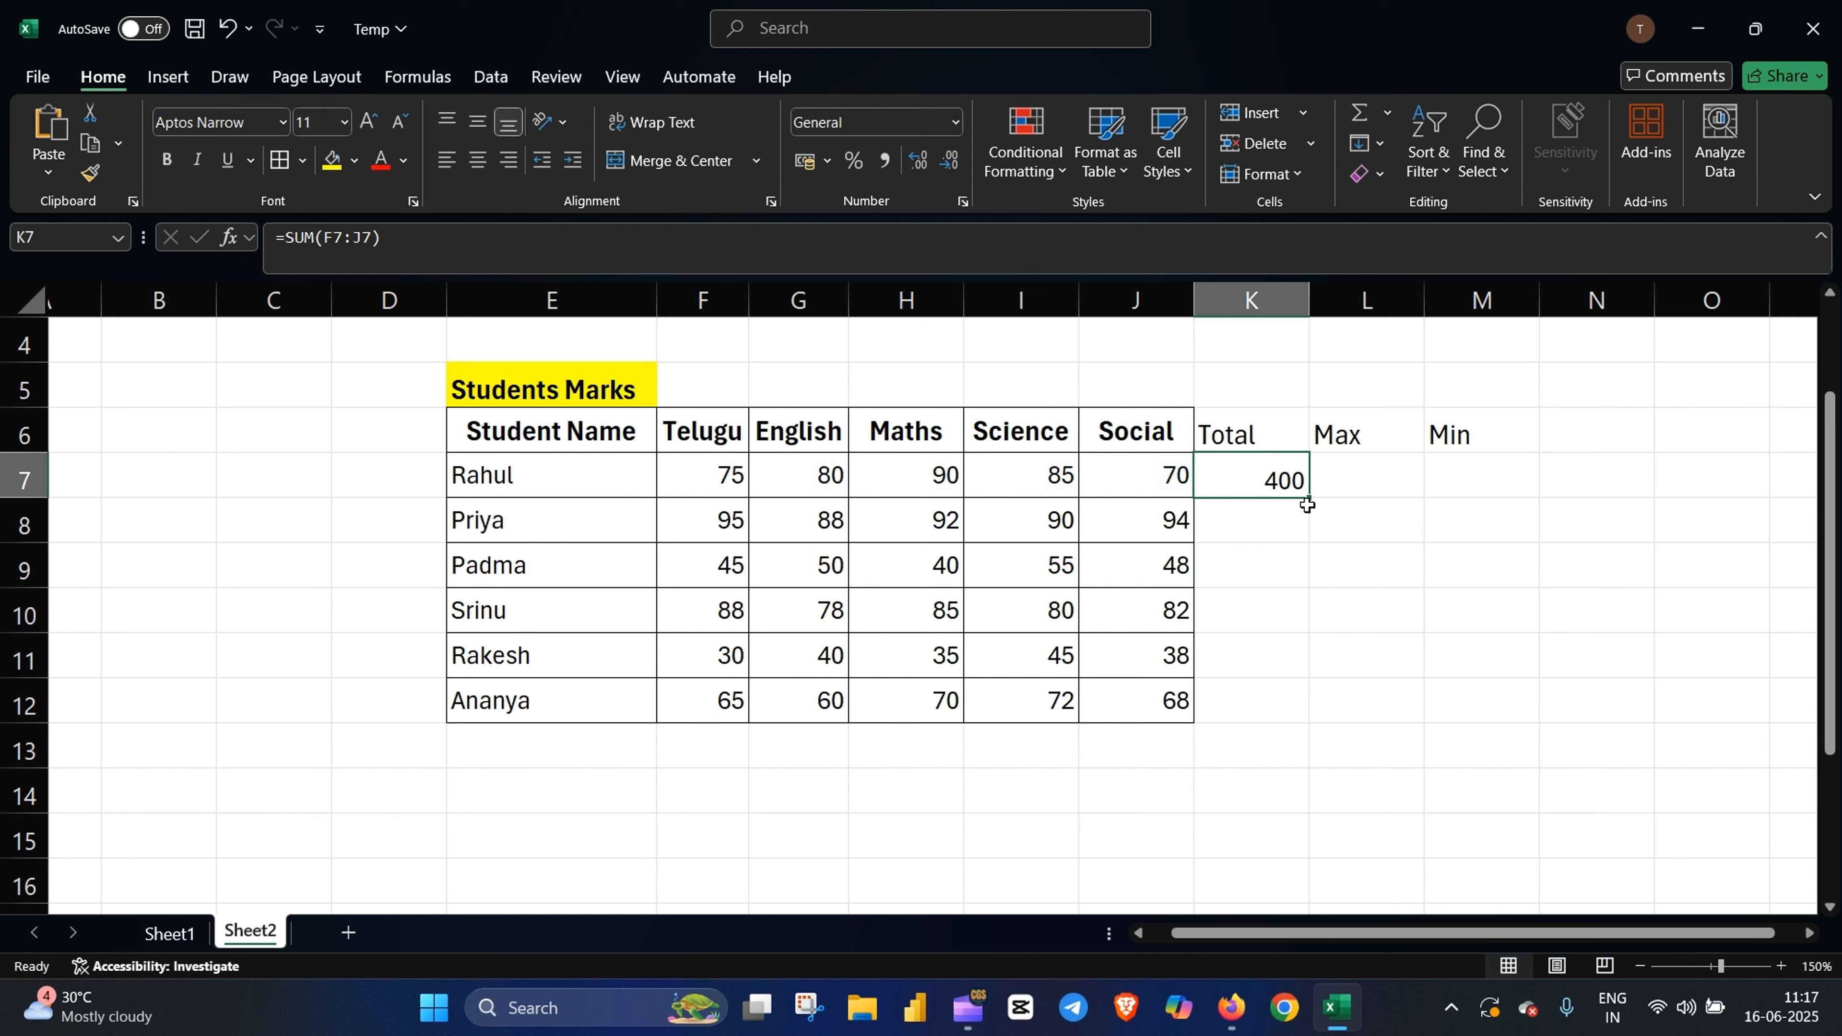
left_click(1373, 518)
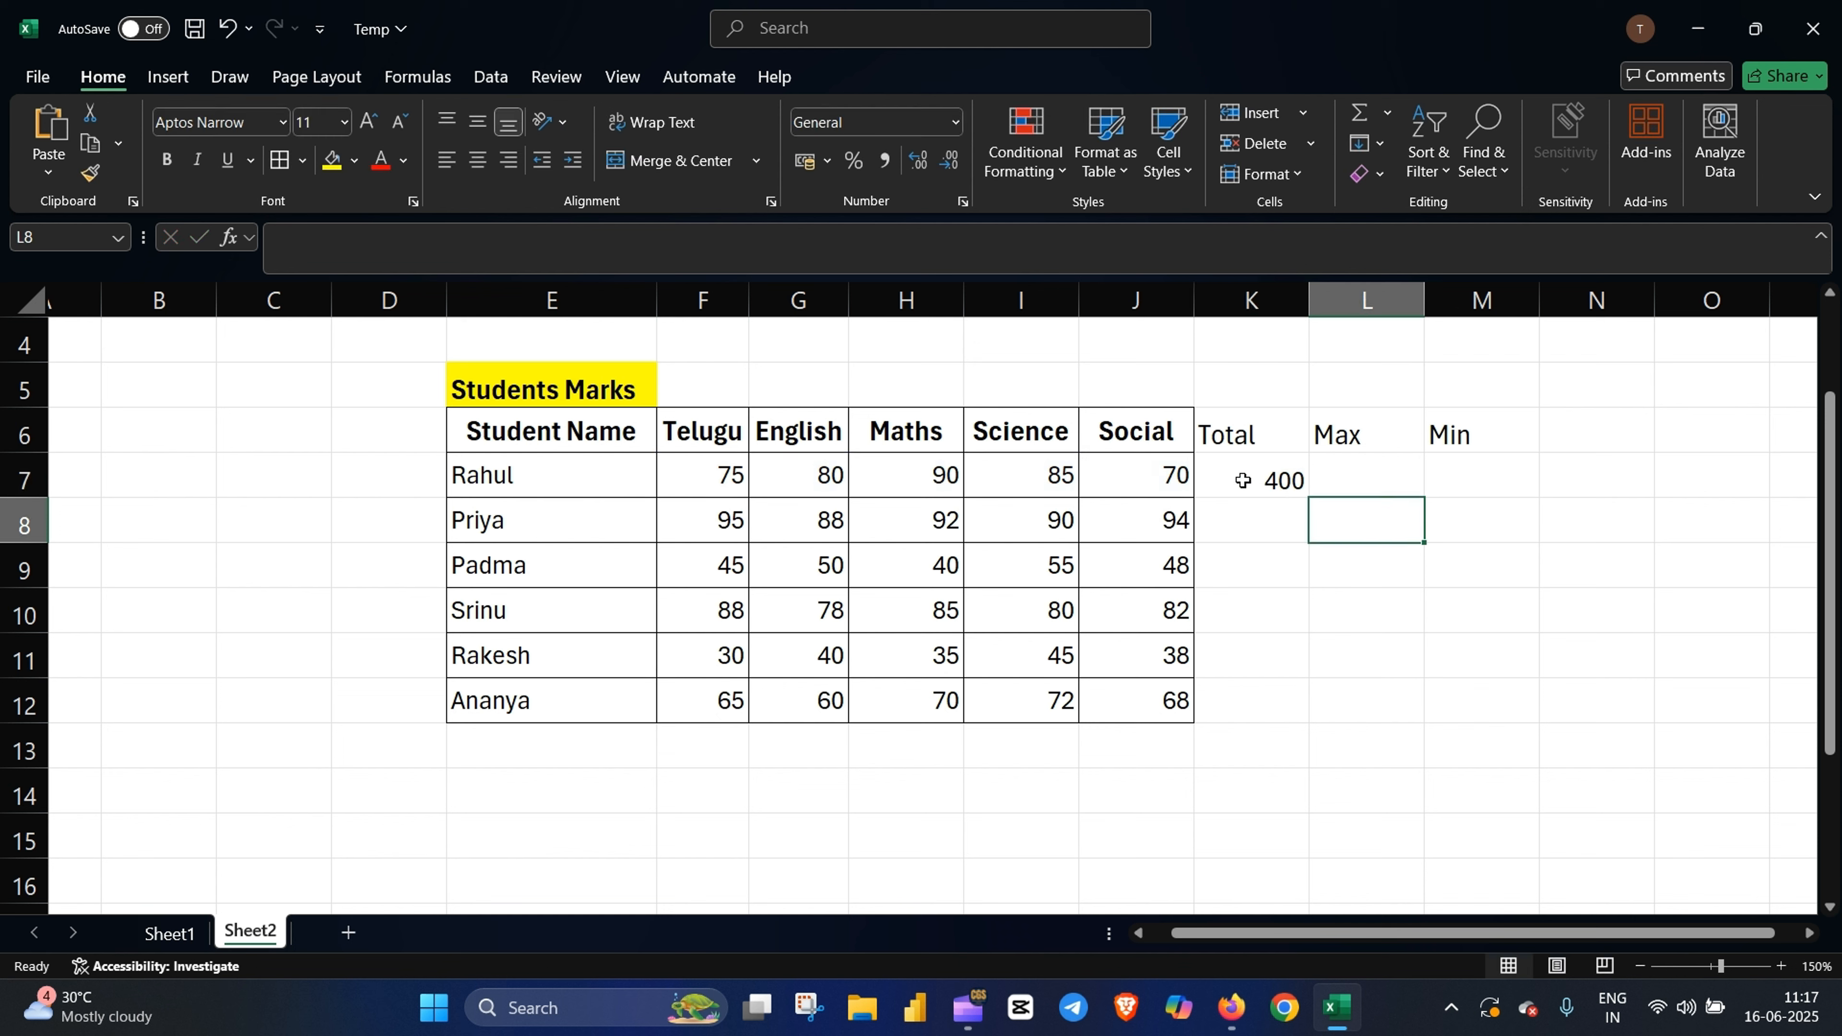
left_click(1280, 477)
double_click(1280, 479)
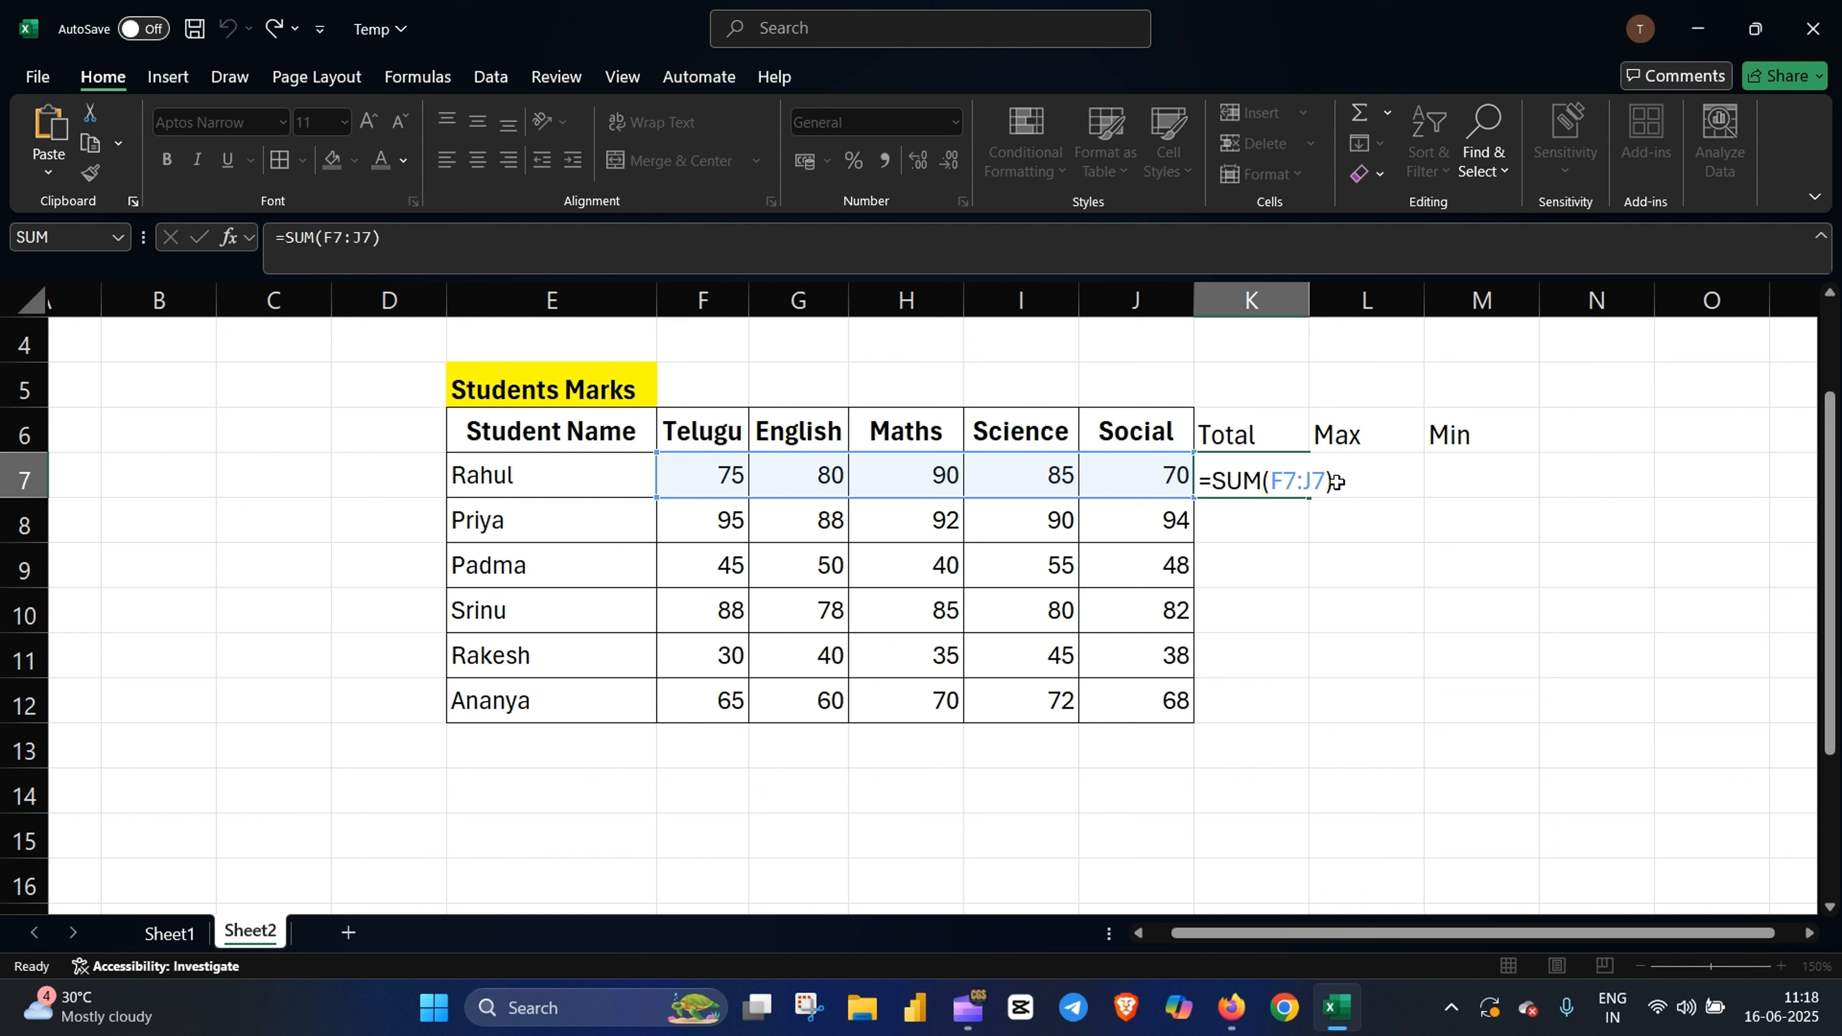
key("Return")
Step: Fill the SUM formula from K7 down to K12 to total the remaining students' marks, and review the filled cells
left_click(1220, 479)
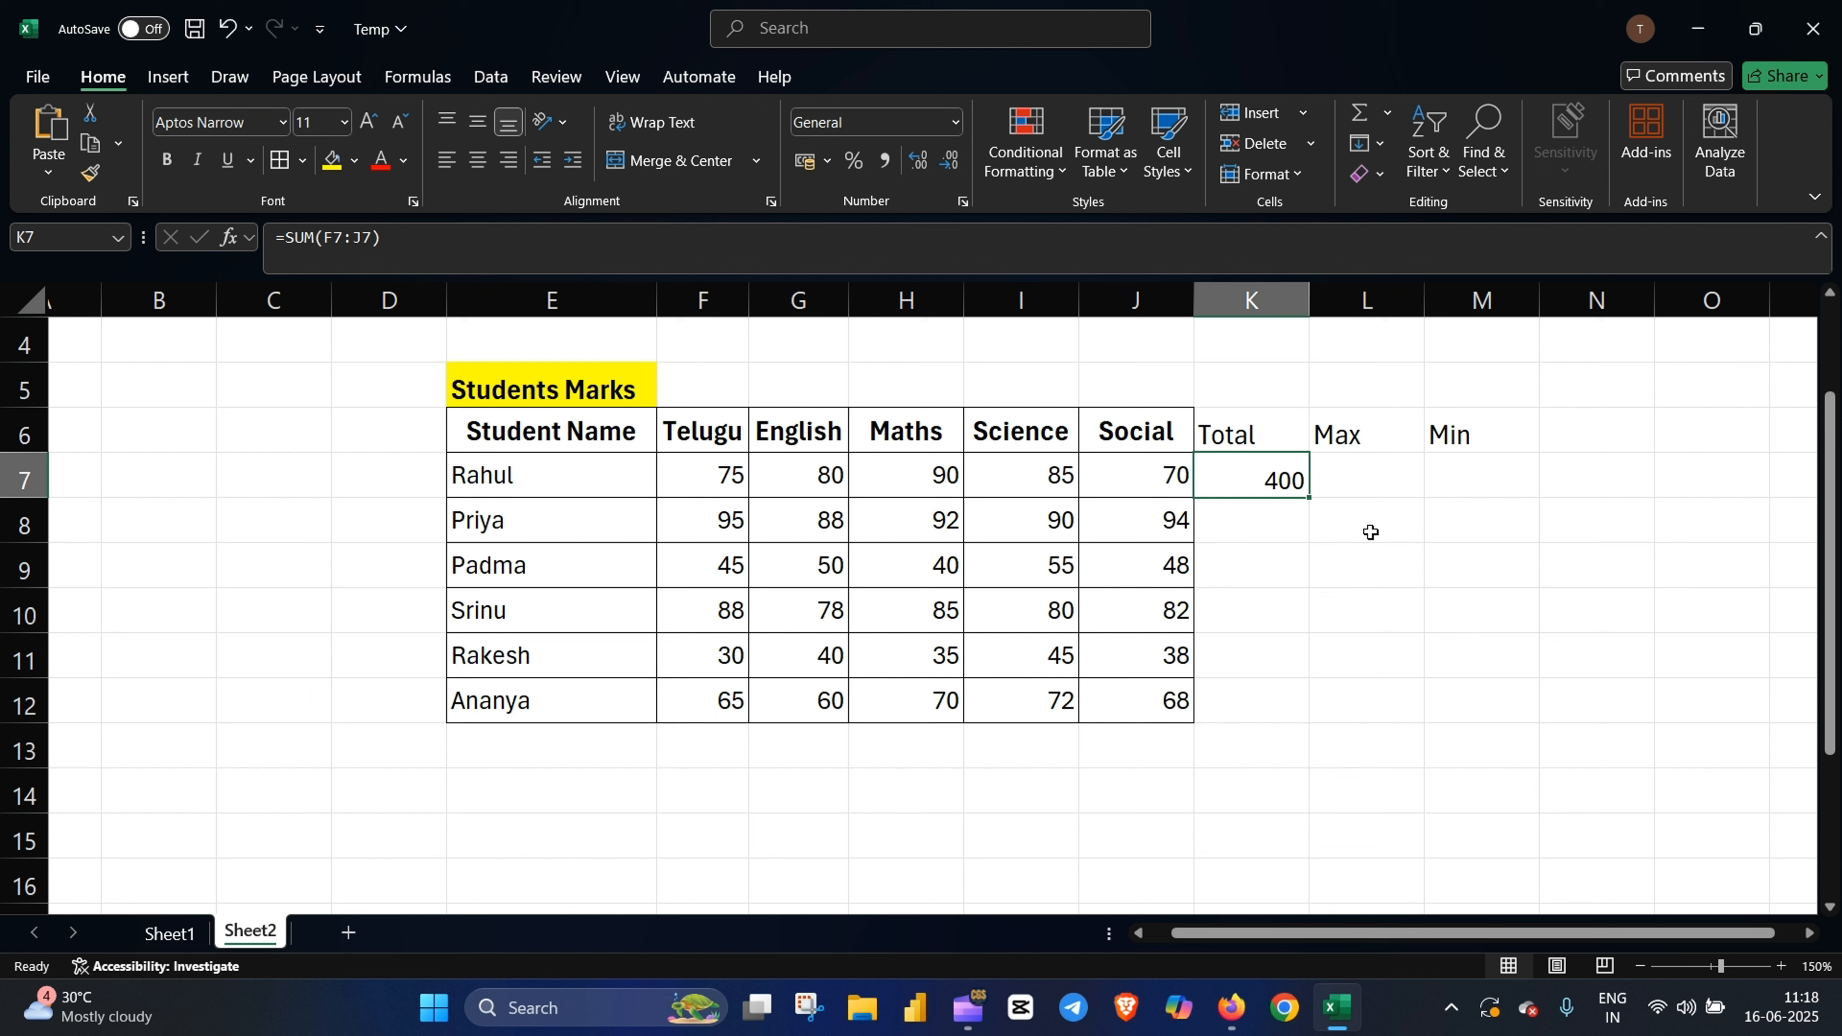
double_click(1309, 500)
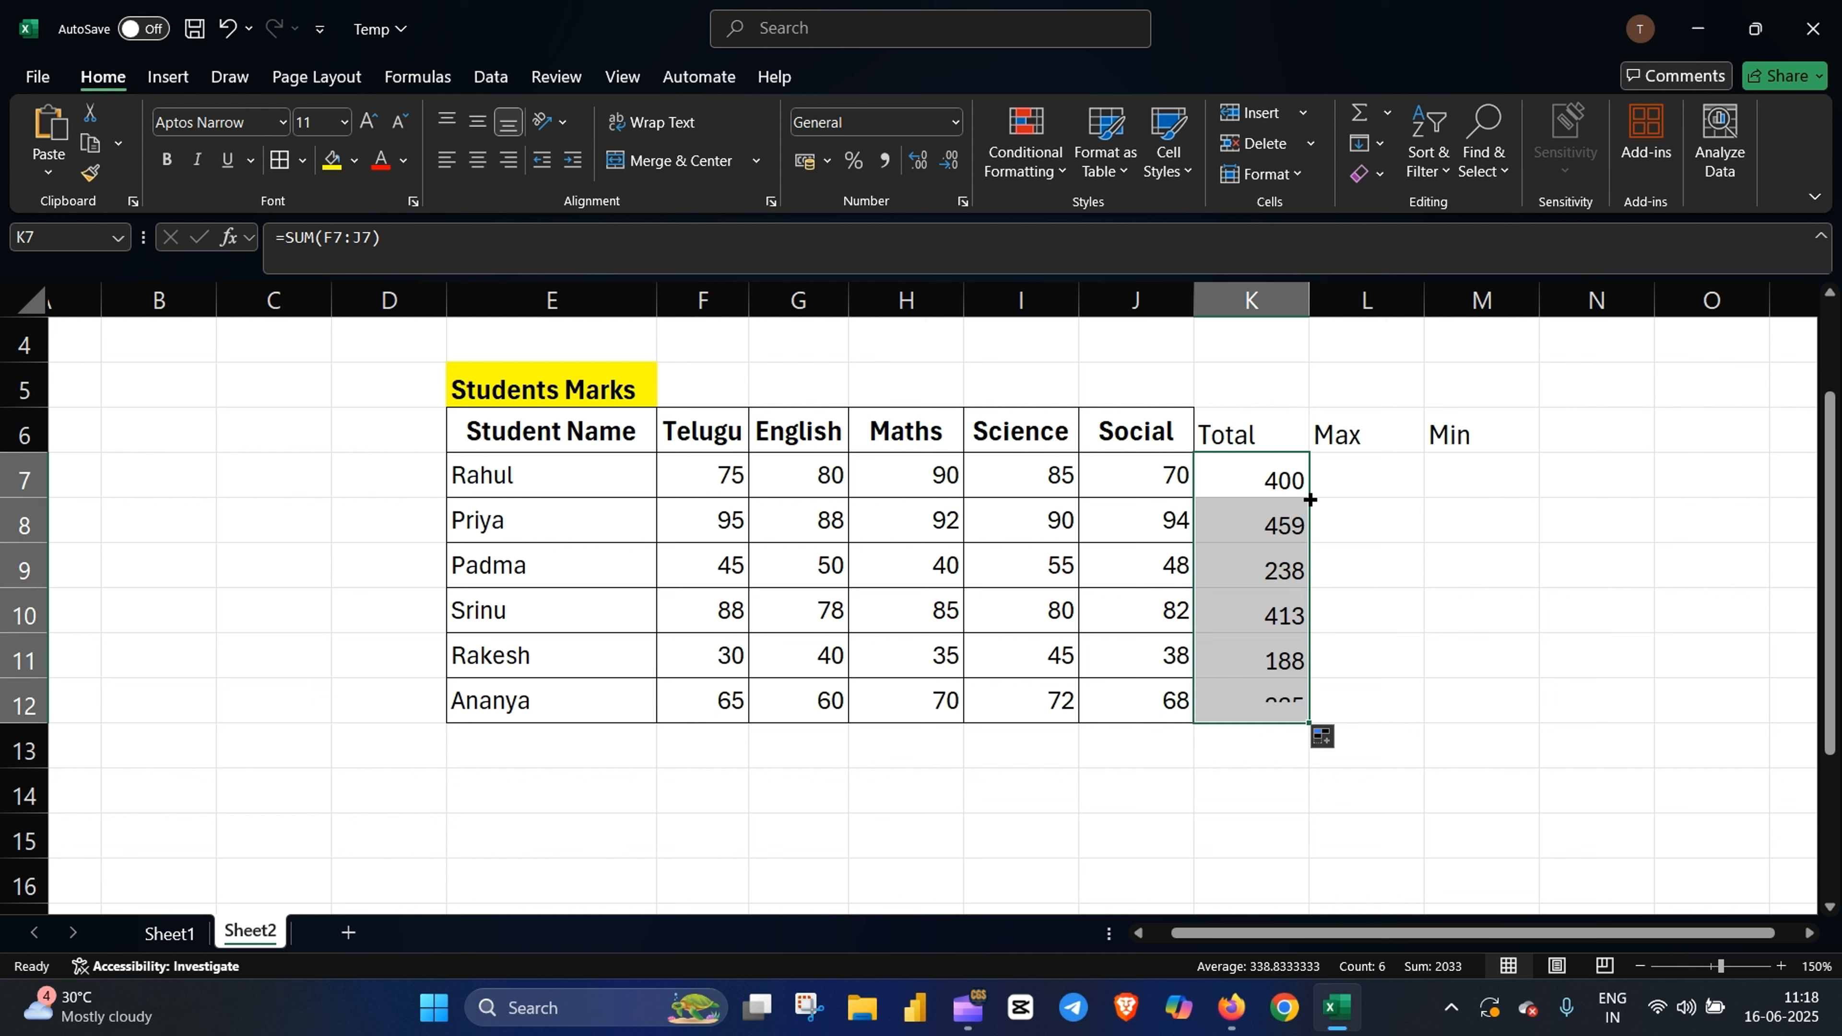
left_click(1462, 647)
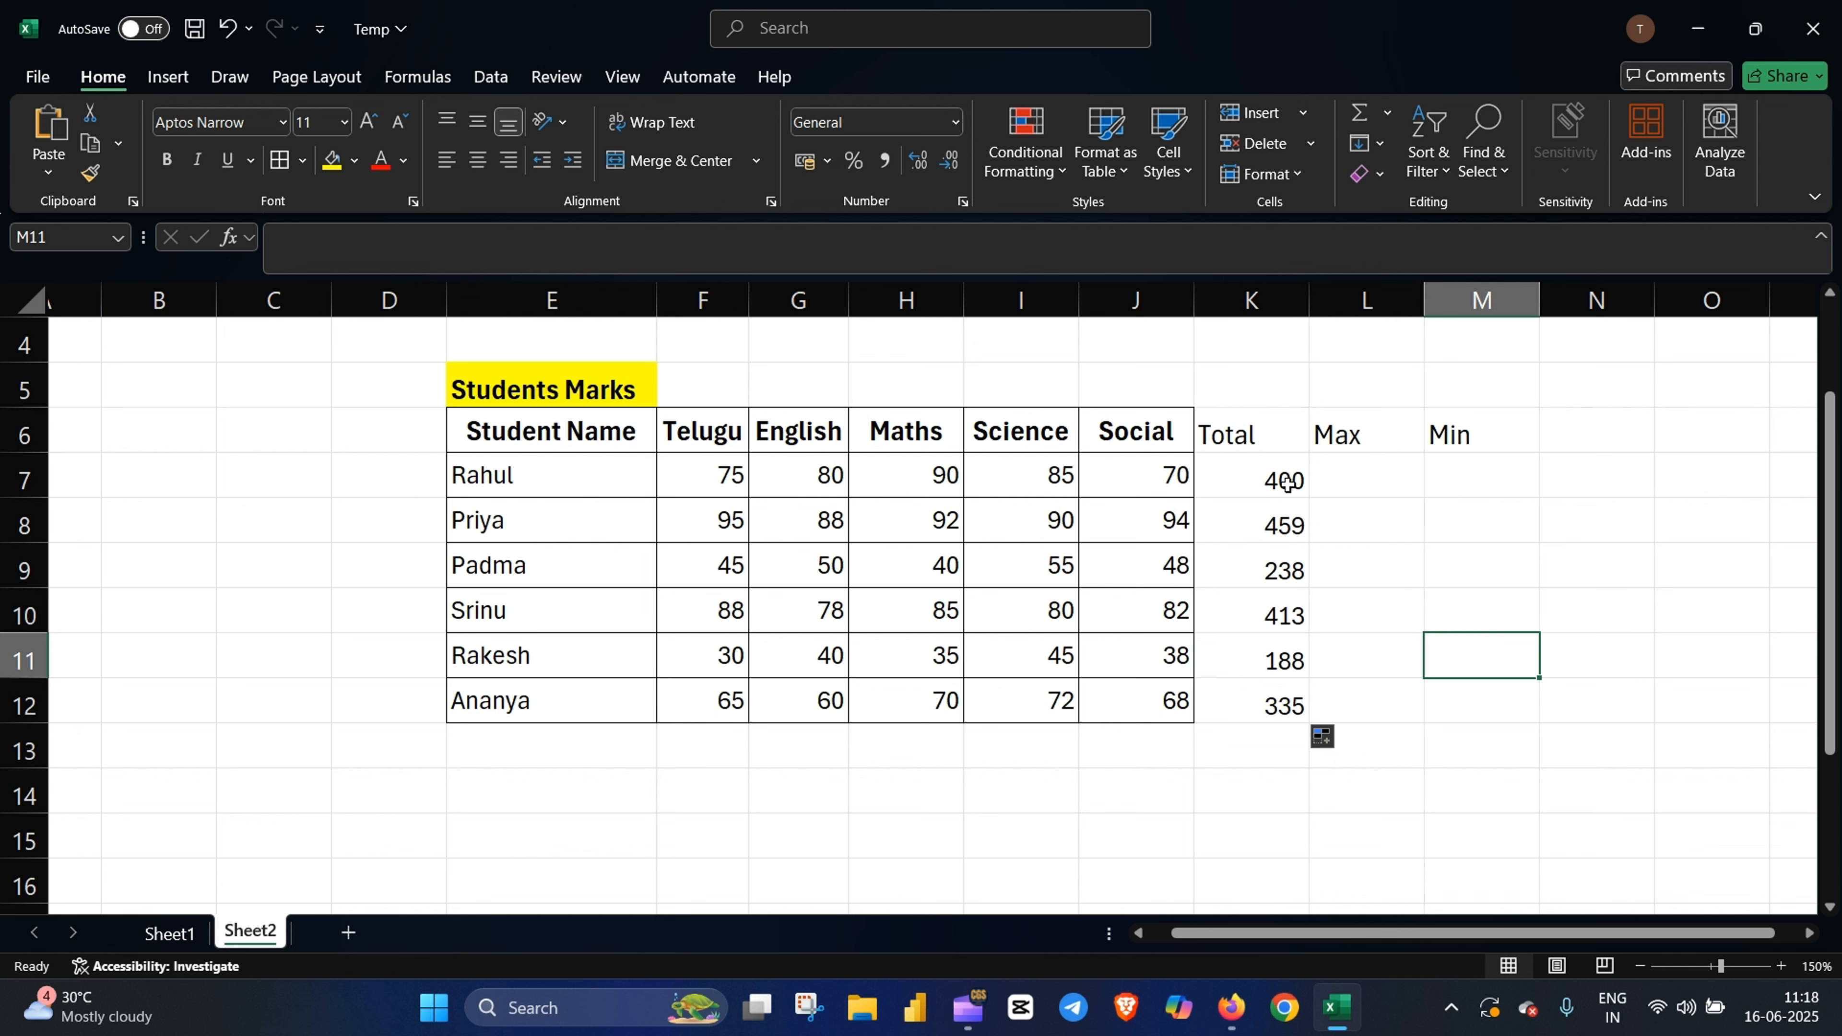
left_click_drag(1287, 485, 1287, 707)
left_click(1517, 624)
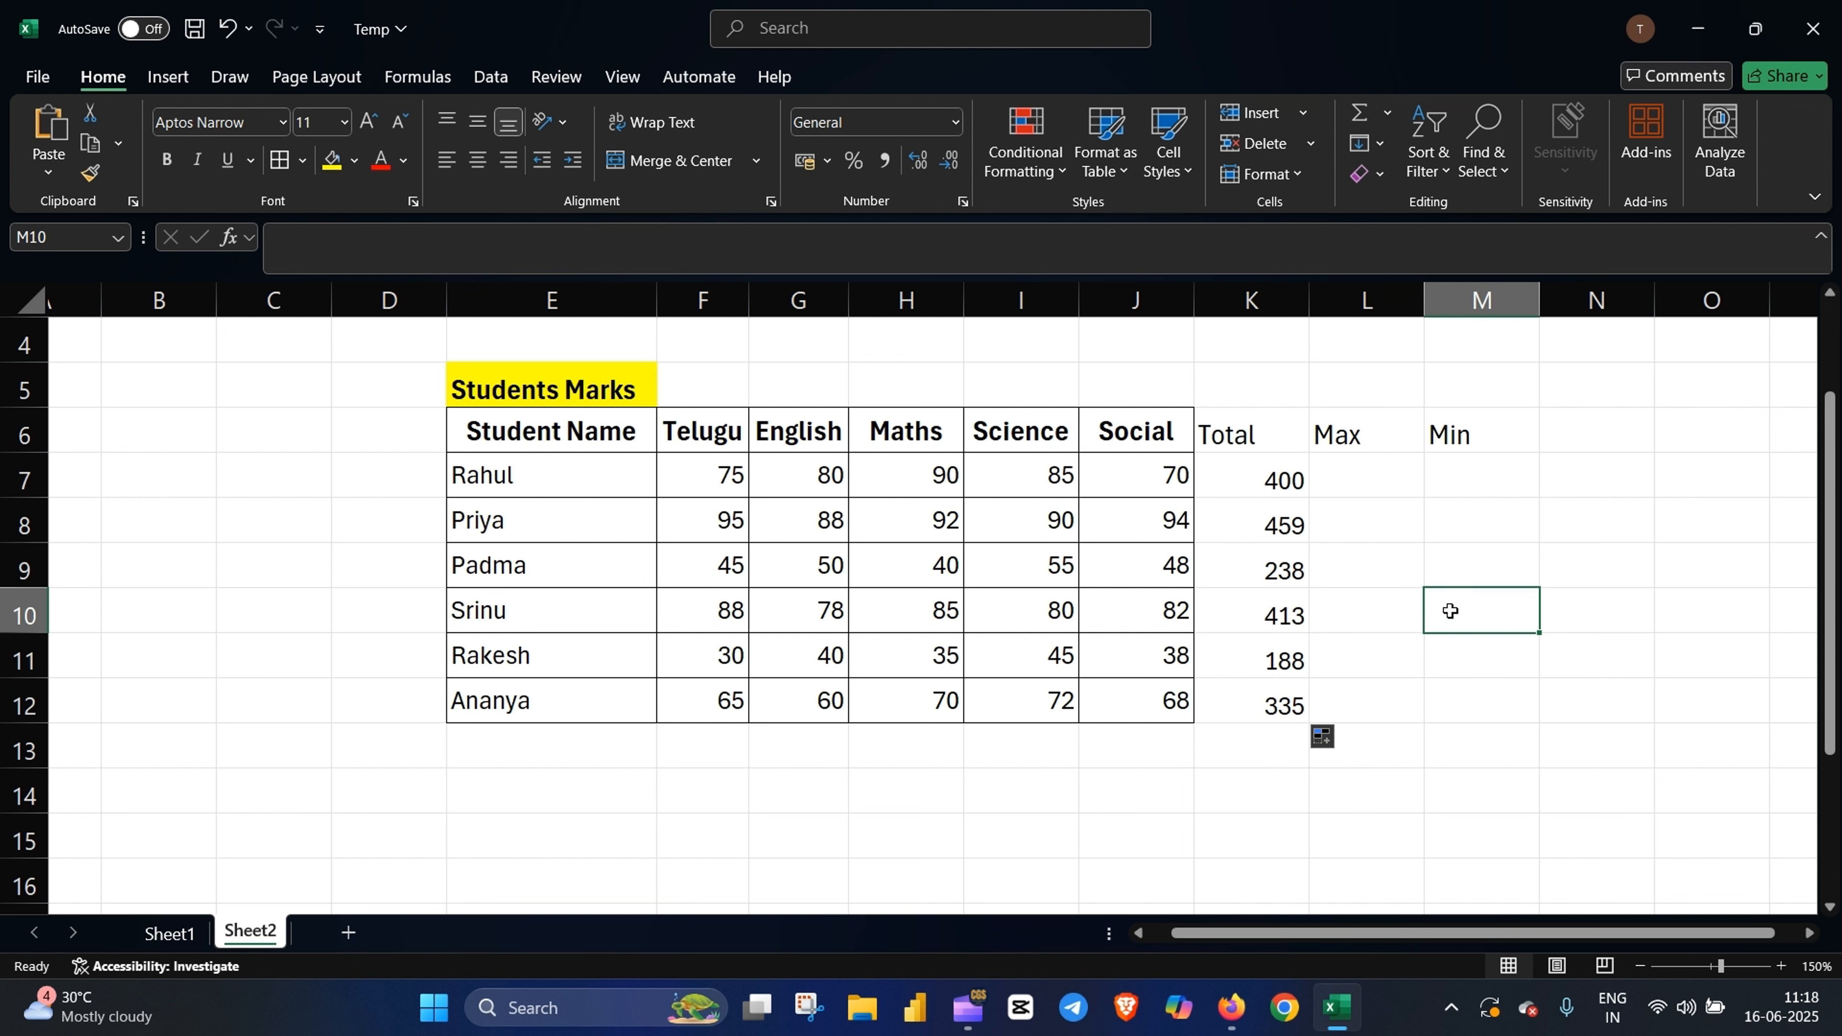
left_click_drag(1290, 484, 1270, 705)
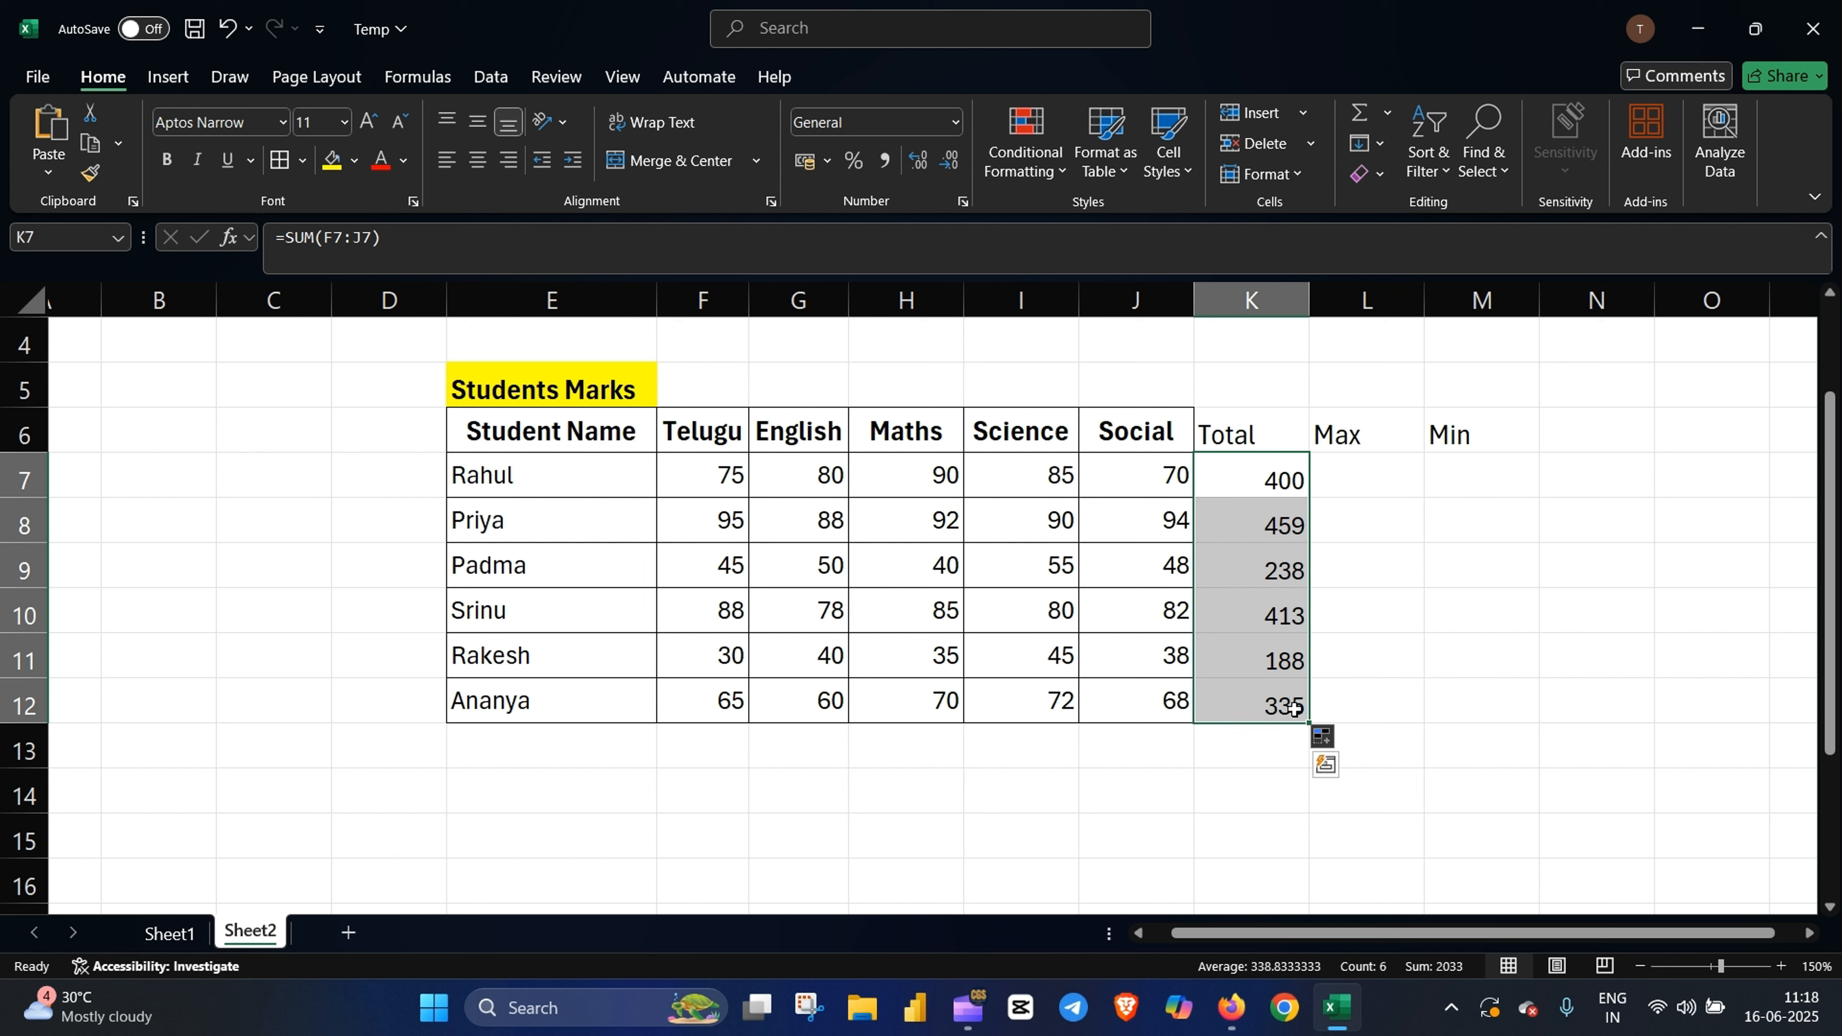
left_click(1523, 656)
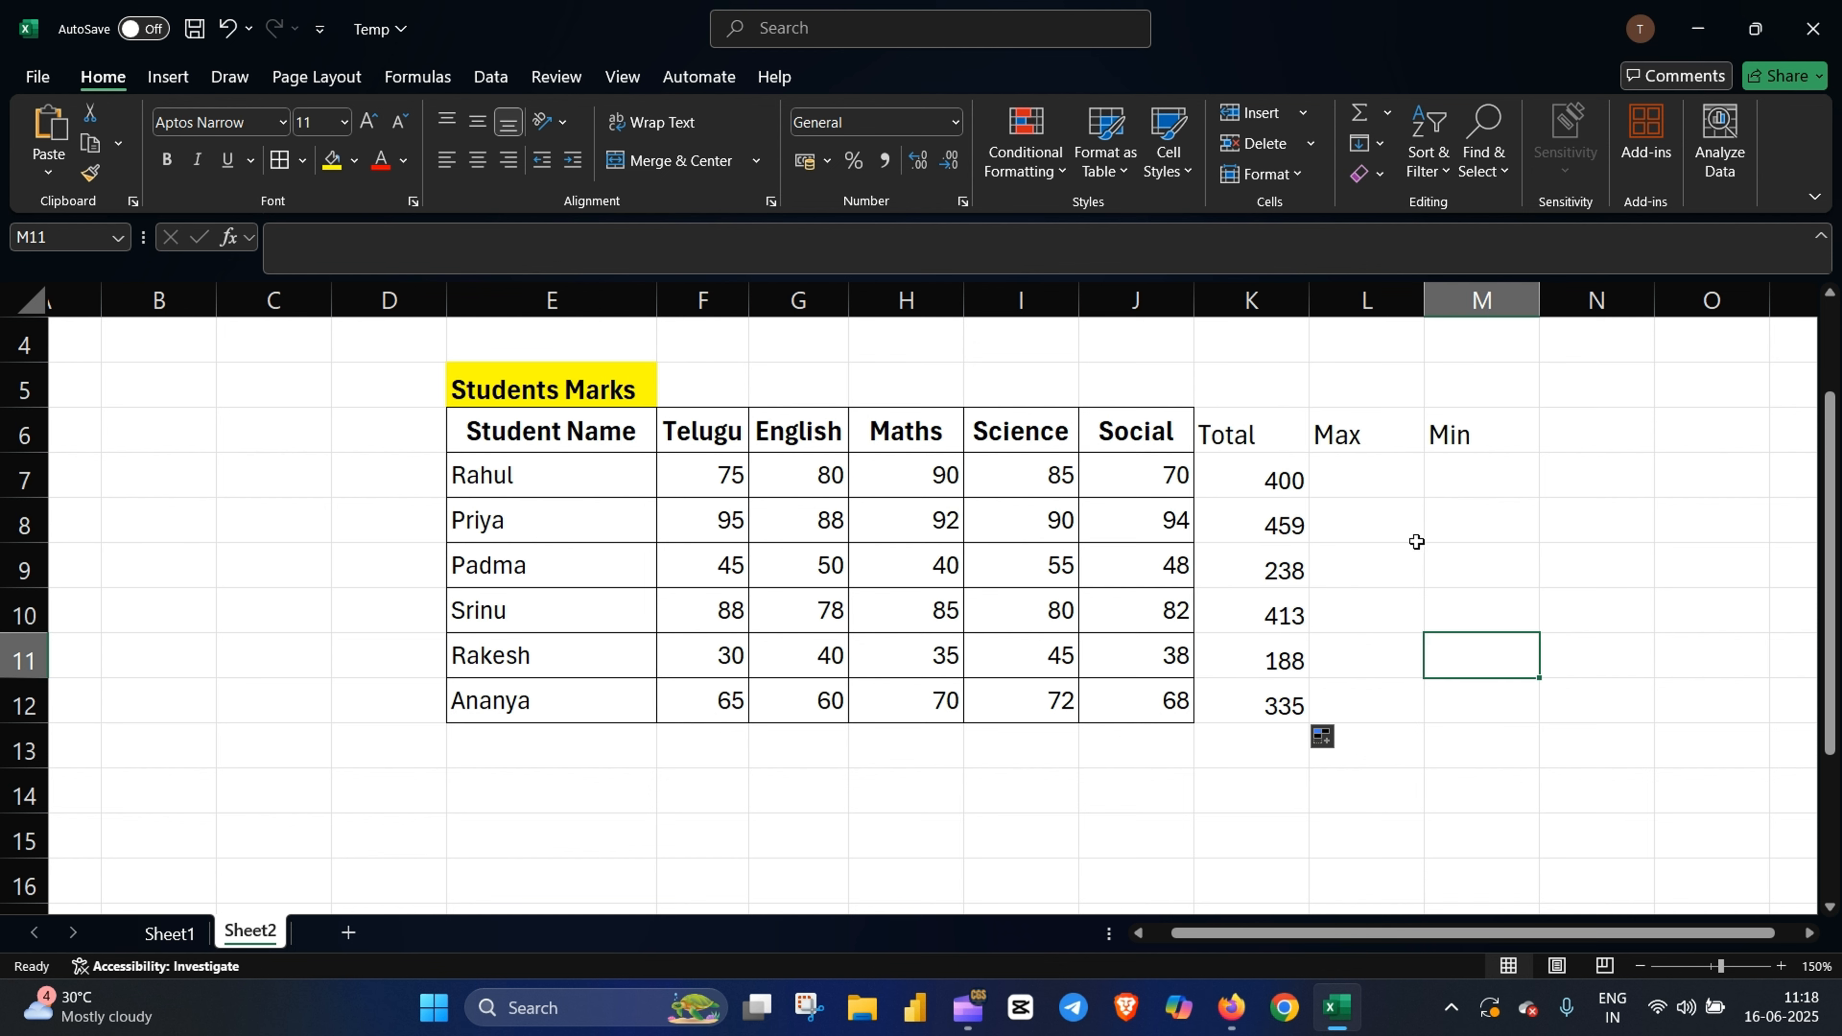
Step: Use AutoSum's Max function on F7:J7 to put the first student's highest mark in L7, and check it against the source marks
left_click_drag(725, 477, 1170, 481)
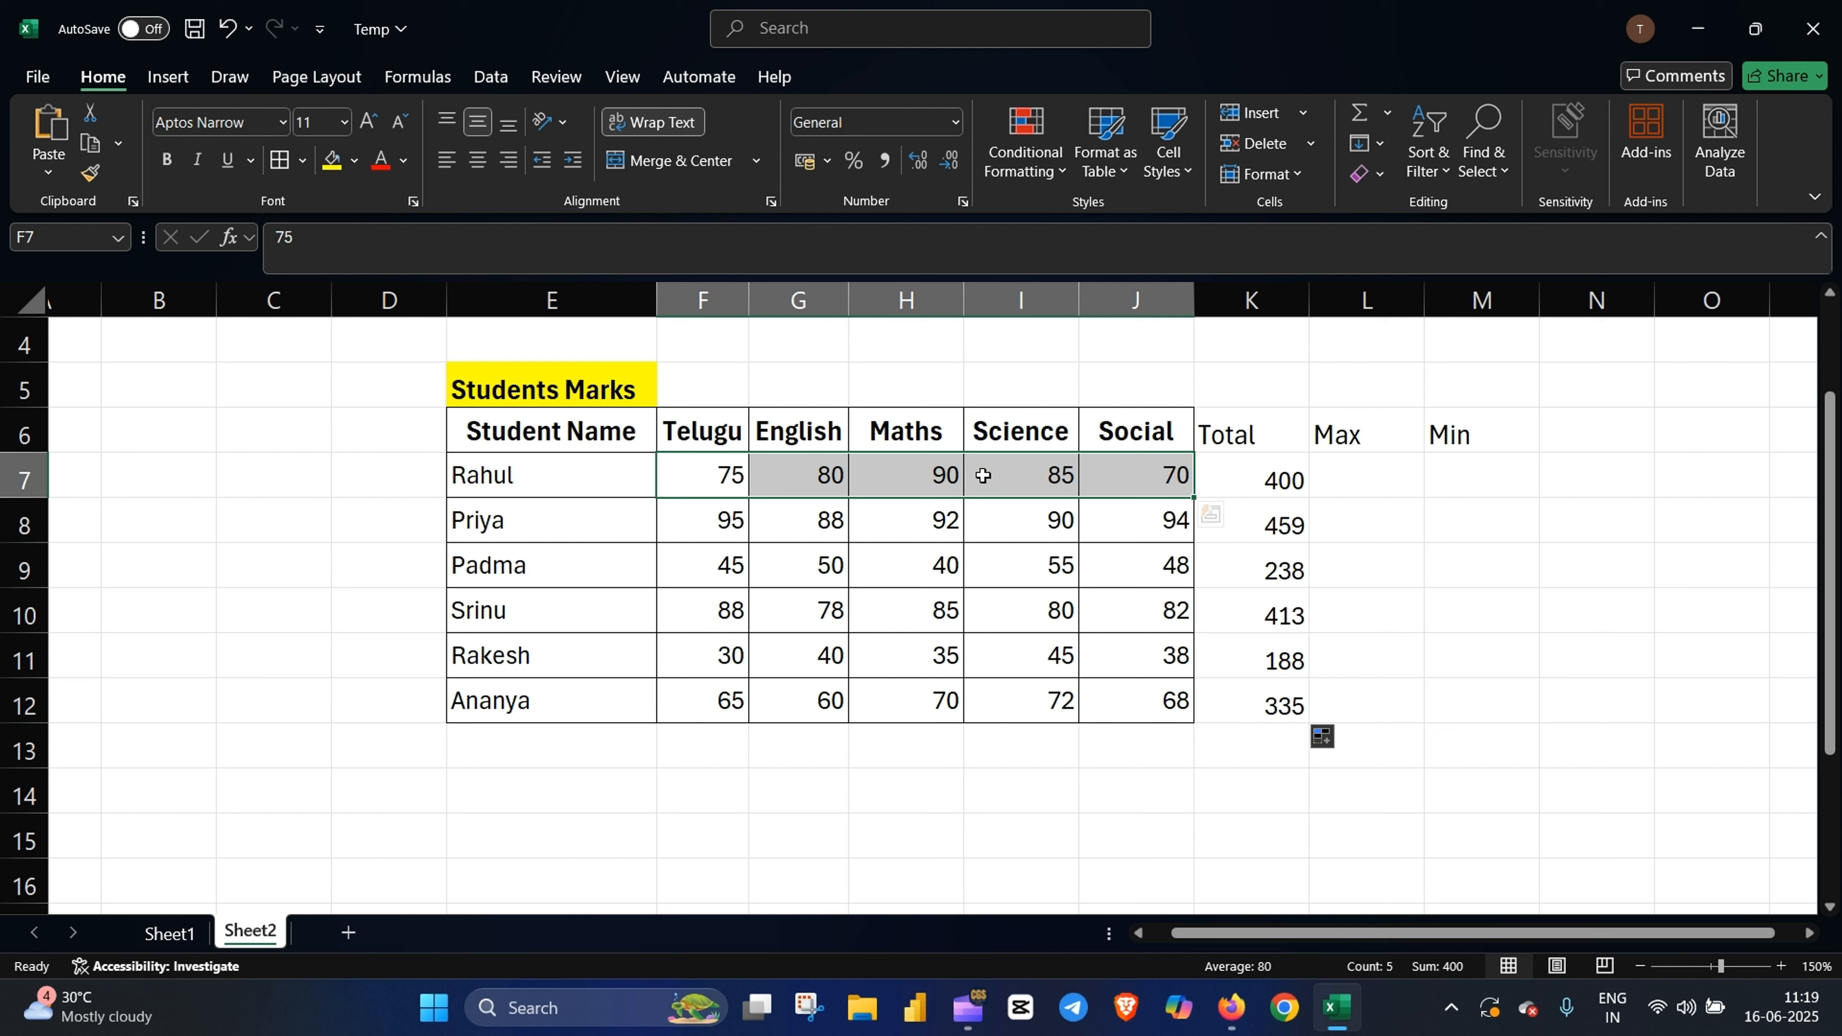
left_click(1388, 115)
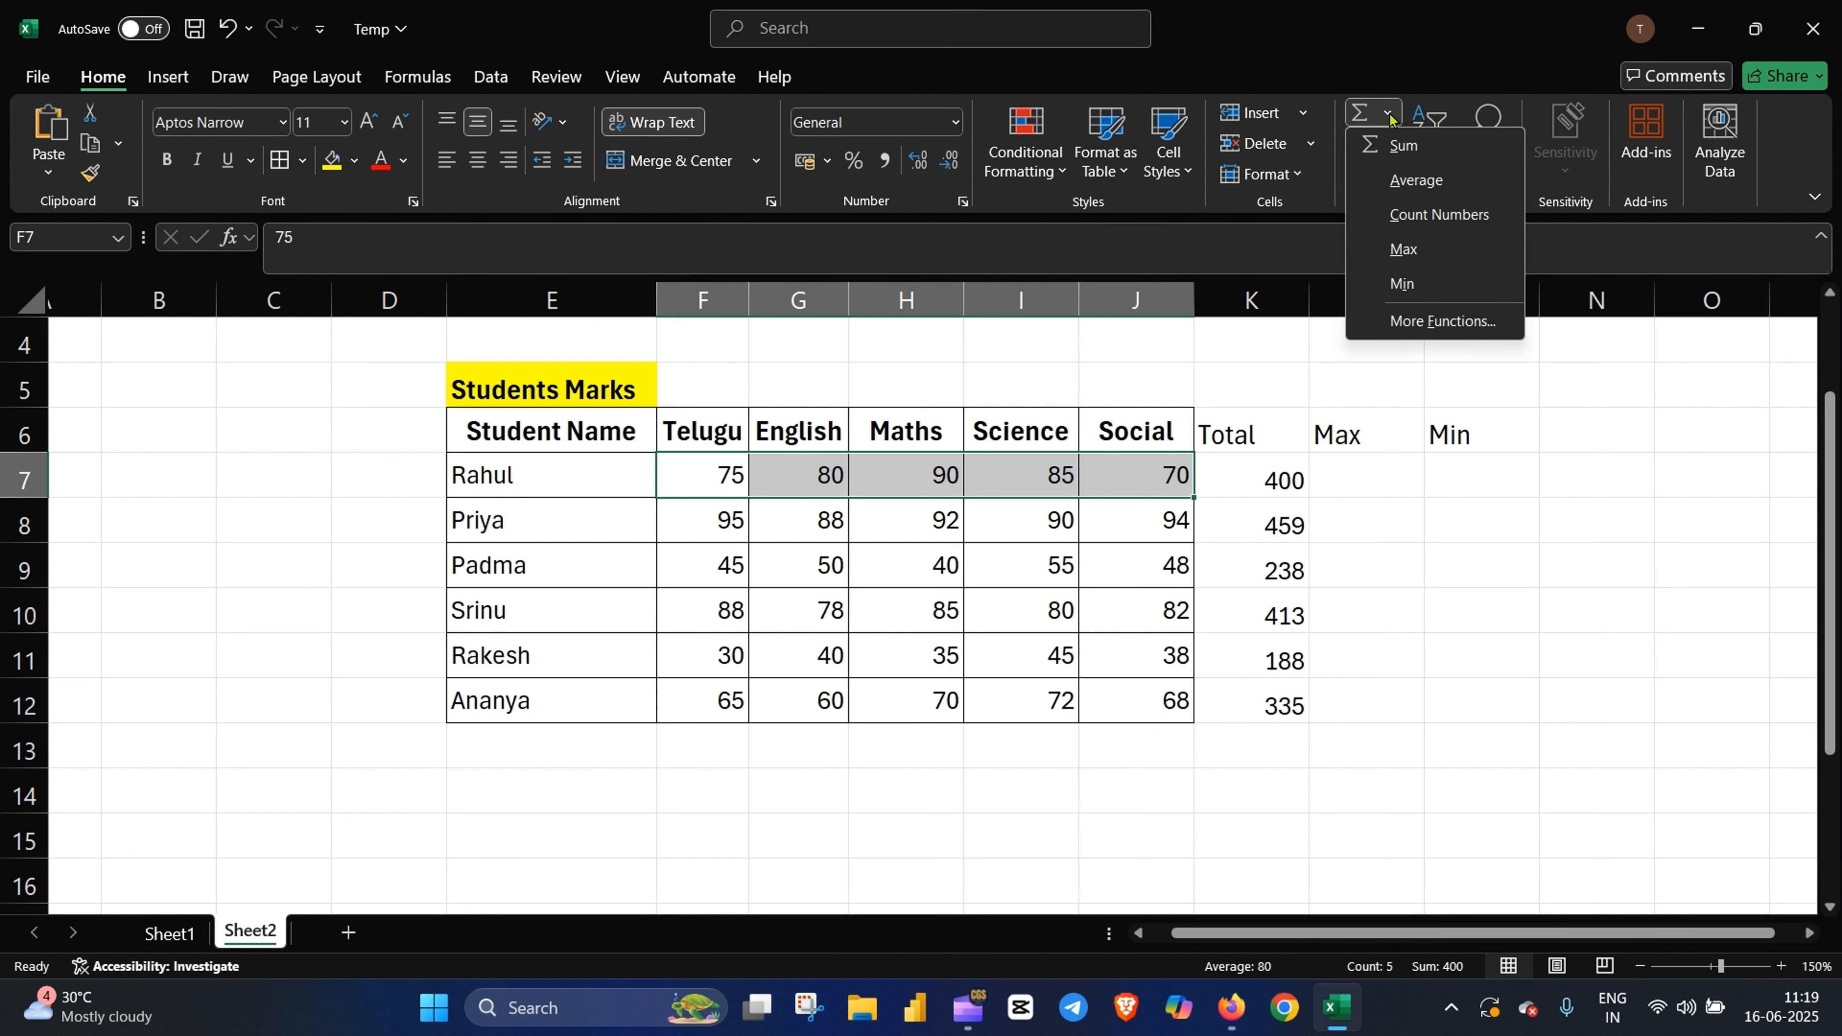
left_click(1405, 256)
left_click(1592, 574)
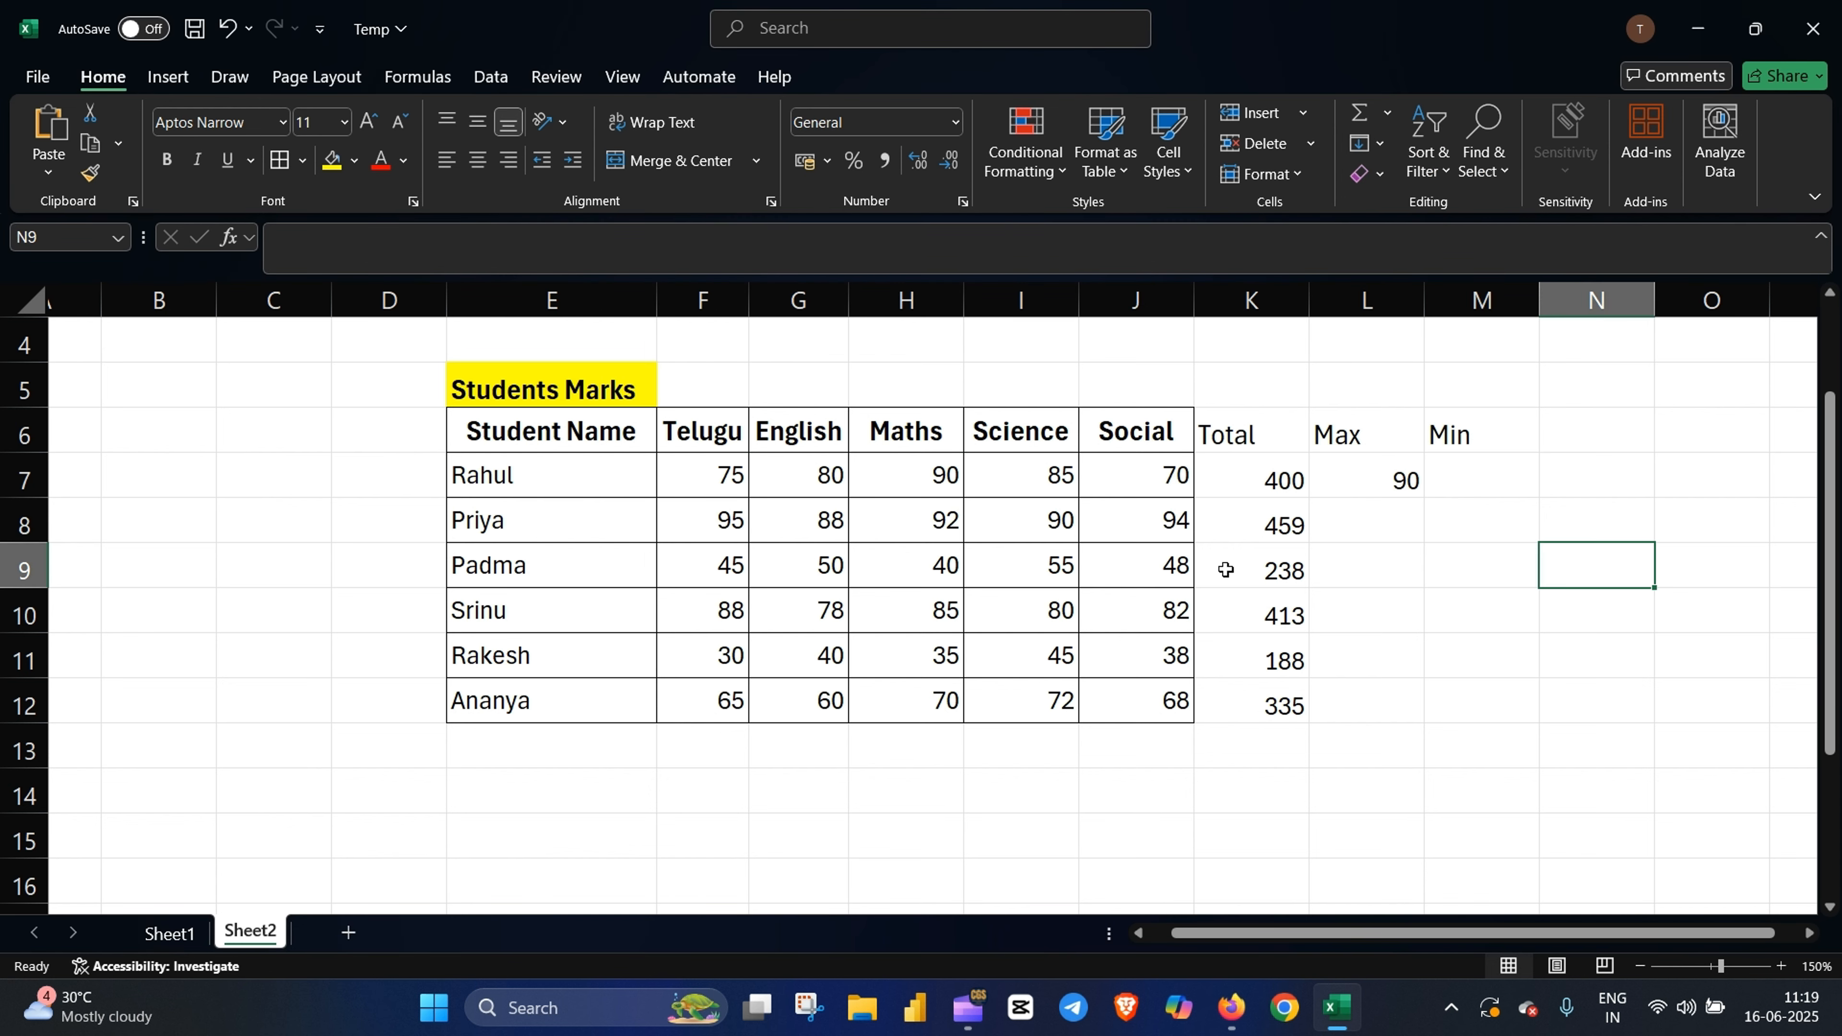
left_click_drag(727, 482, 1116, 482)
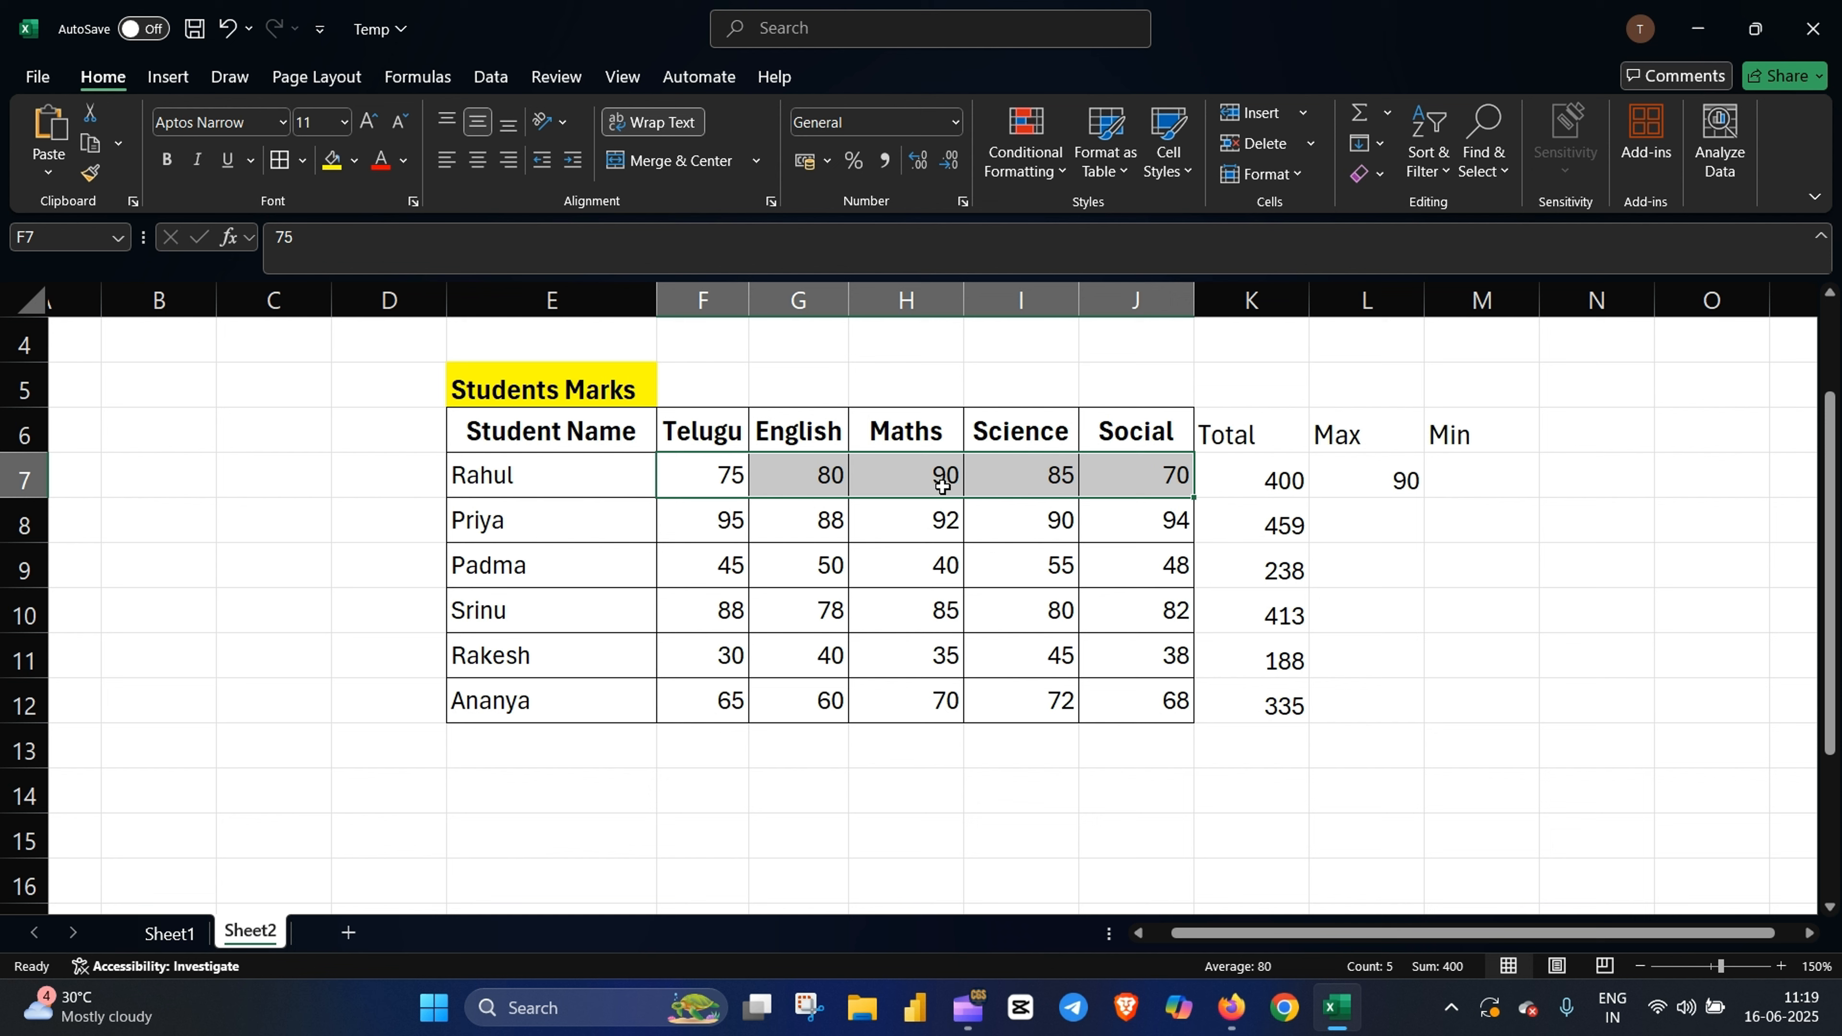
Step: Fill the MAX formula from L7 down to L12 for the remaining students, and review the filled cells
left_click(1389, 482)
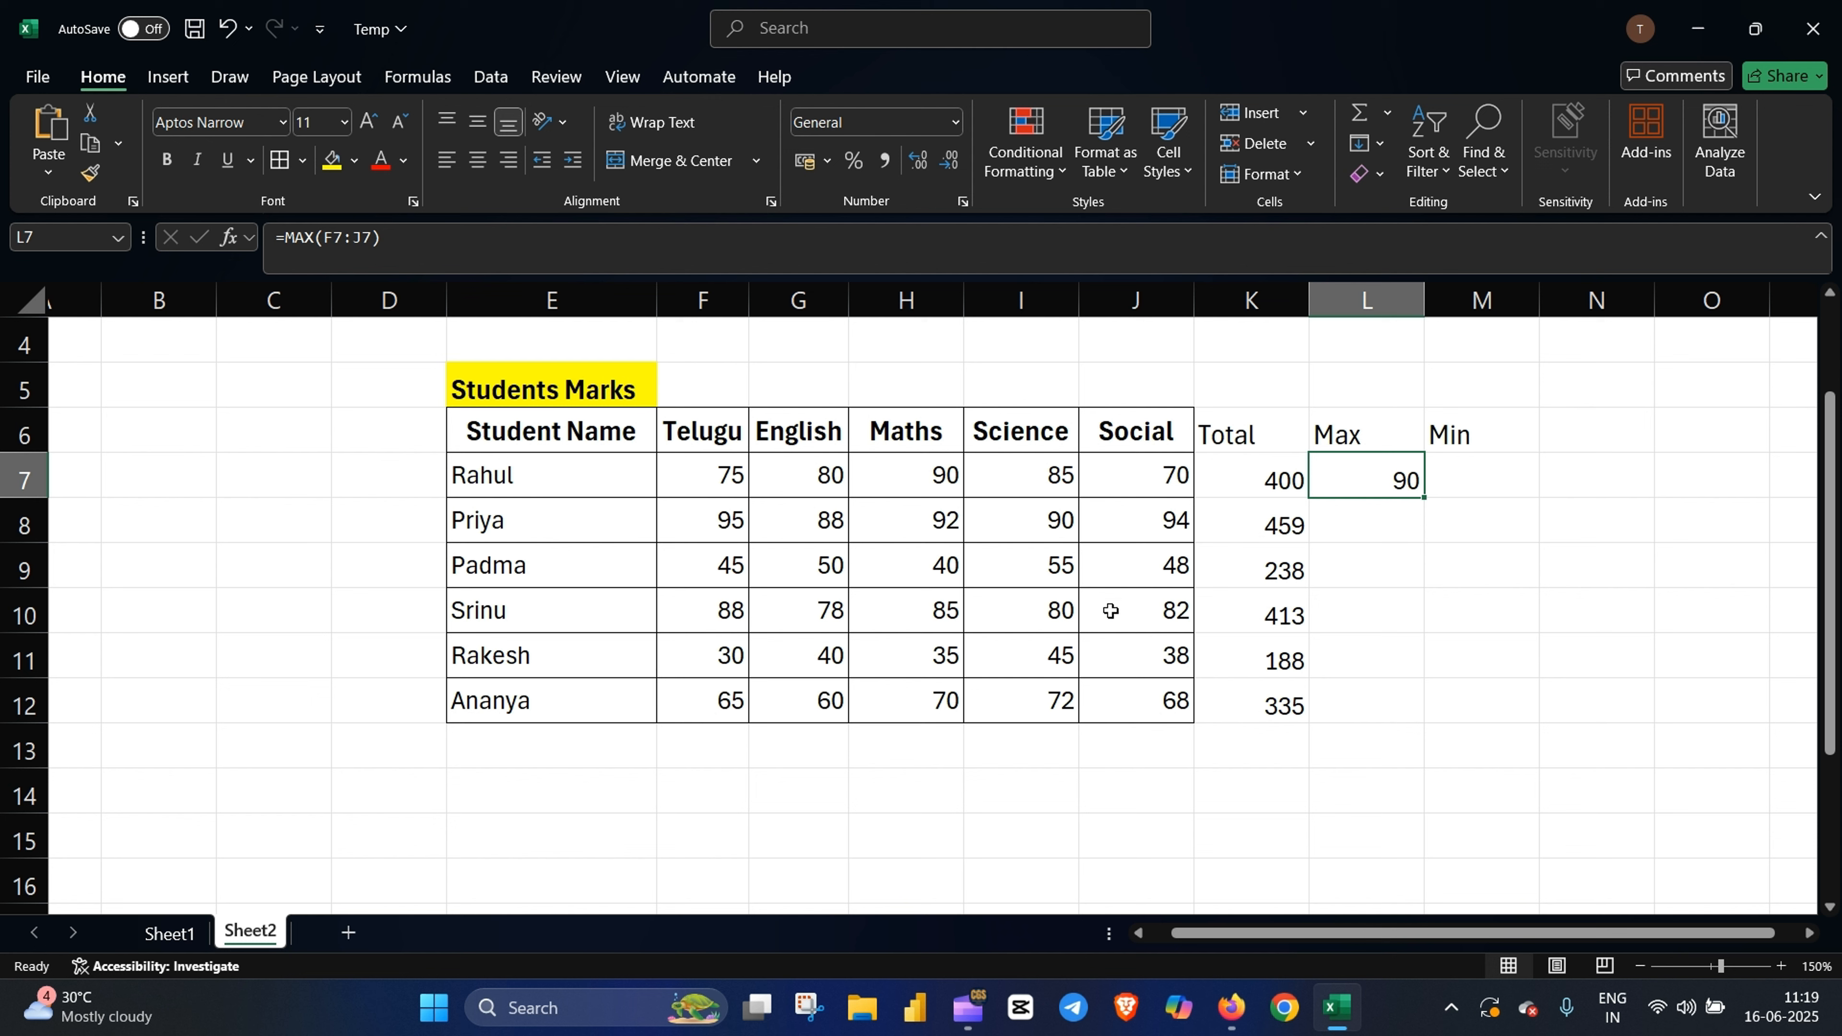
double_click(1426, 497)
left_click(1595, 664)
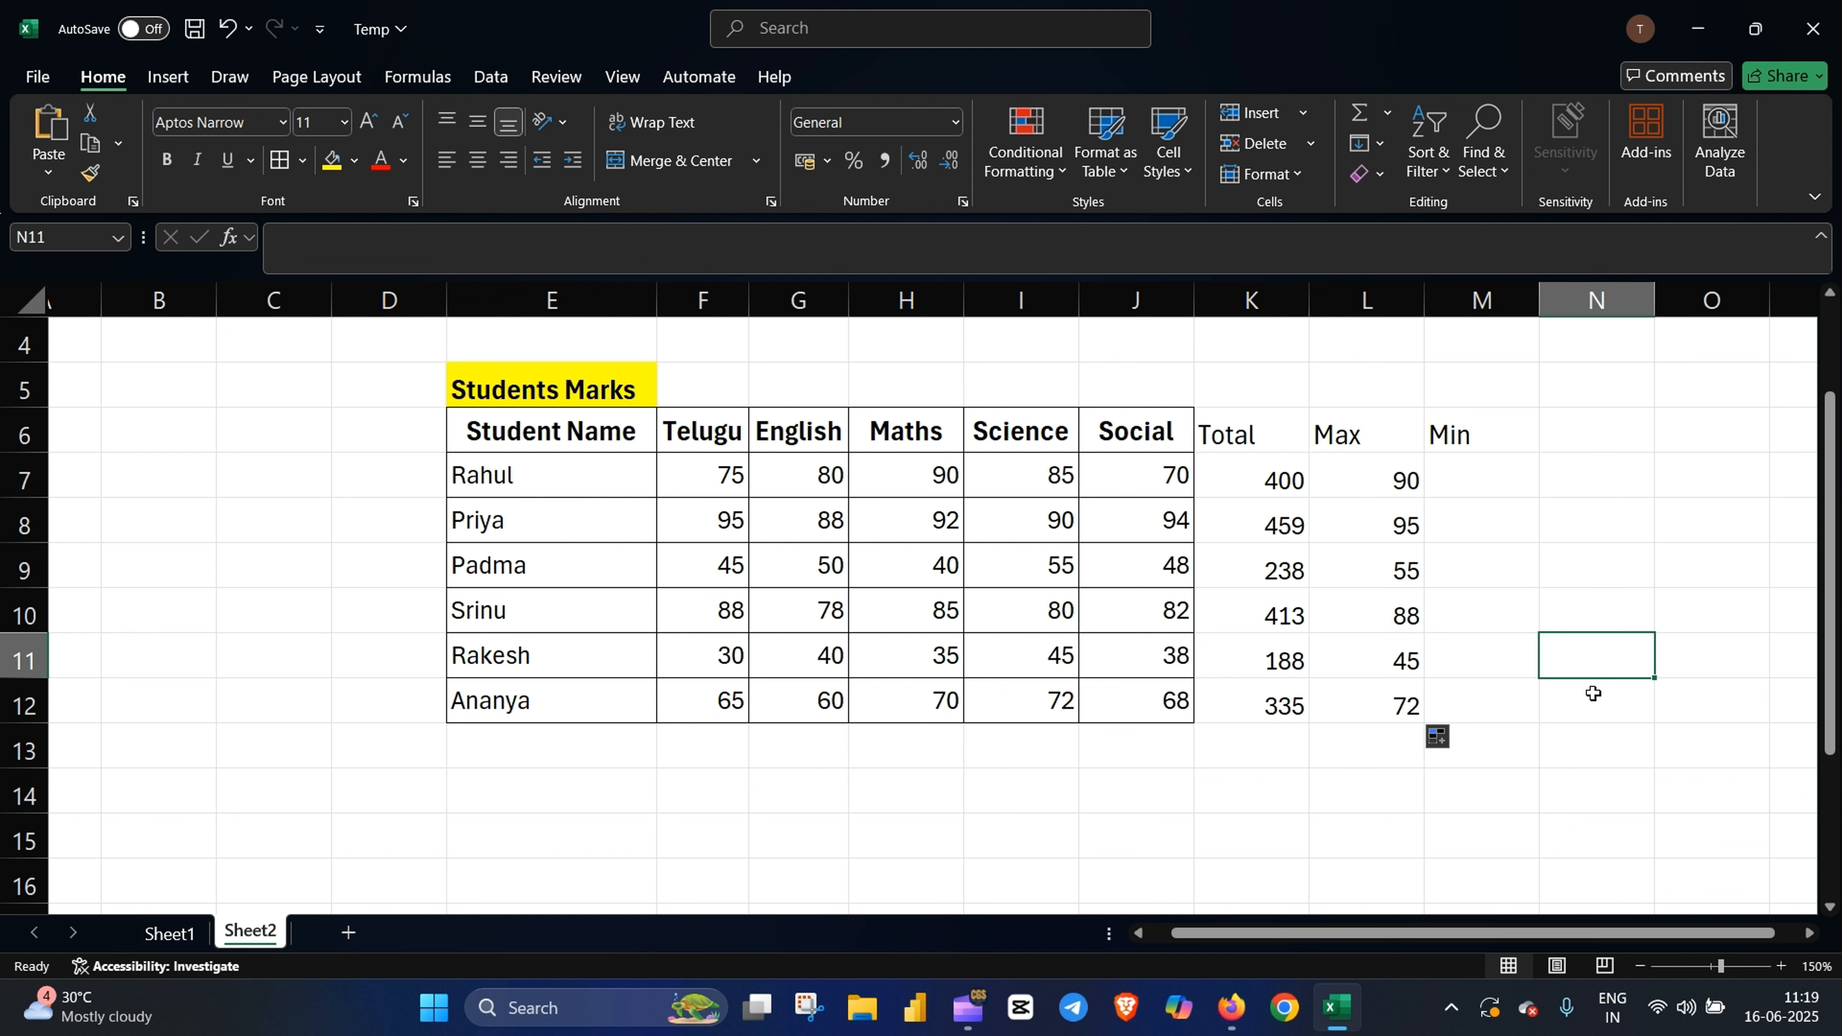
left_click_drag(1399, 493, 1406, 707)
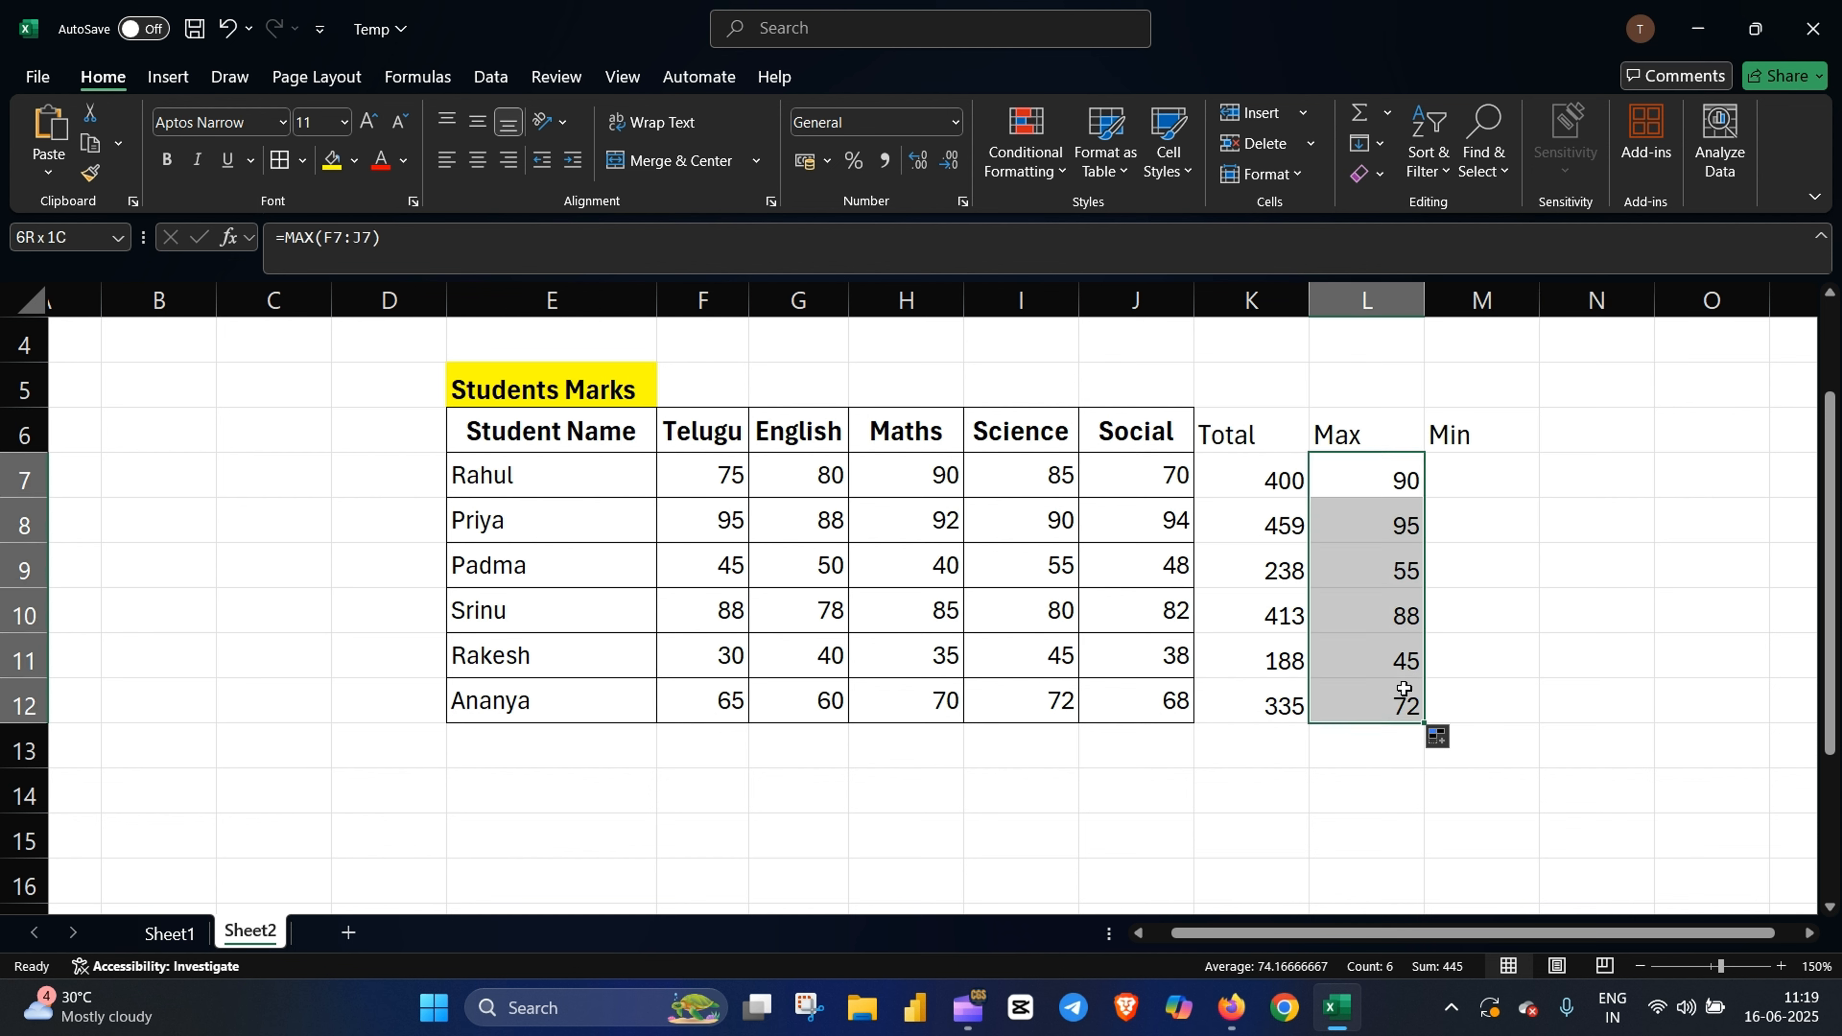
left_click(1581, 653)
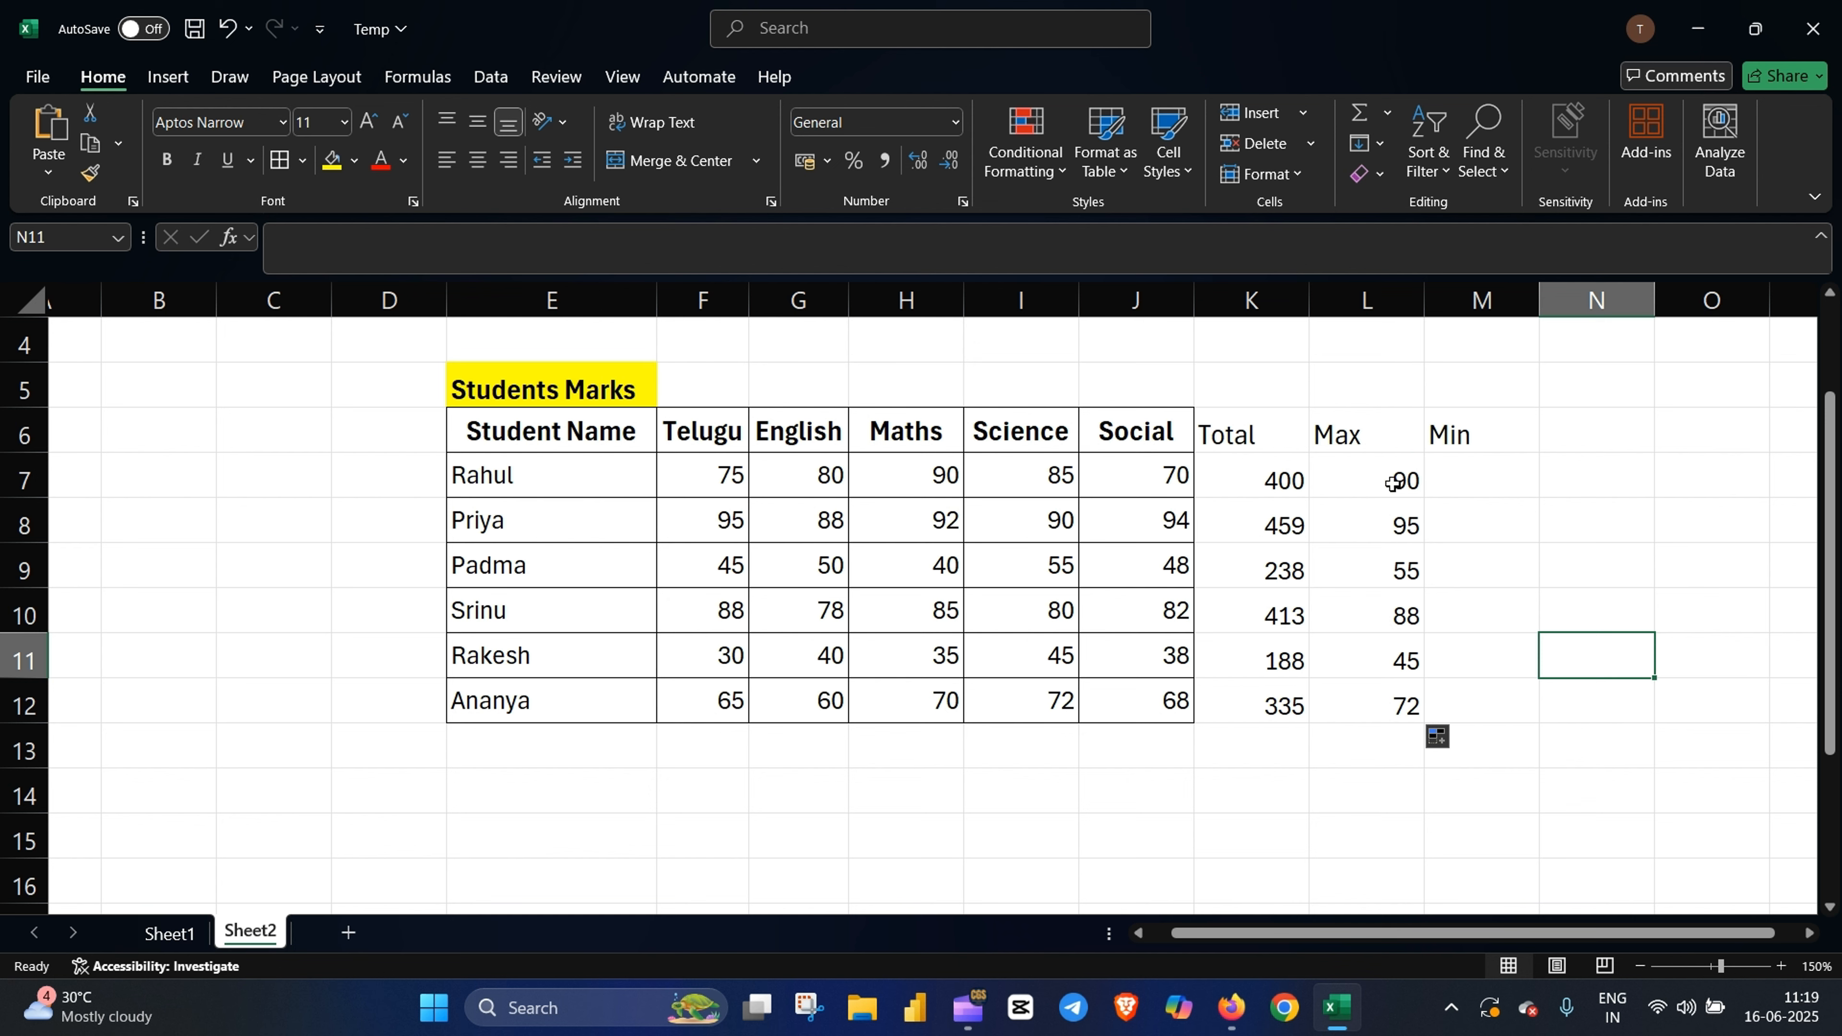
left_click_drag(1403, 480, 1388, 686)
left_click(1648, 617)
Step: Use AutoSum's Min function on F7:J7 to put the first student's lowest mark in M7, and check it against the source marks
left_click(1478, 485)
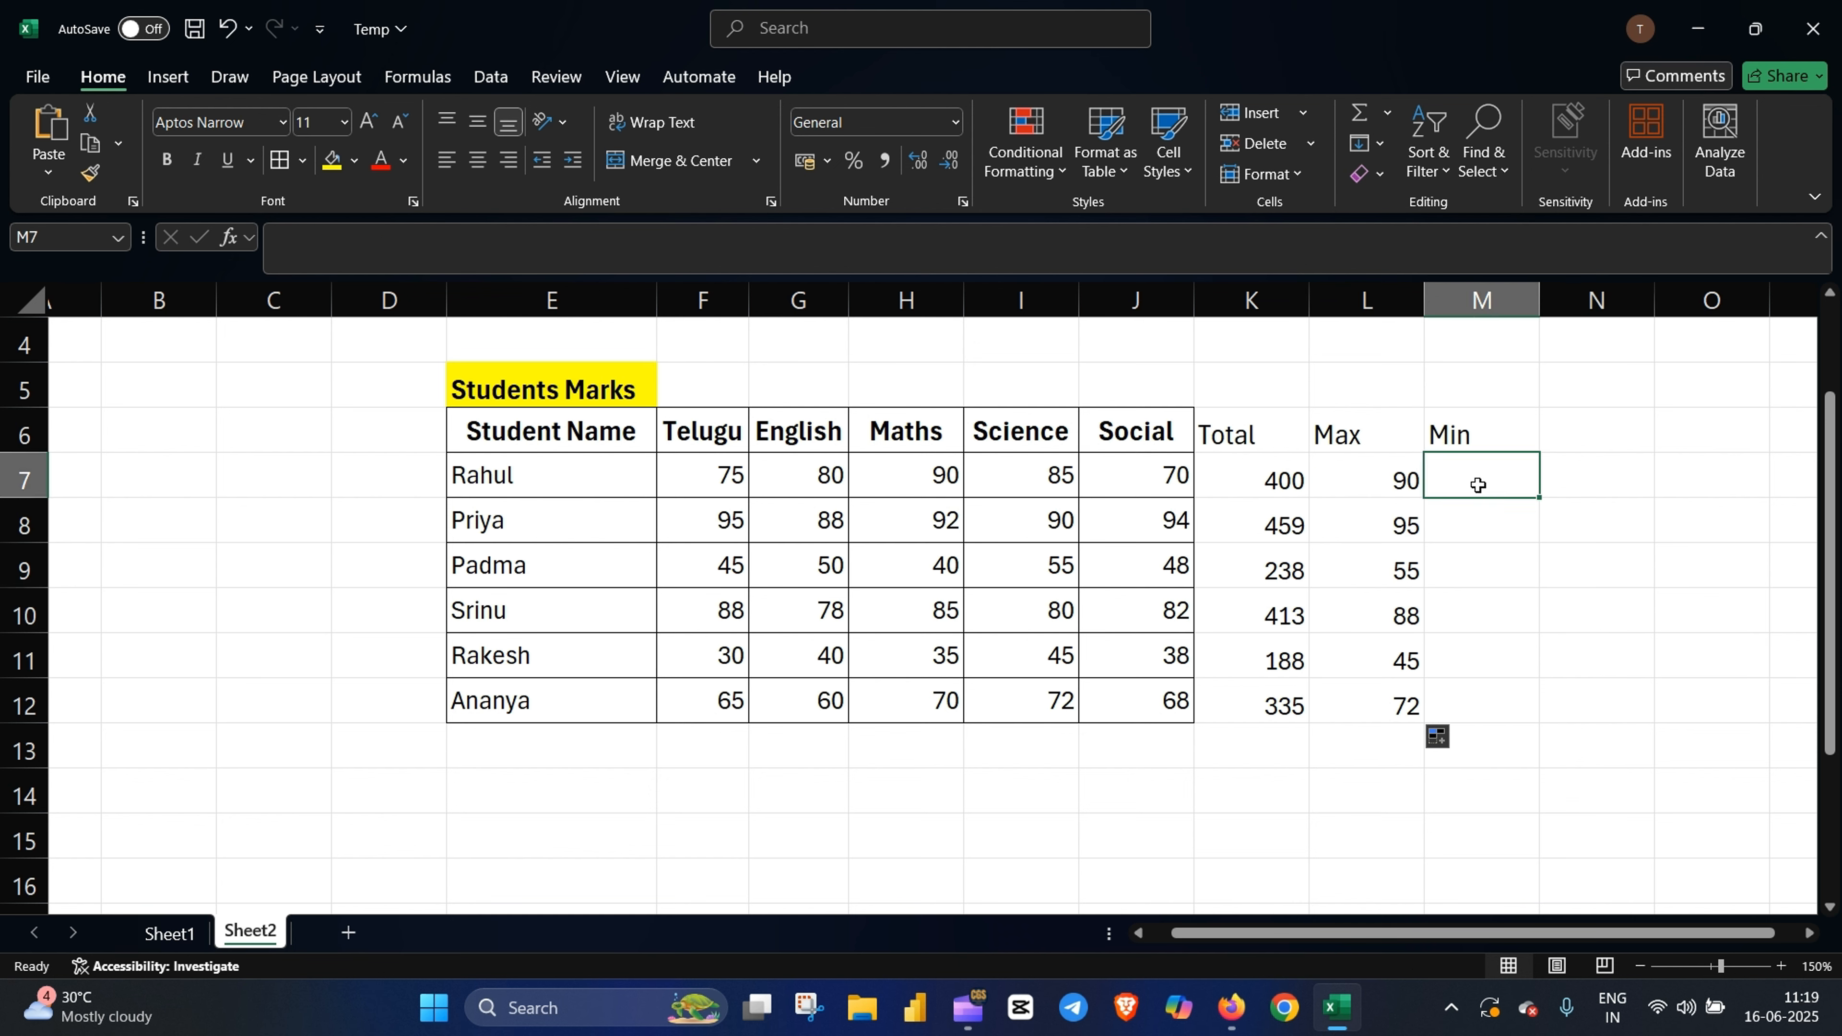
left_click_drag(703, 481, 1068, 484)
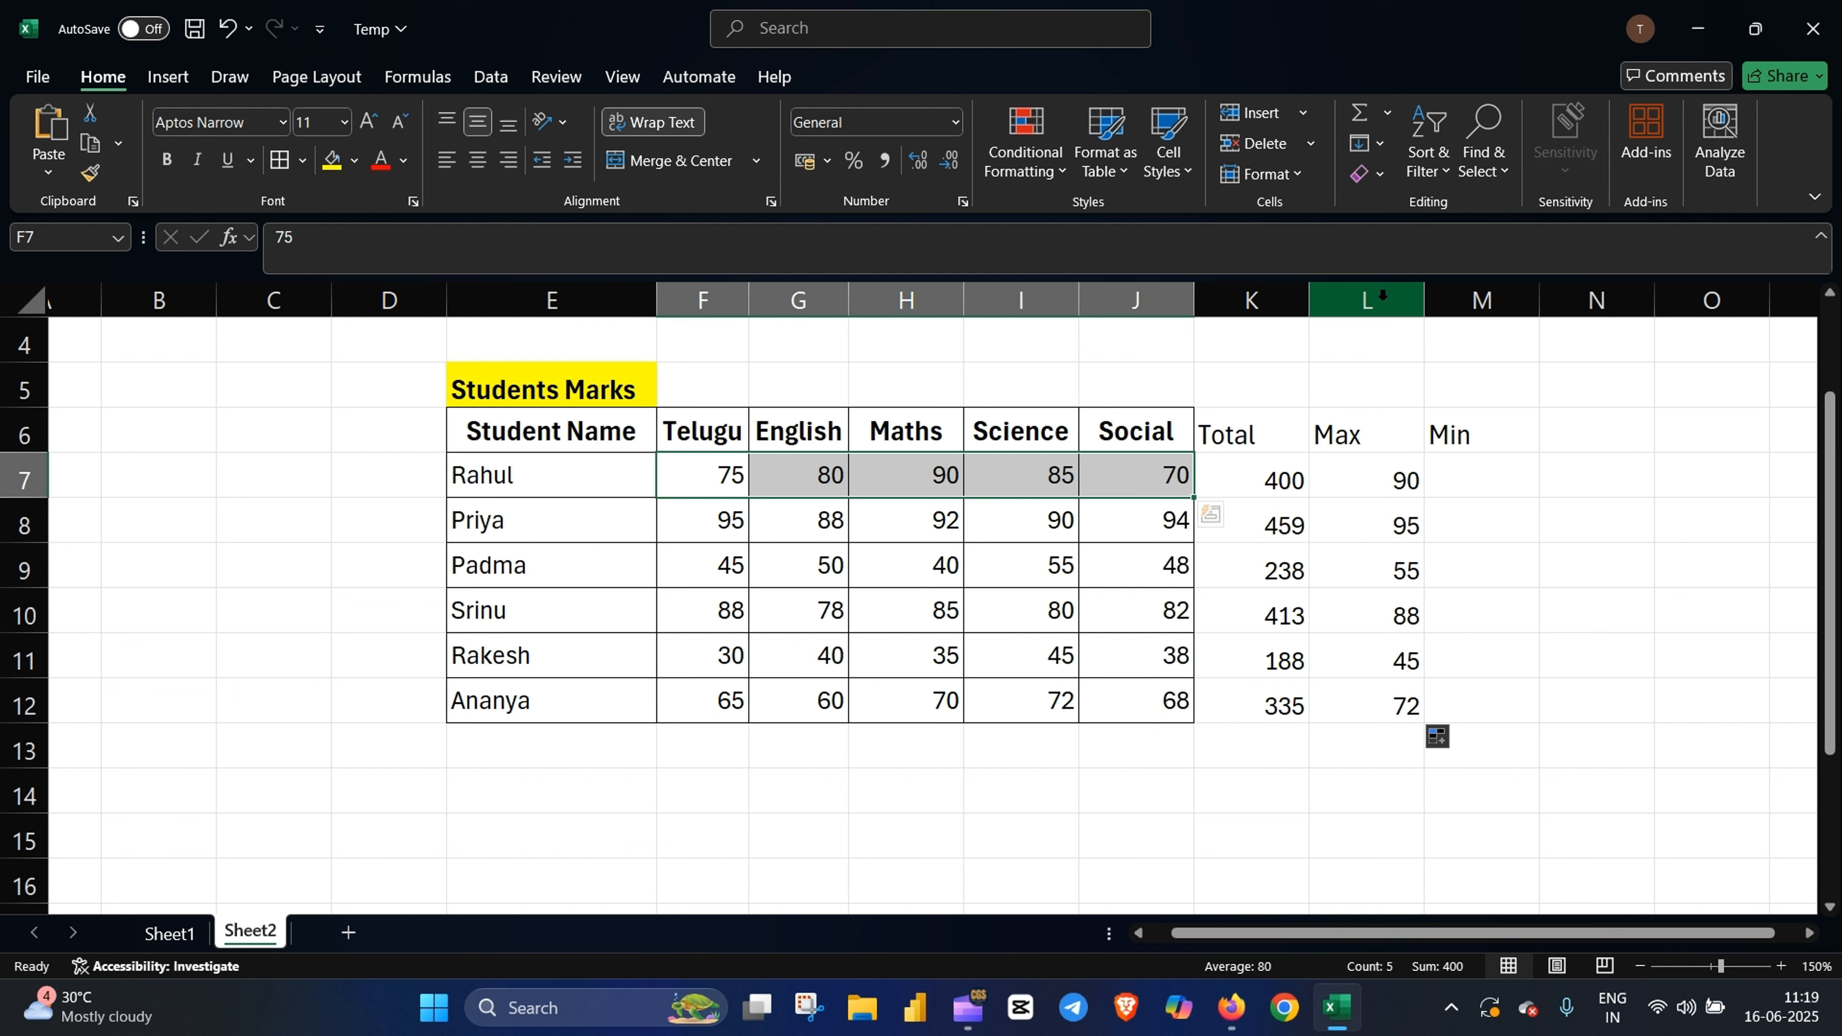
left_click(1387, 114)
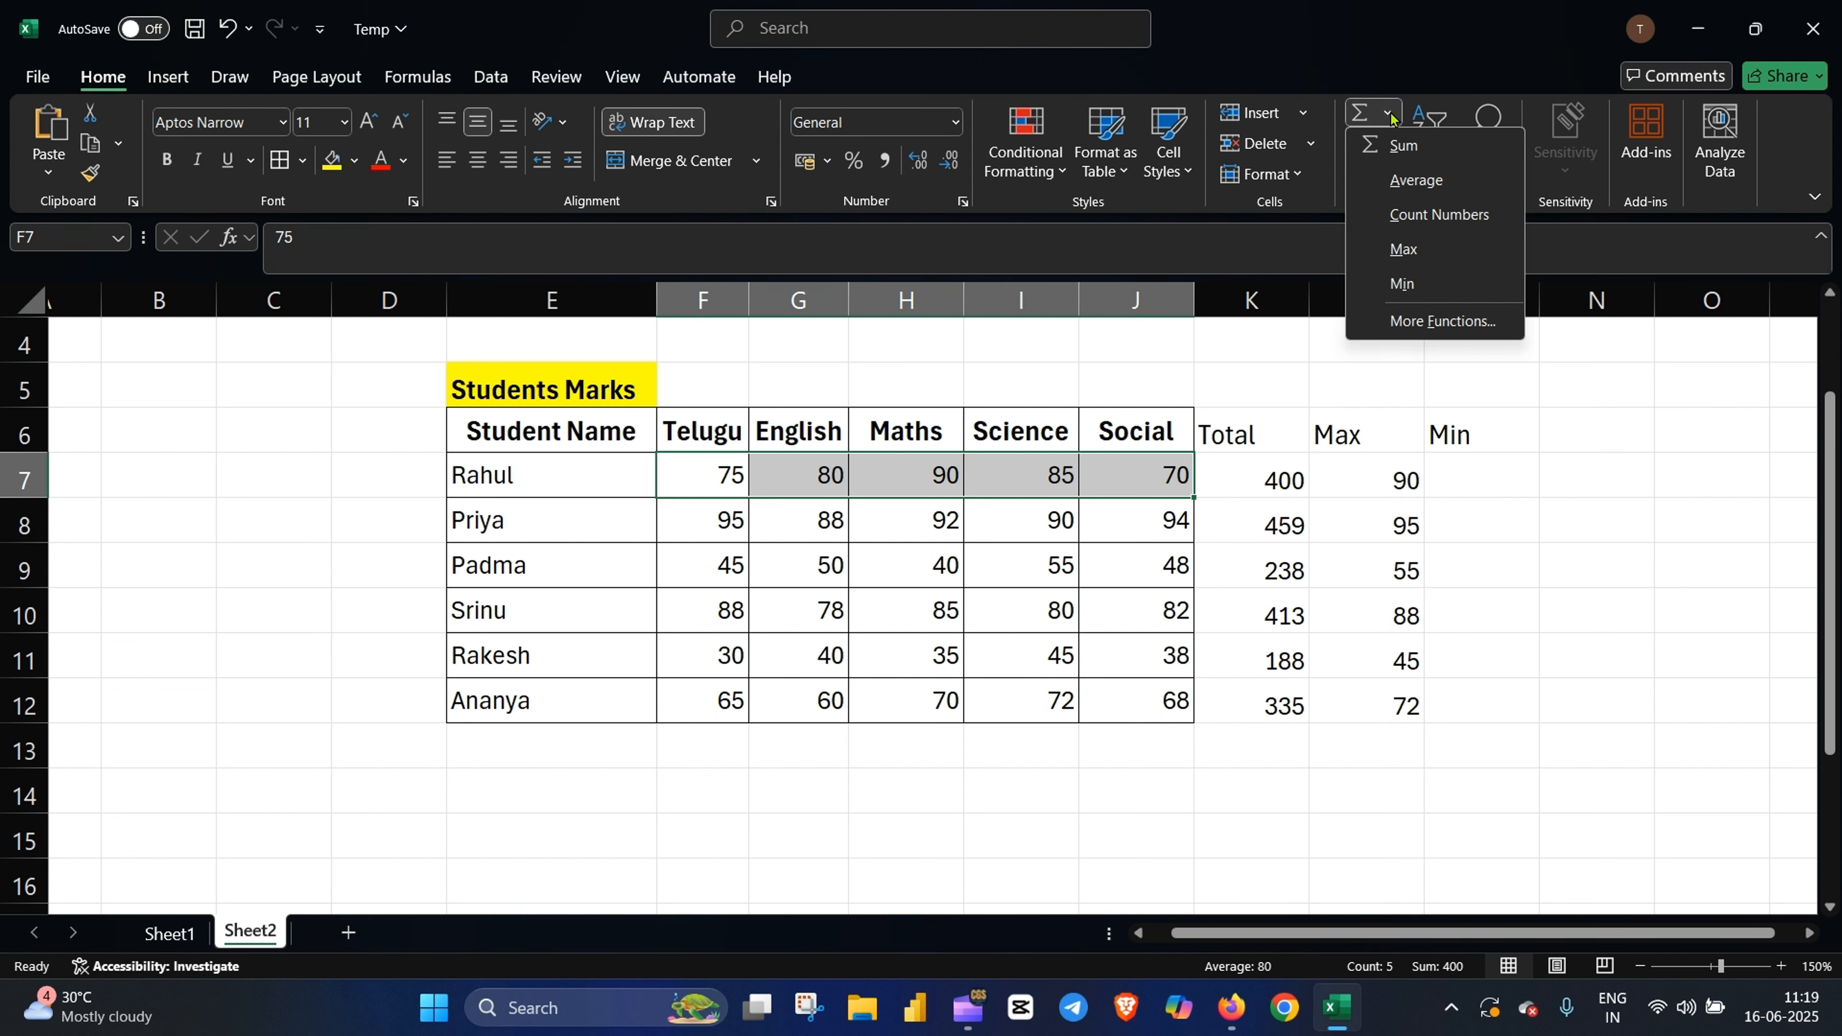
left_click(1401, 284)
left_click(1677, 584)
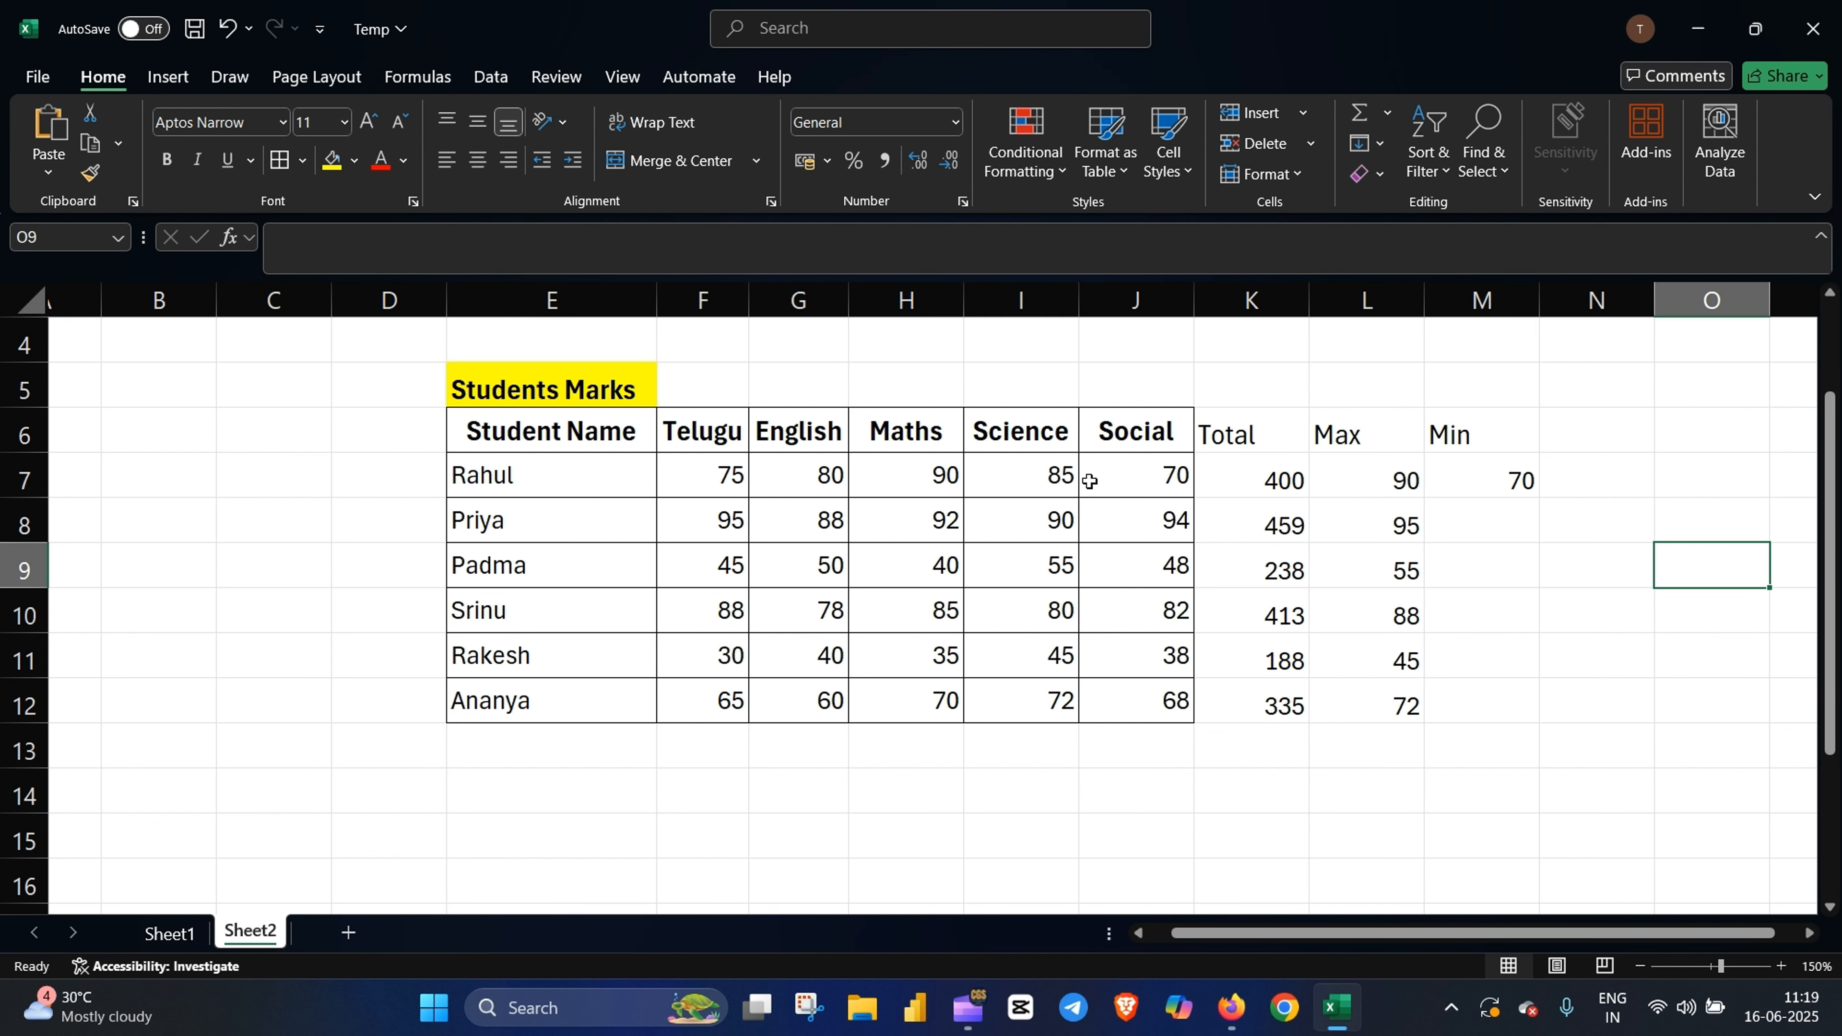
left_click(1142, 473)
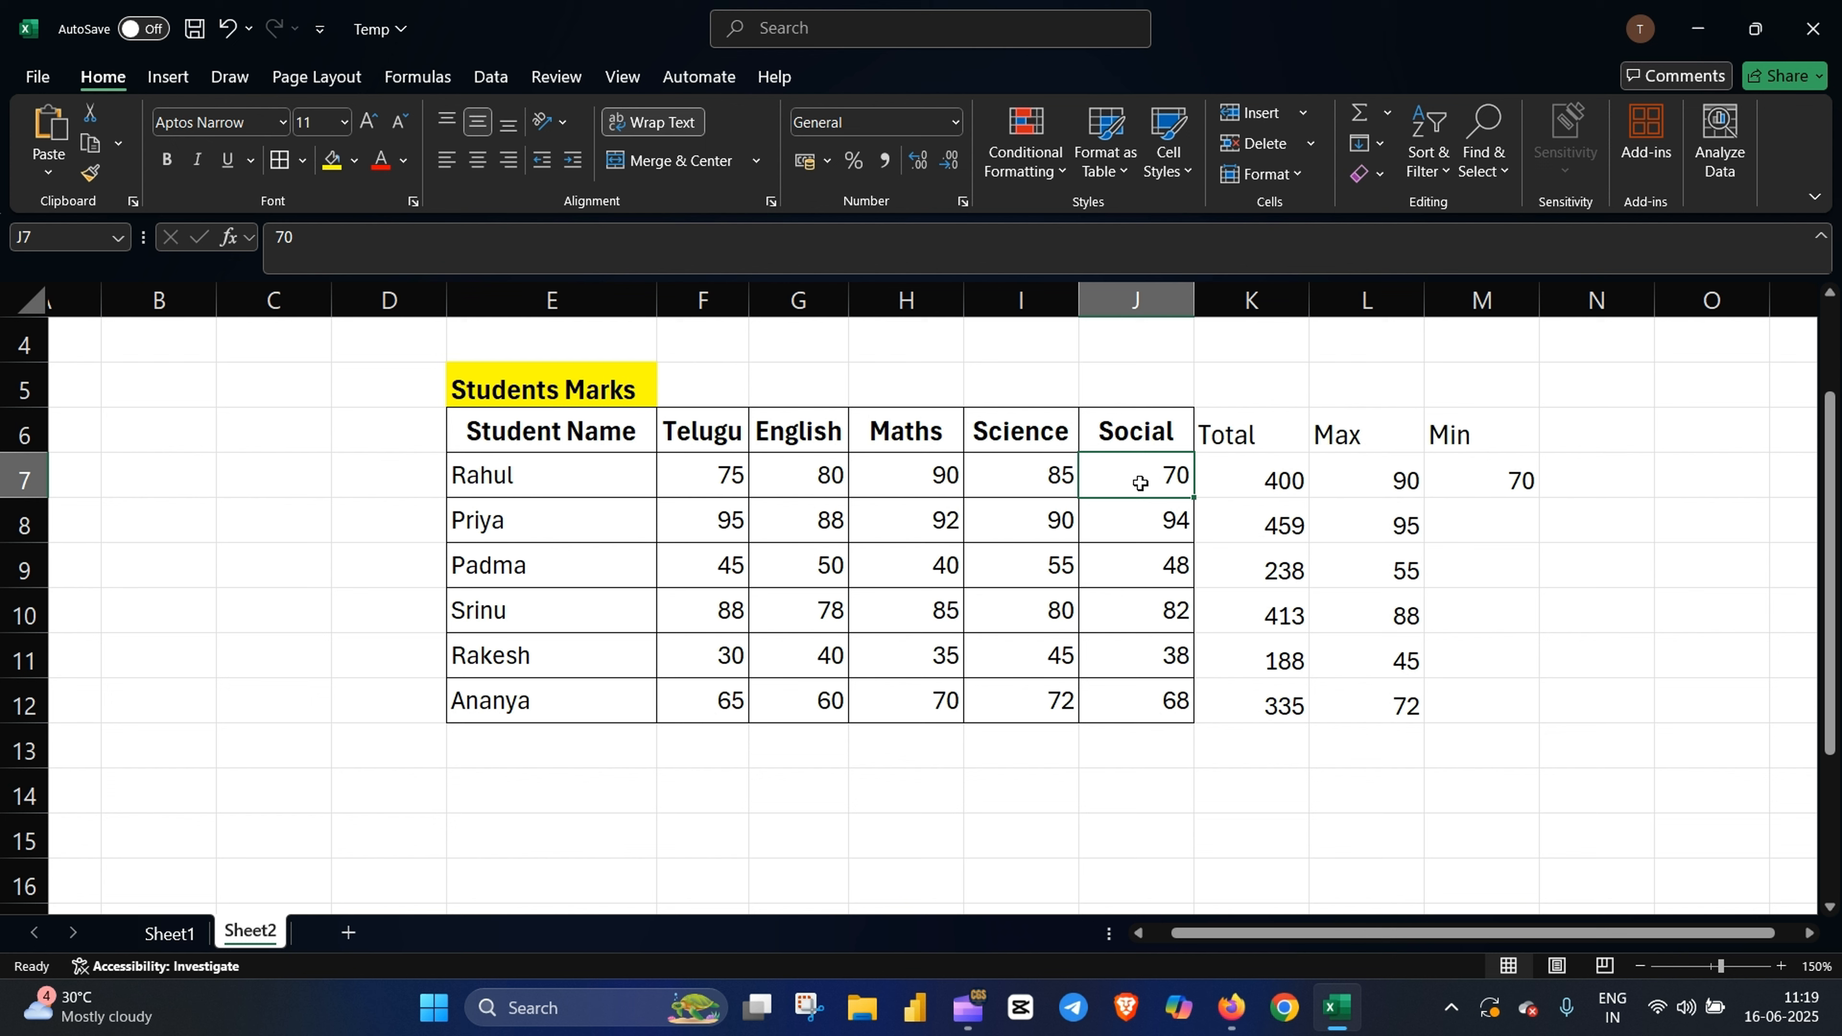
left_click_drag(711, 481, 1179, 482)
Step: Fill the MIN formula from M7 down to M12, and review the Total, Max and Min results against the students' marks
left_click(1576, 498)
key("Left")
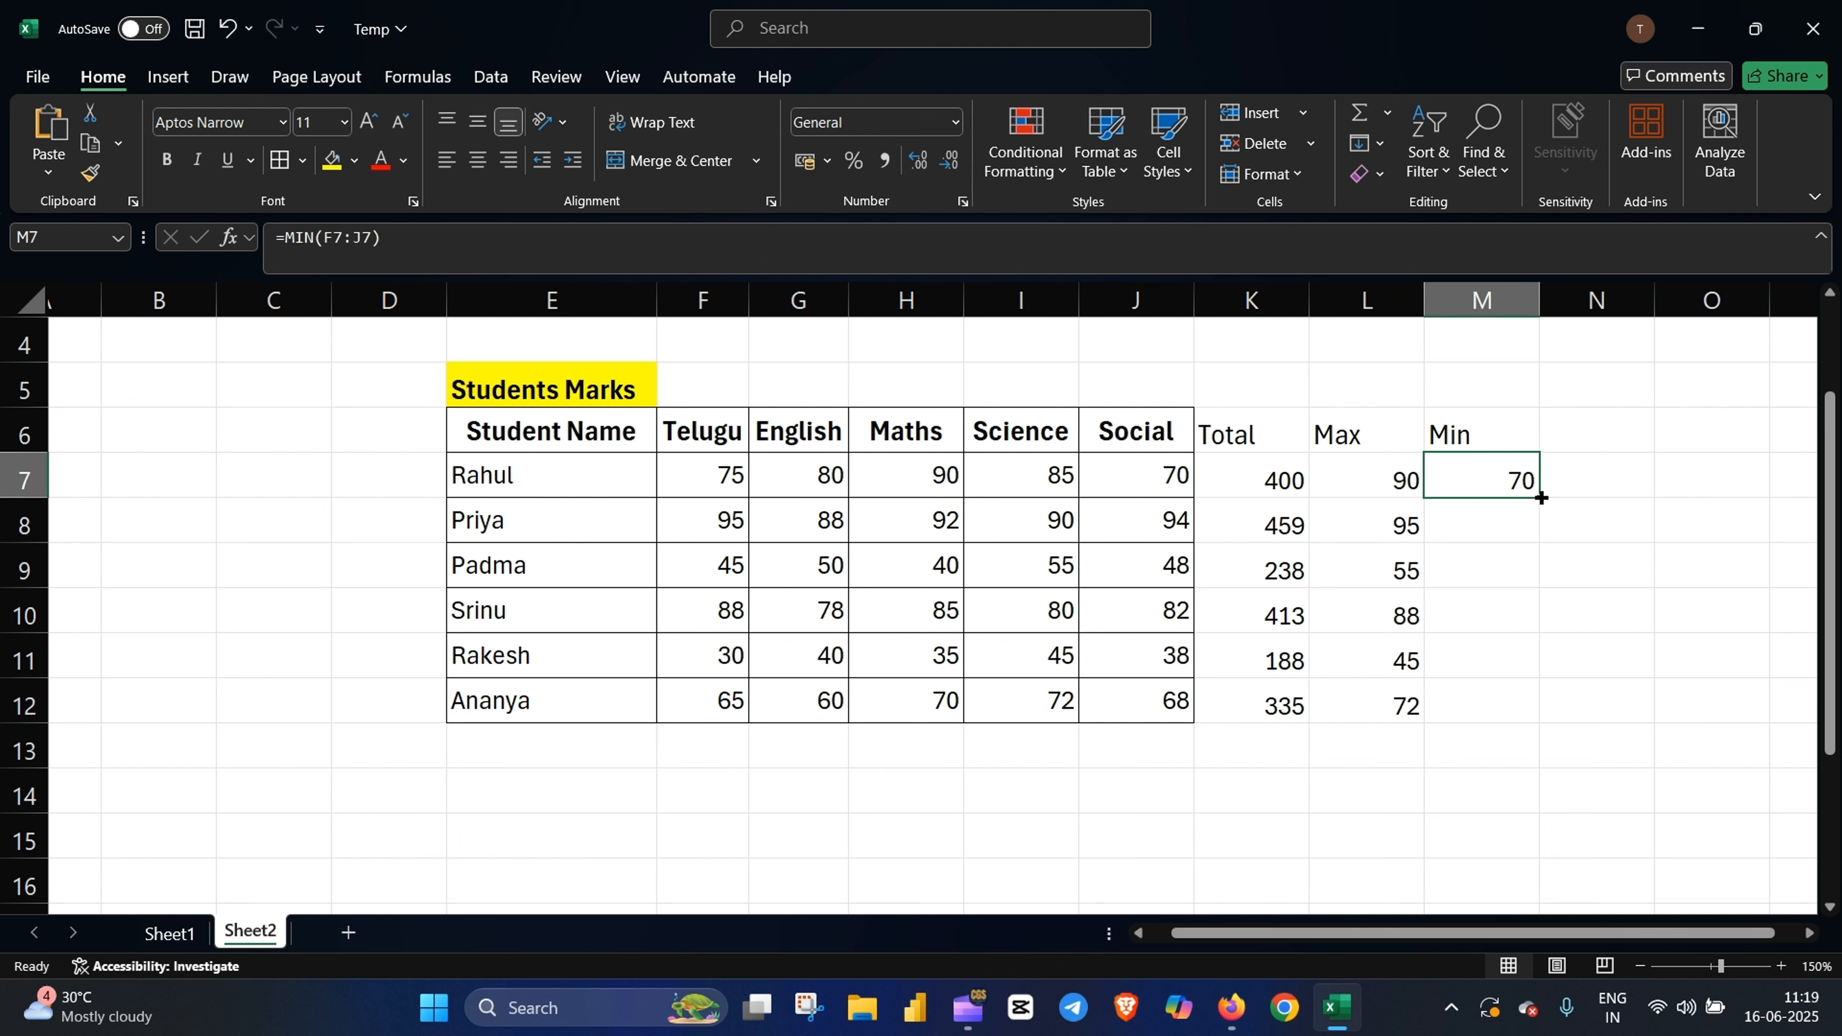
double_click(1540, 498)
left_click(1665, 621)
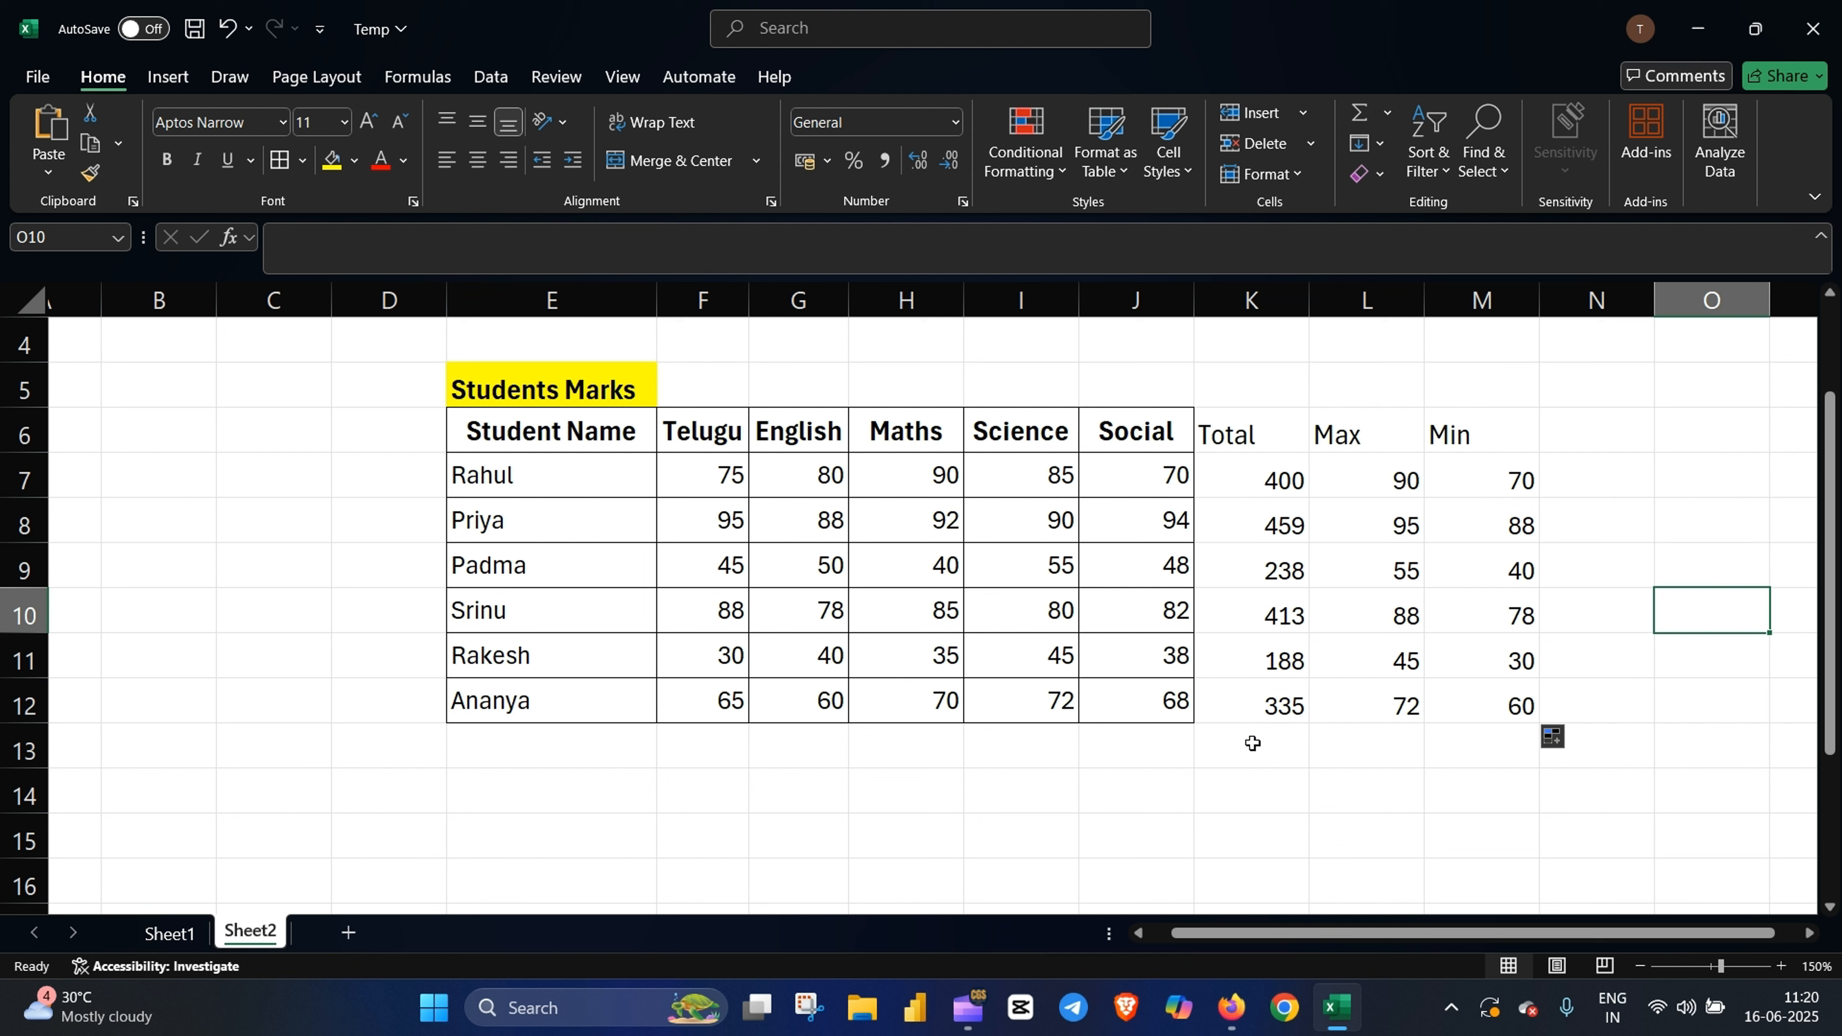
left_click_drag(494, 712, 1161, 703)
left_click_drag(523, 655, 1146, 656)
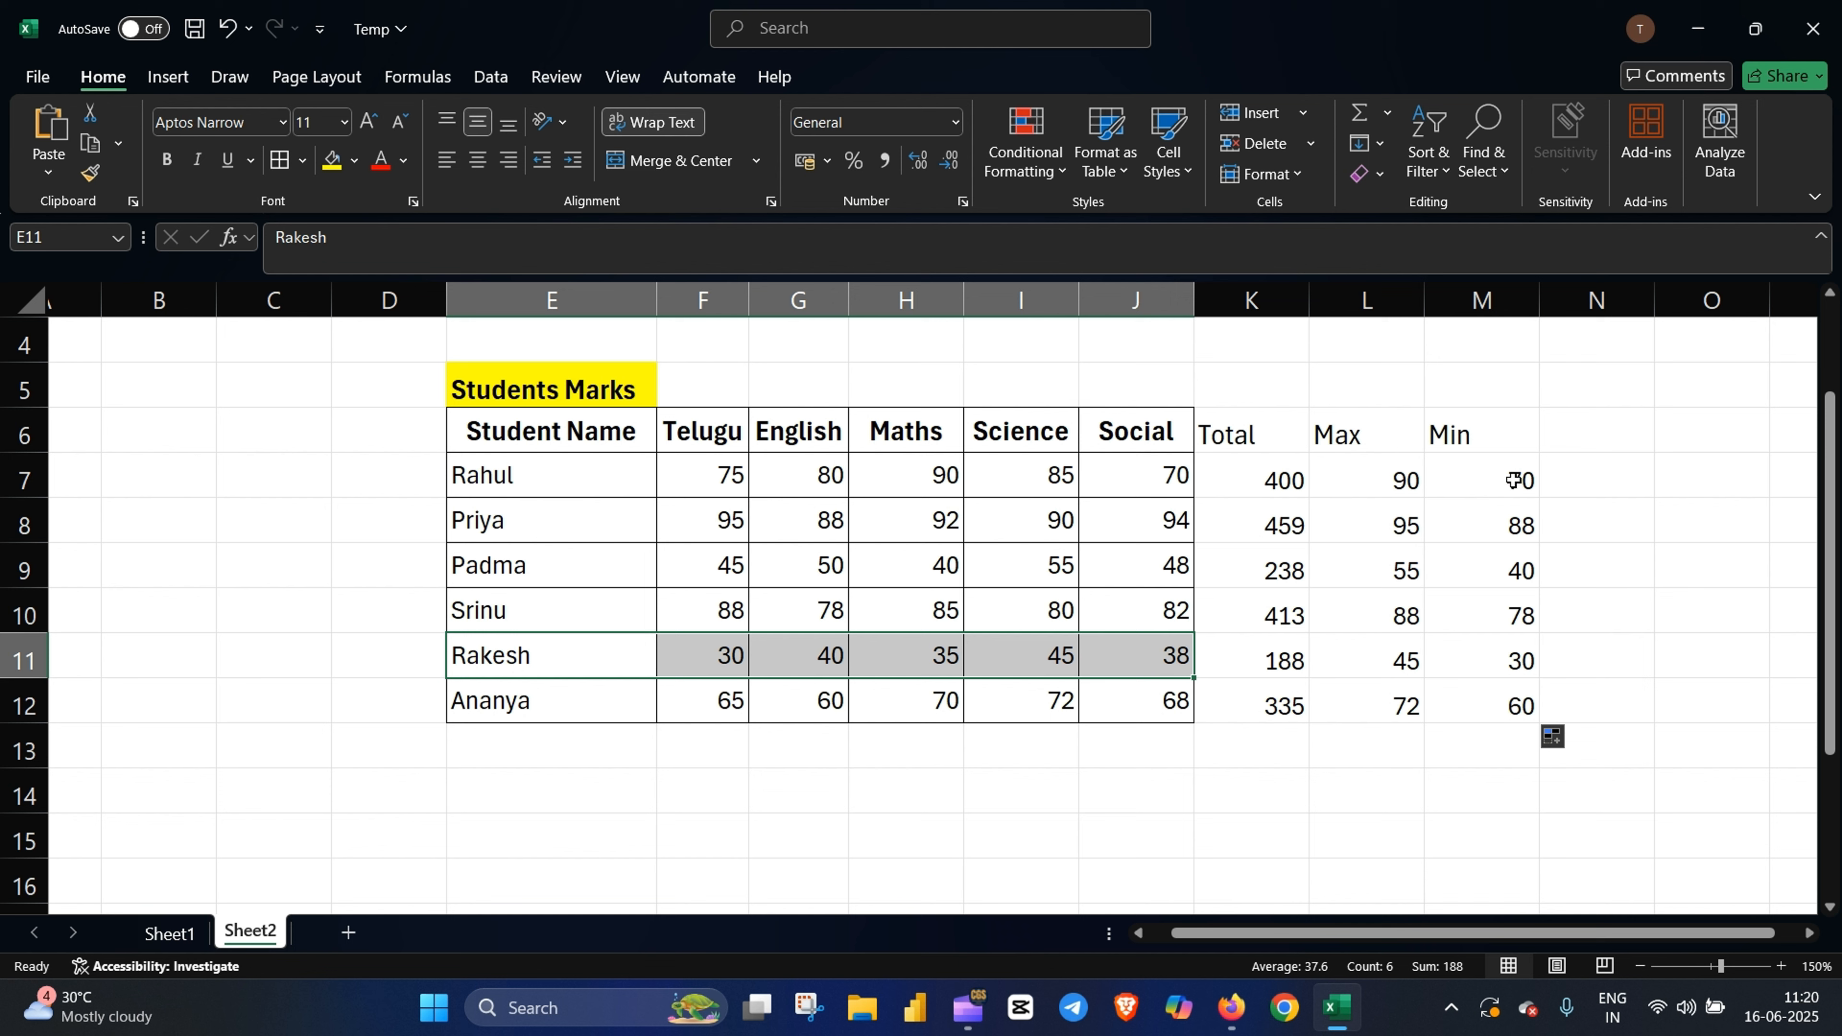
left_click(1668, 660)
left_click_drag(1250, 430, 1510, 698)
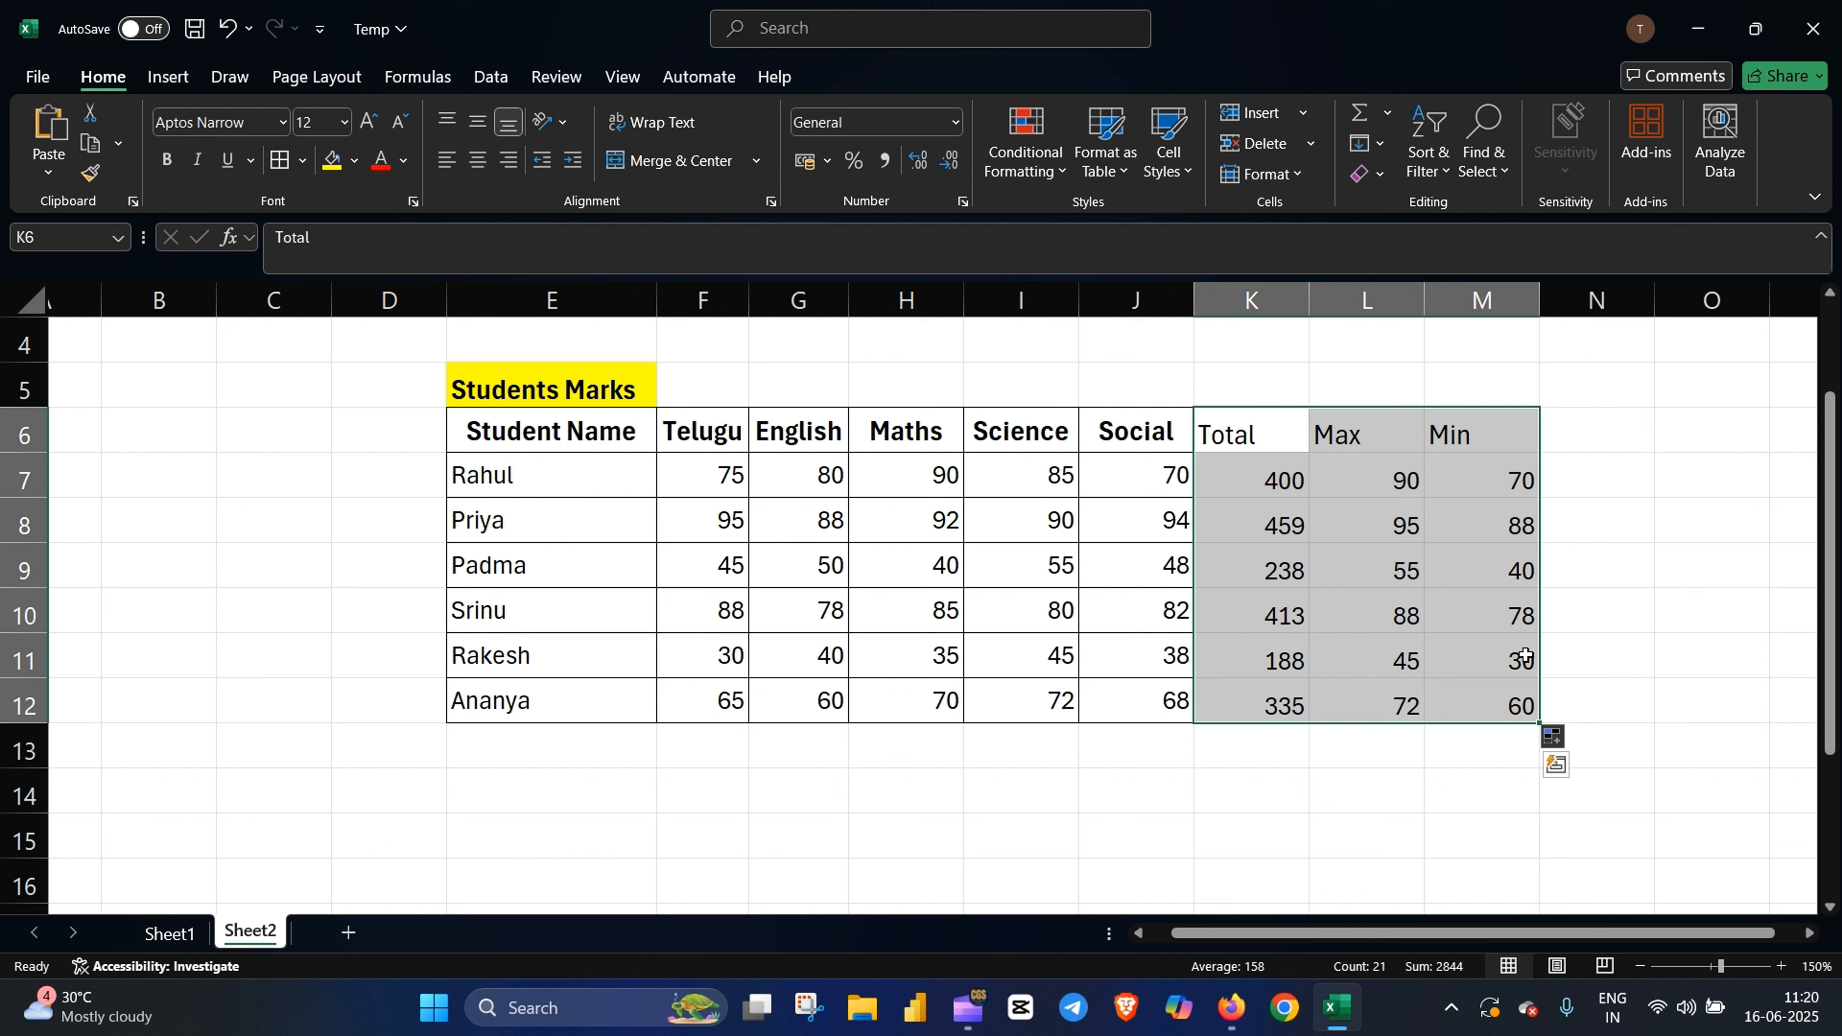
left_click(1636, 583)
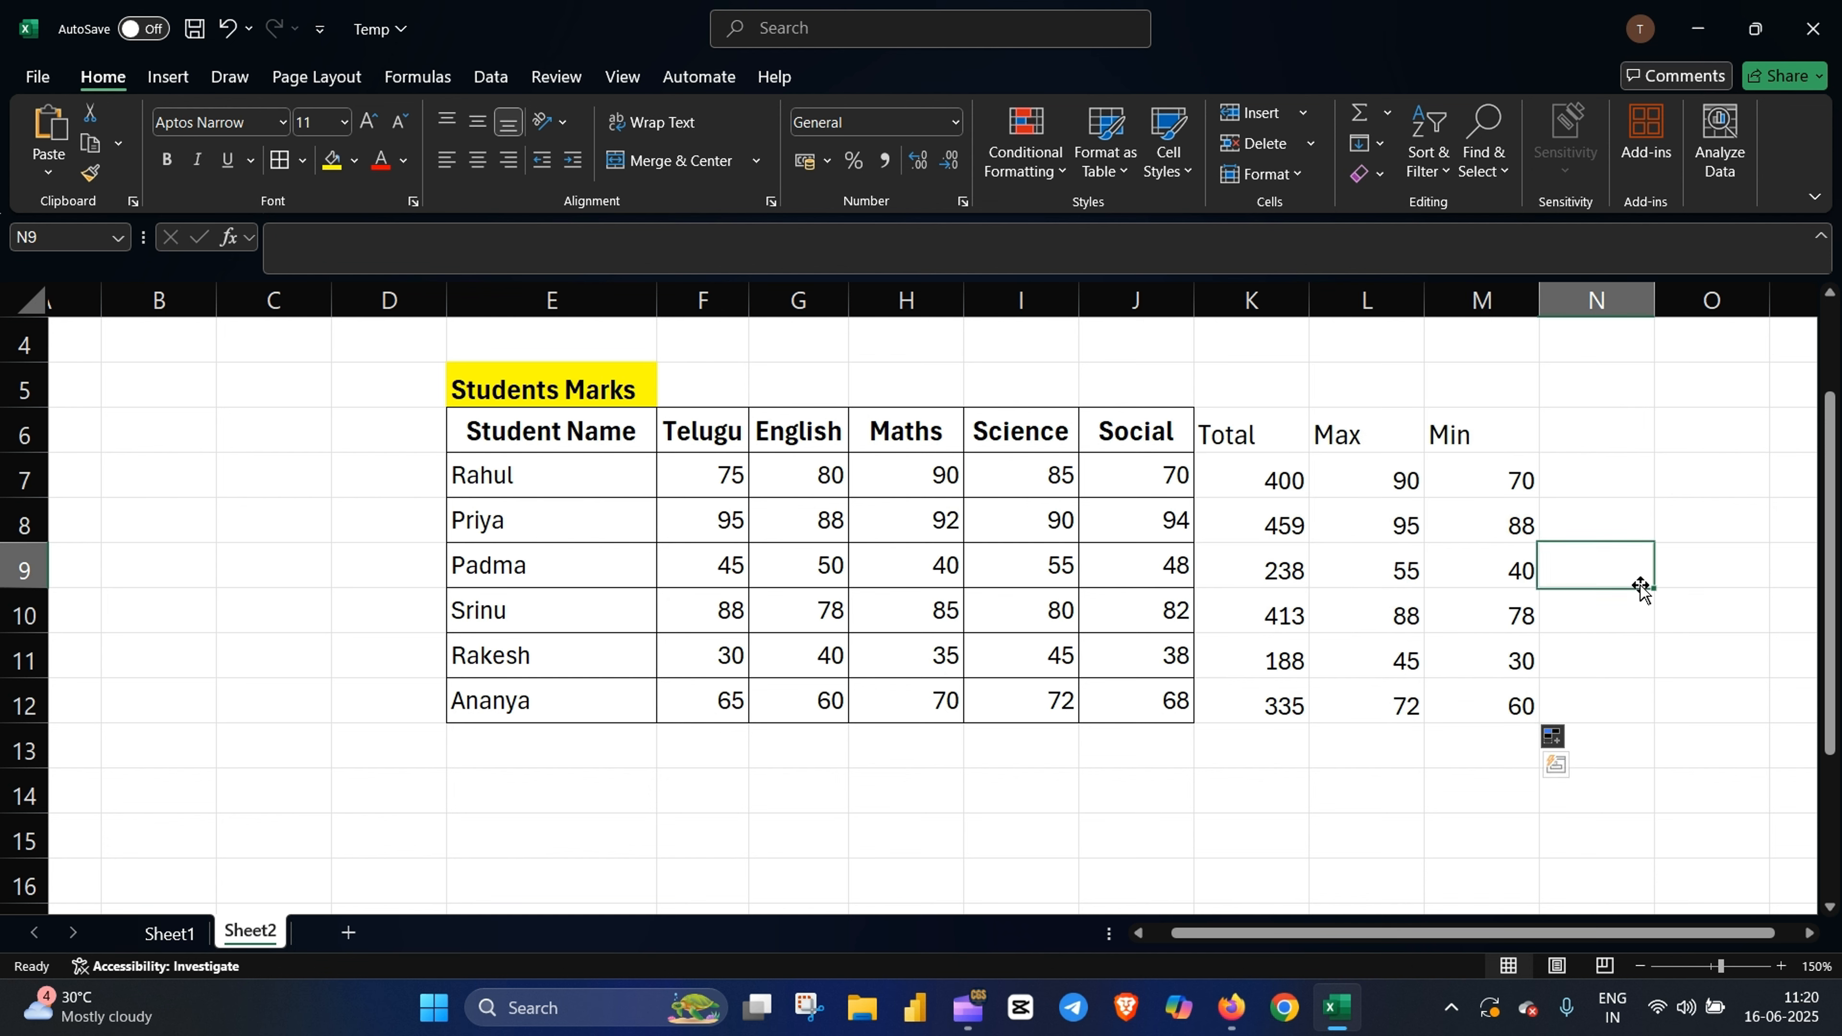
Step: Add the column header "Avg" in N6, beside the Min column
left_click(1575, 433)
type("Avg")
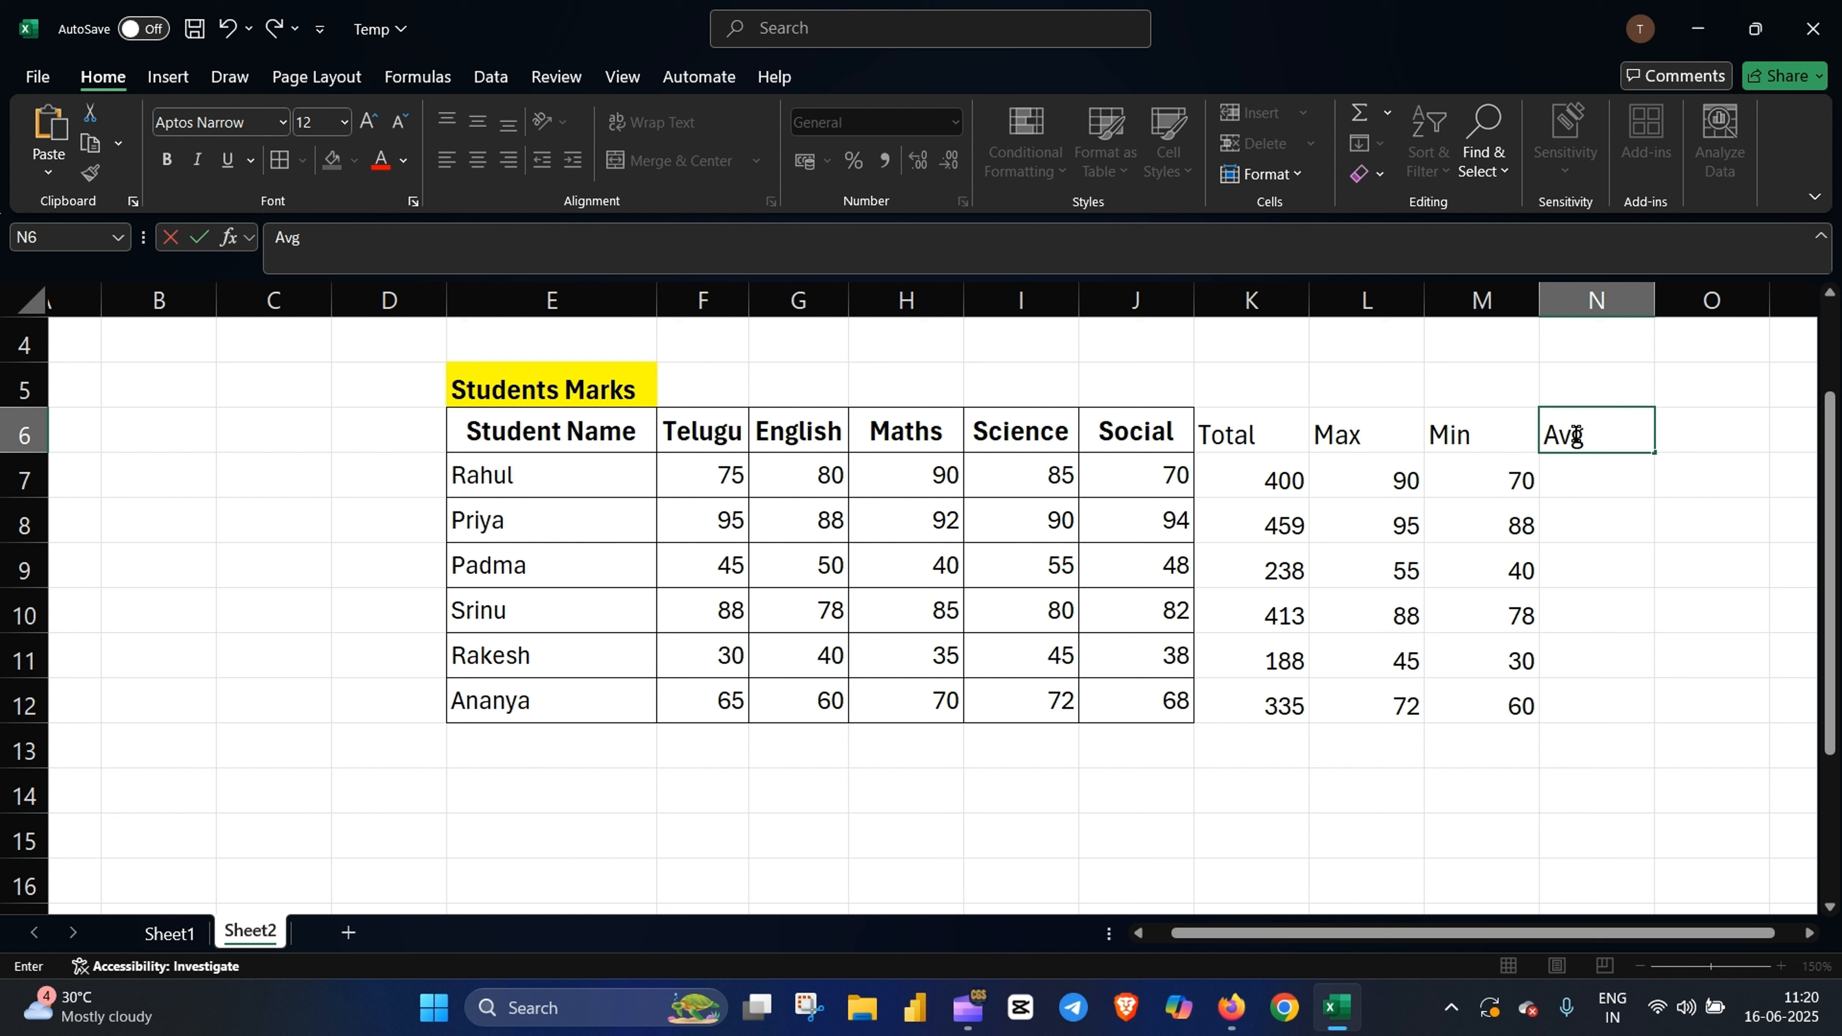
key("Return")
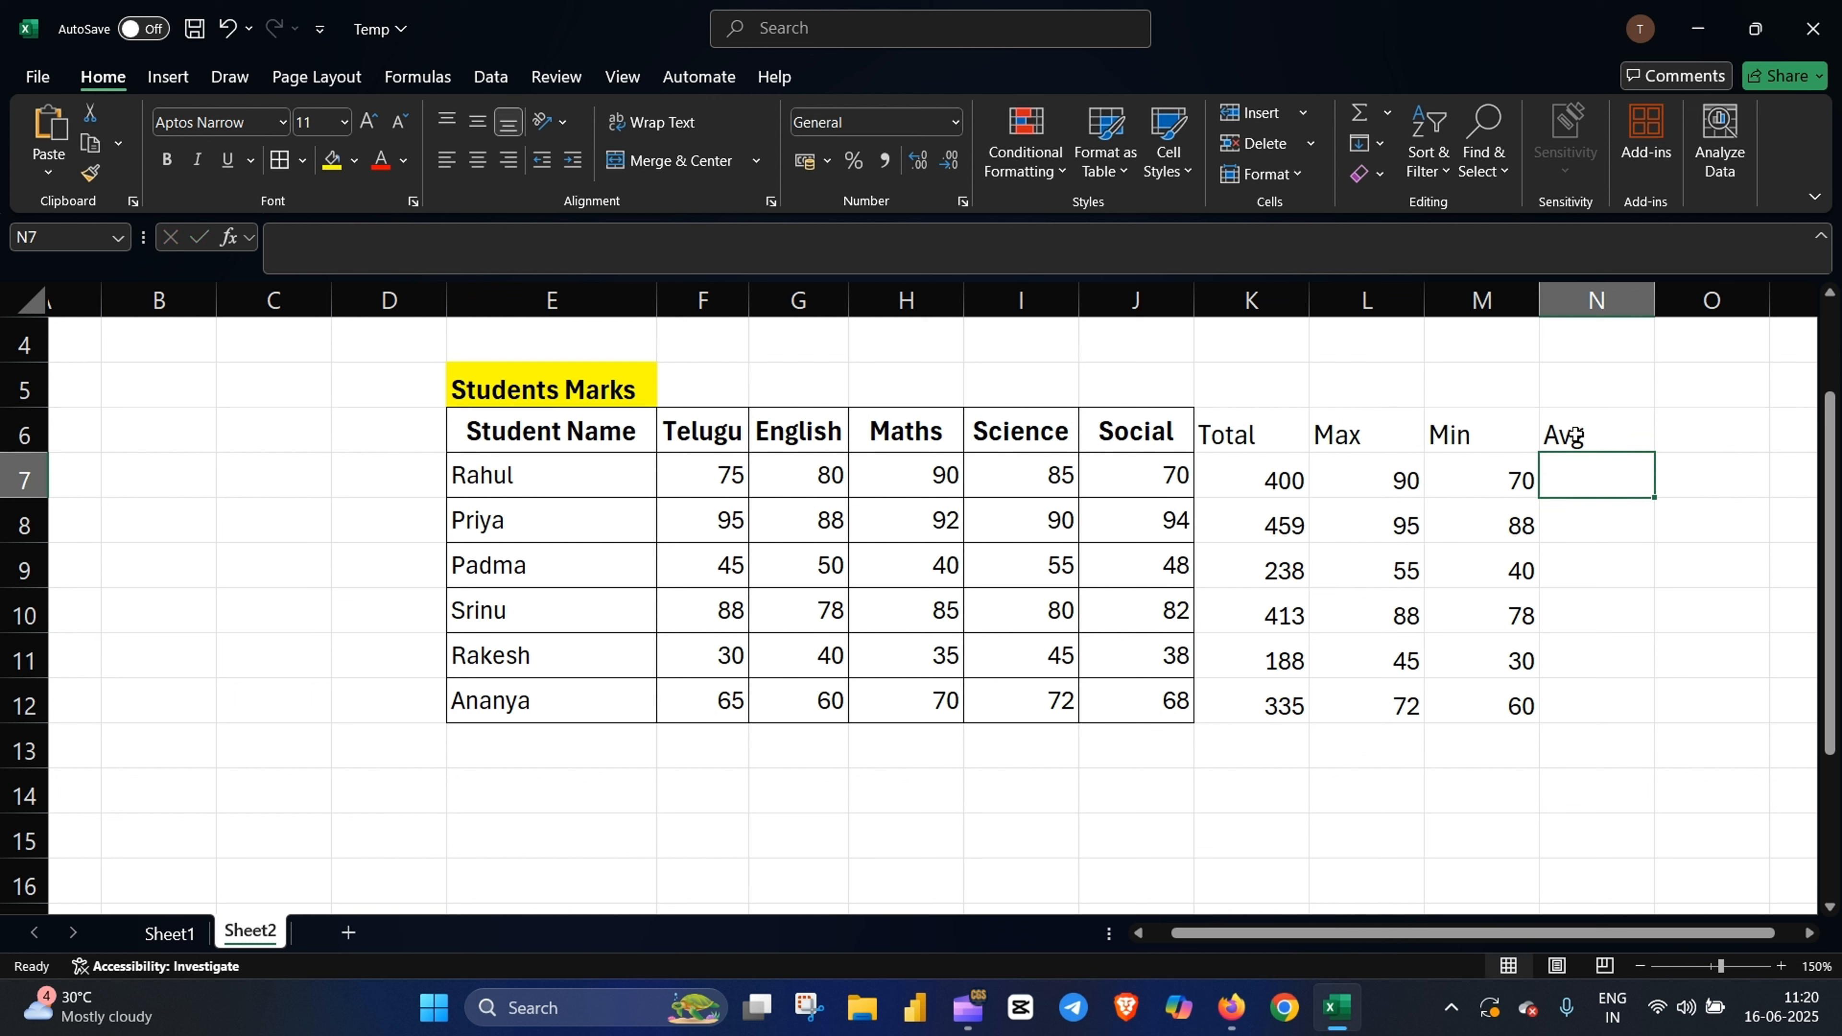
left_click(1679, 603)
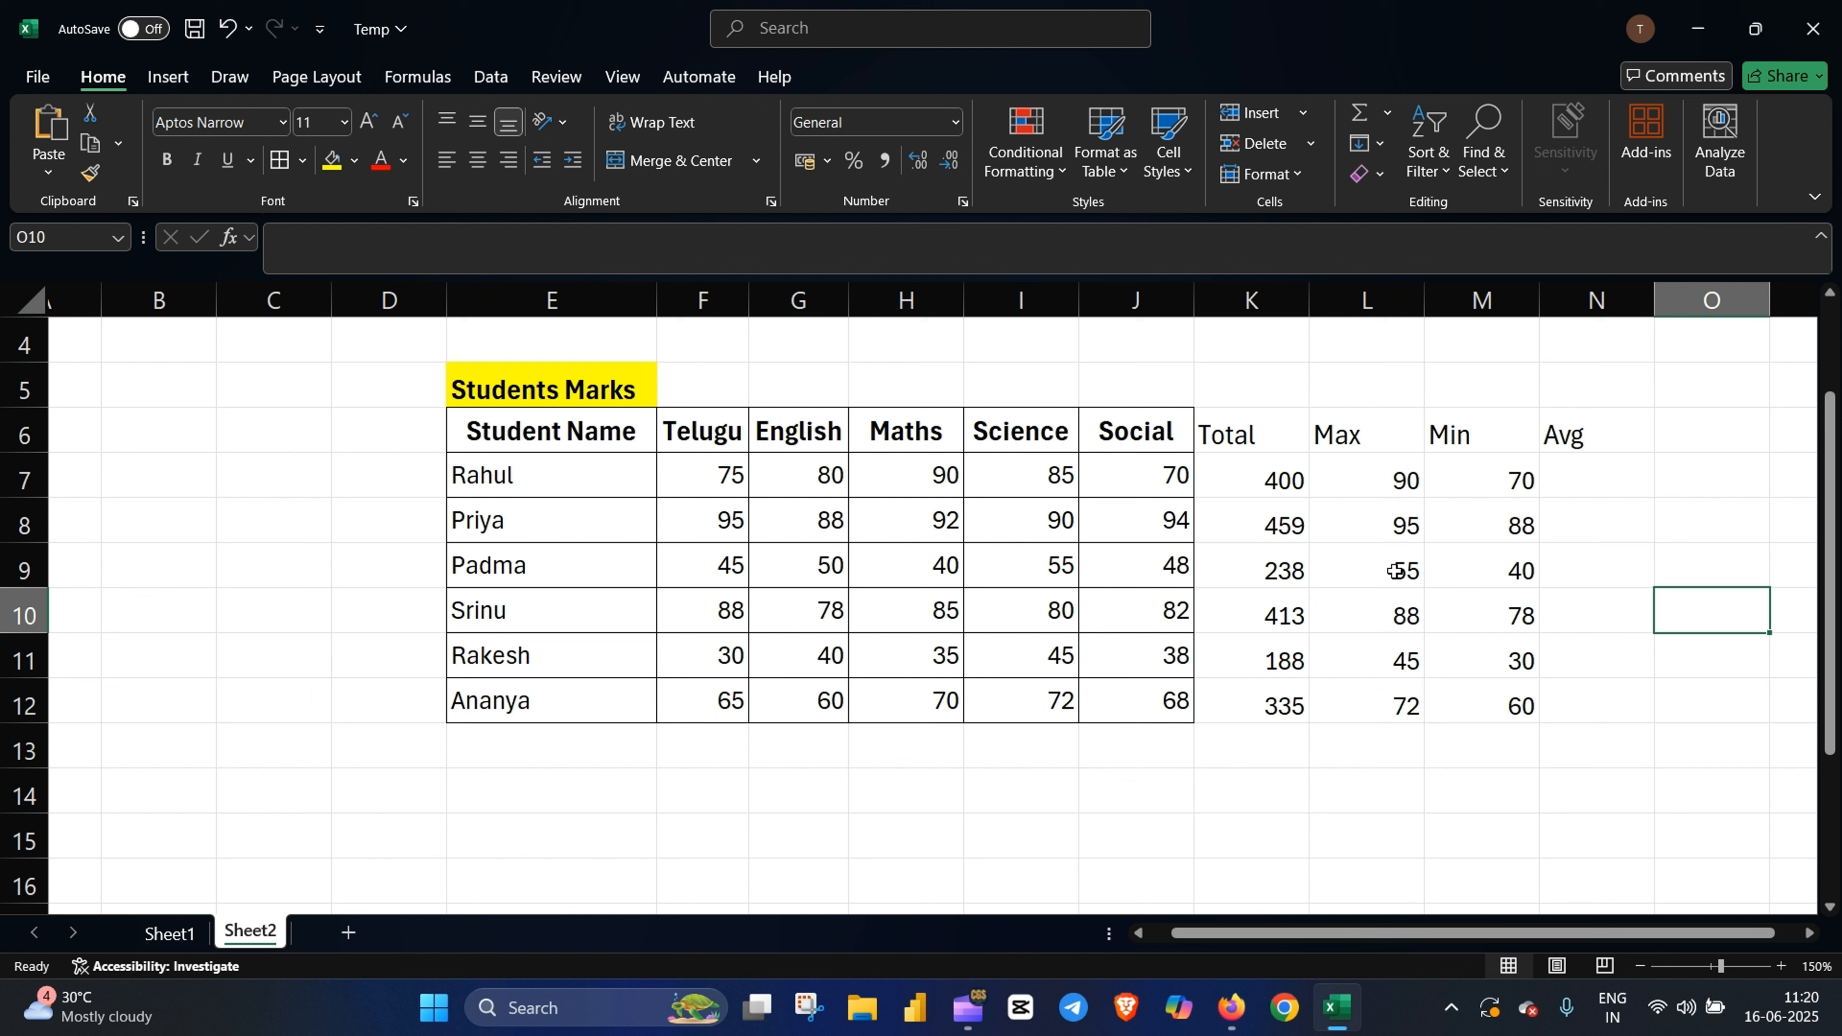
Step: Use AutoSum's Average function on F7:J7 to put the first student's average in N7, and review the source marks
left_click_drag(714, 480, 1135, 473)
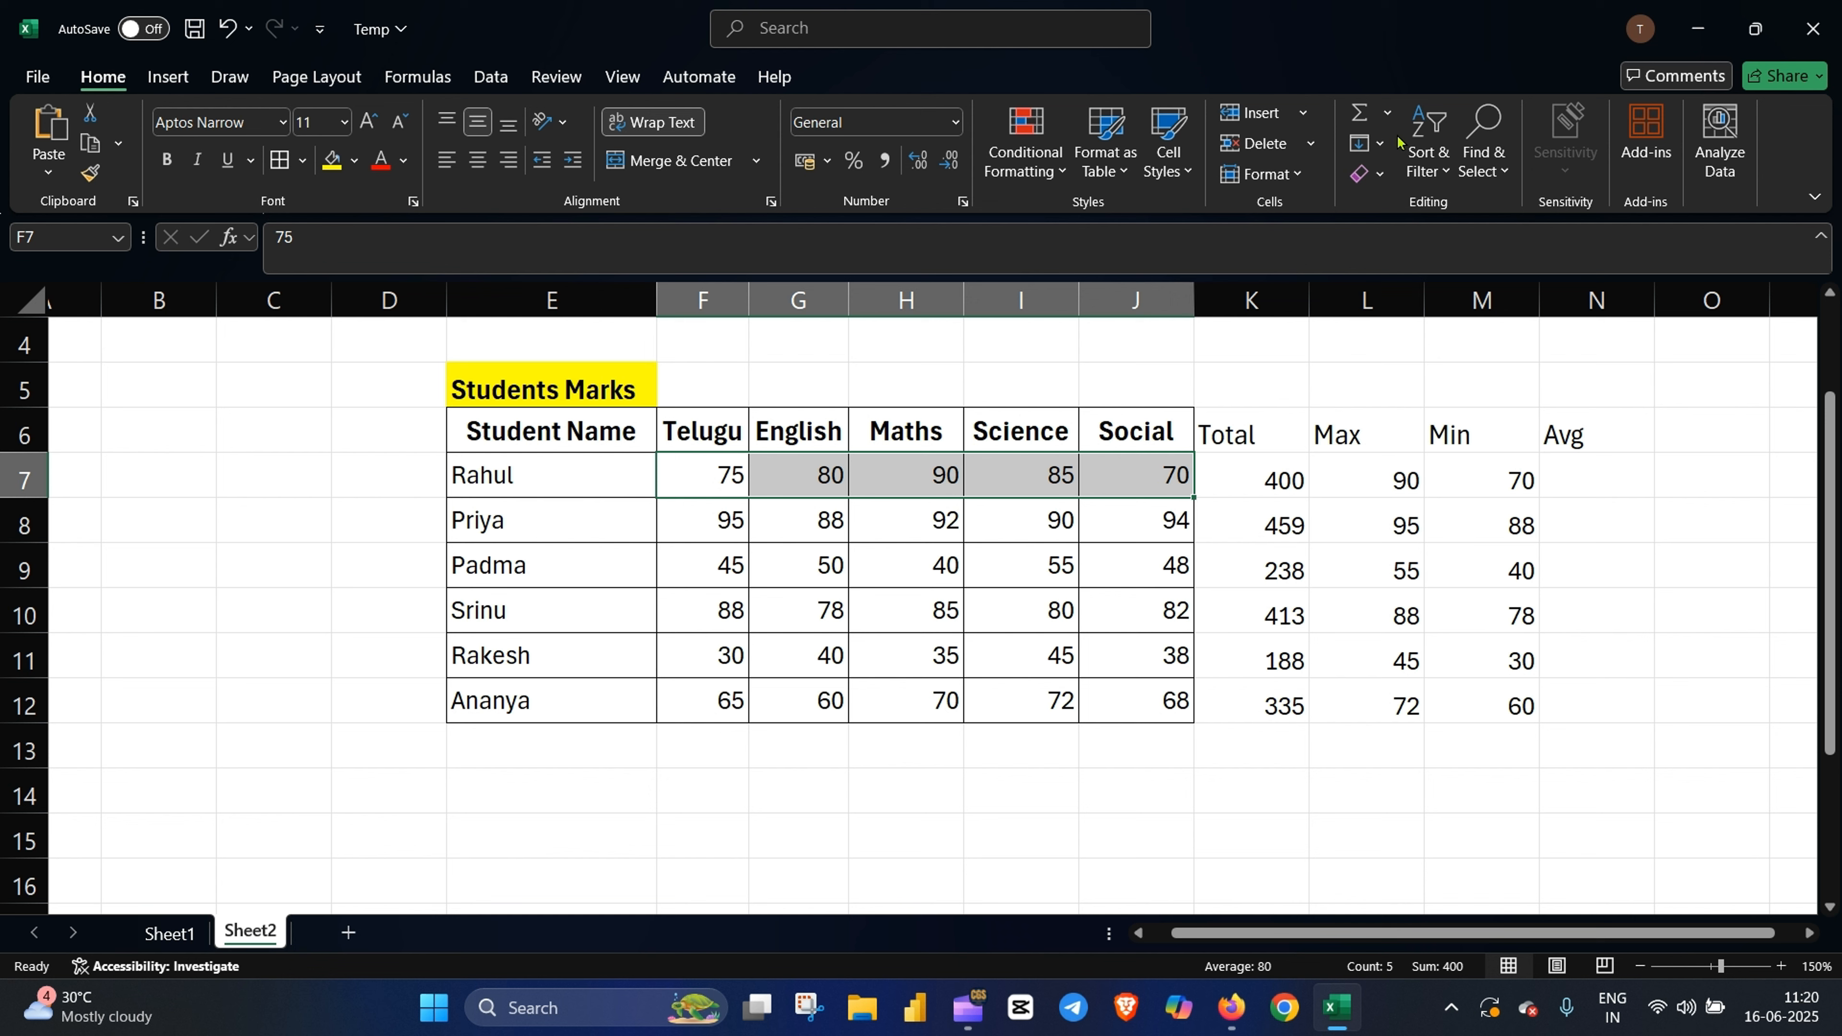
left_click(1387, 114)
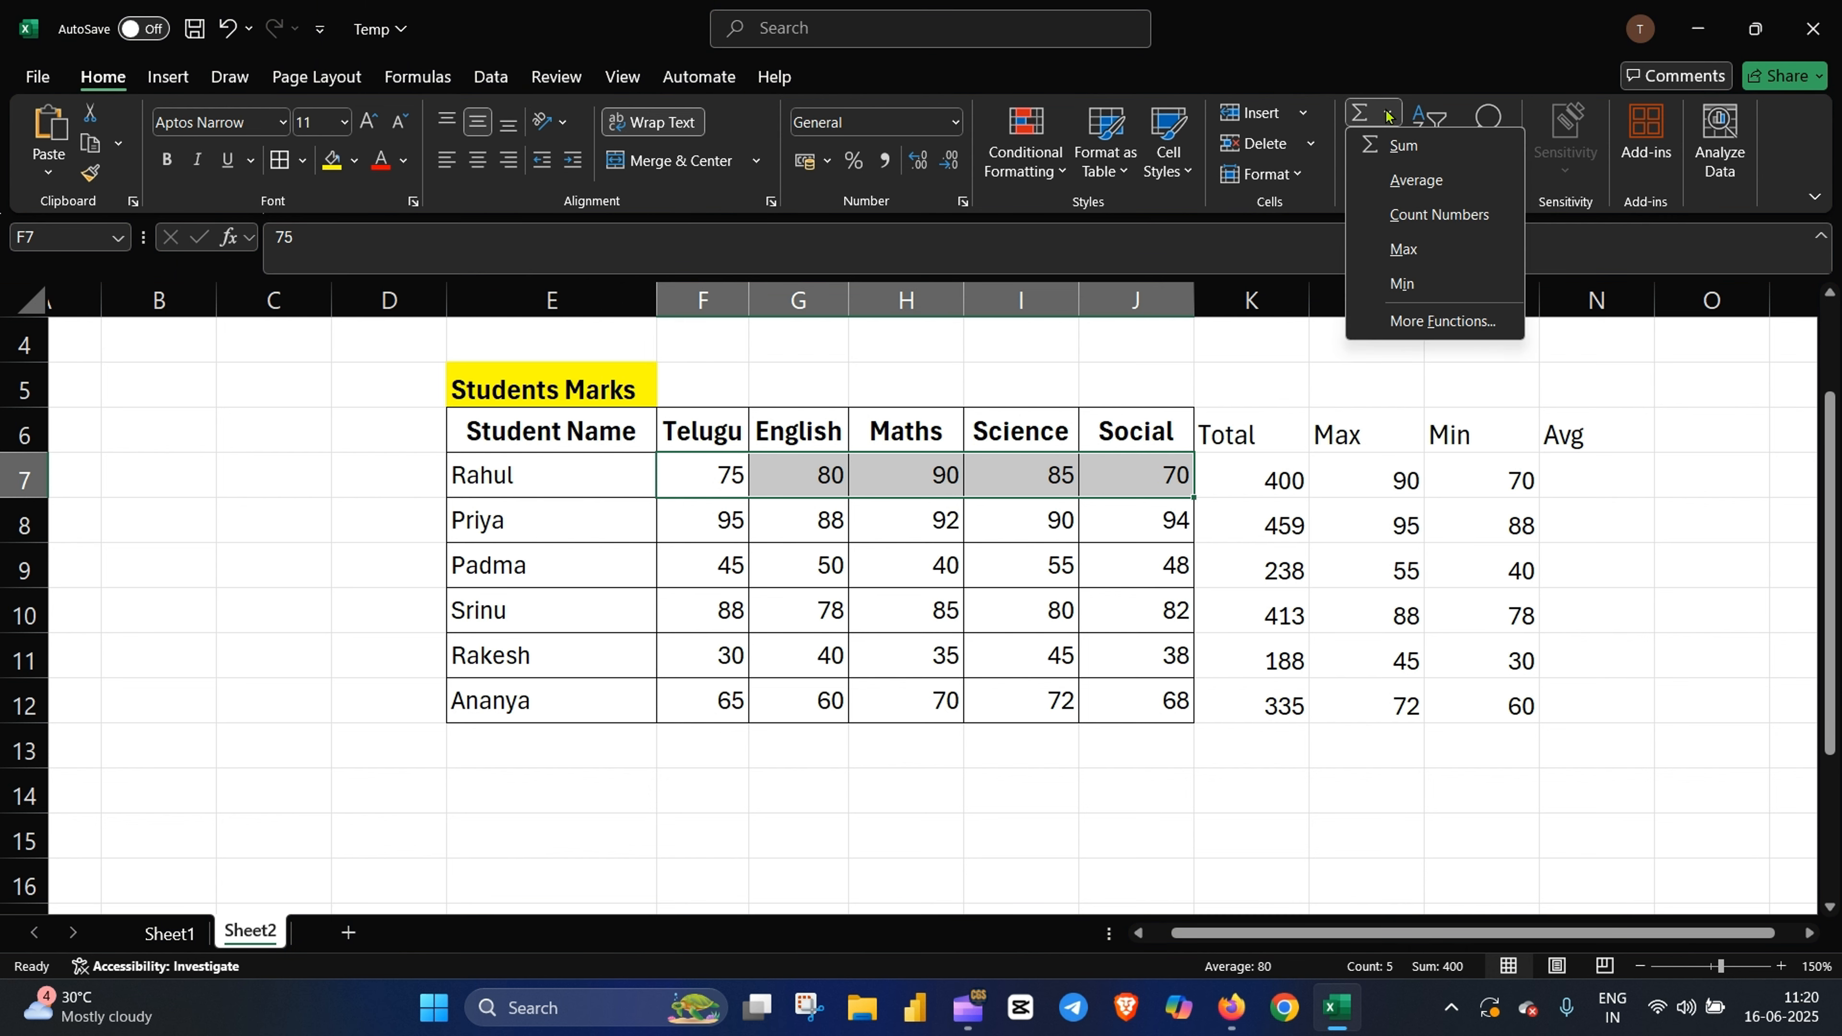
left_click(1418, 181)
left_click(1682, 570)
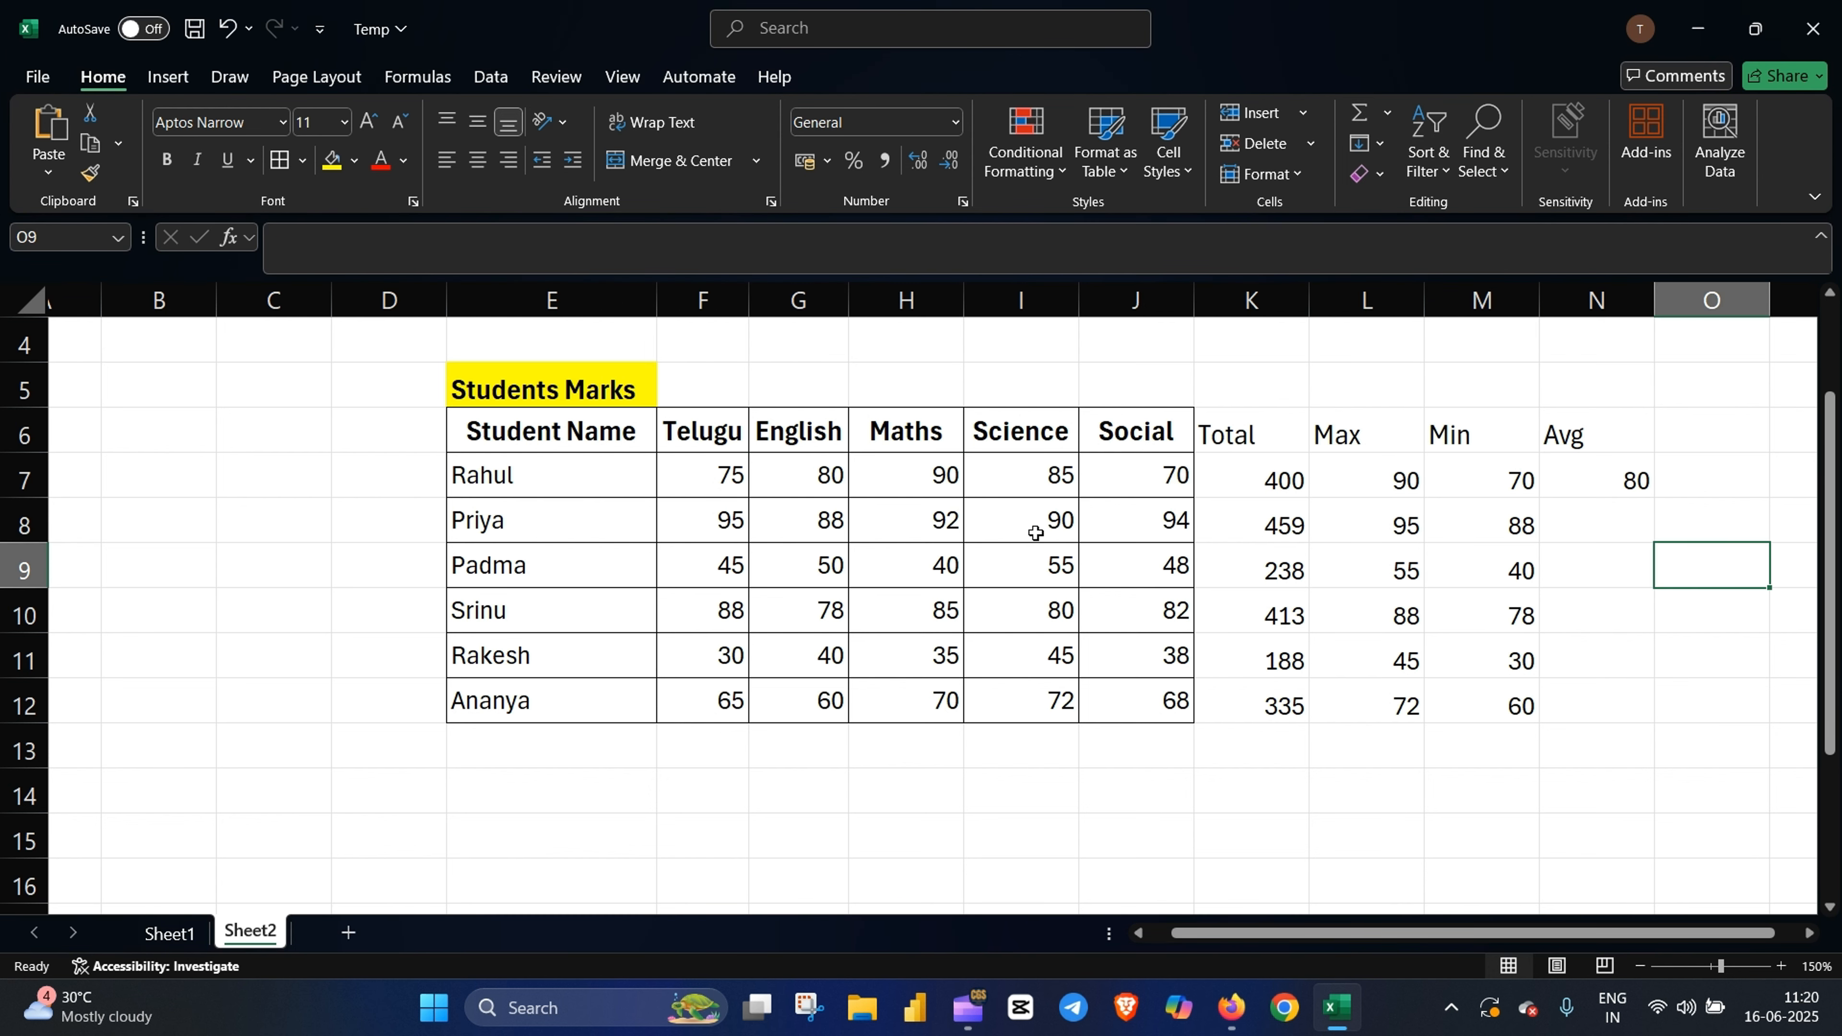
left_click_drag(724, 490, 1115, 483)
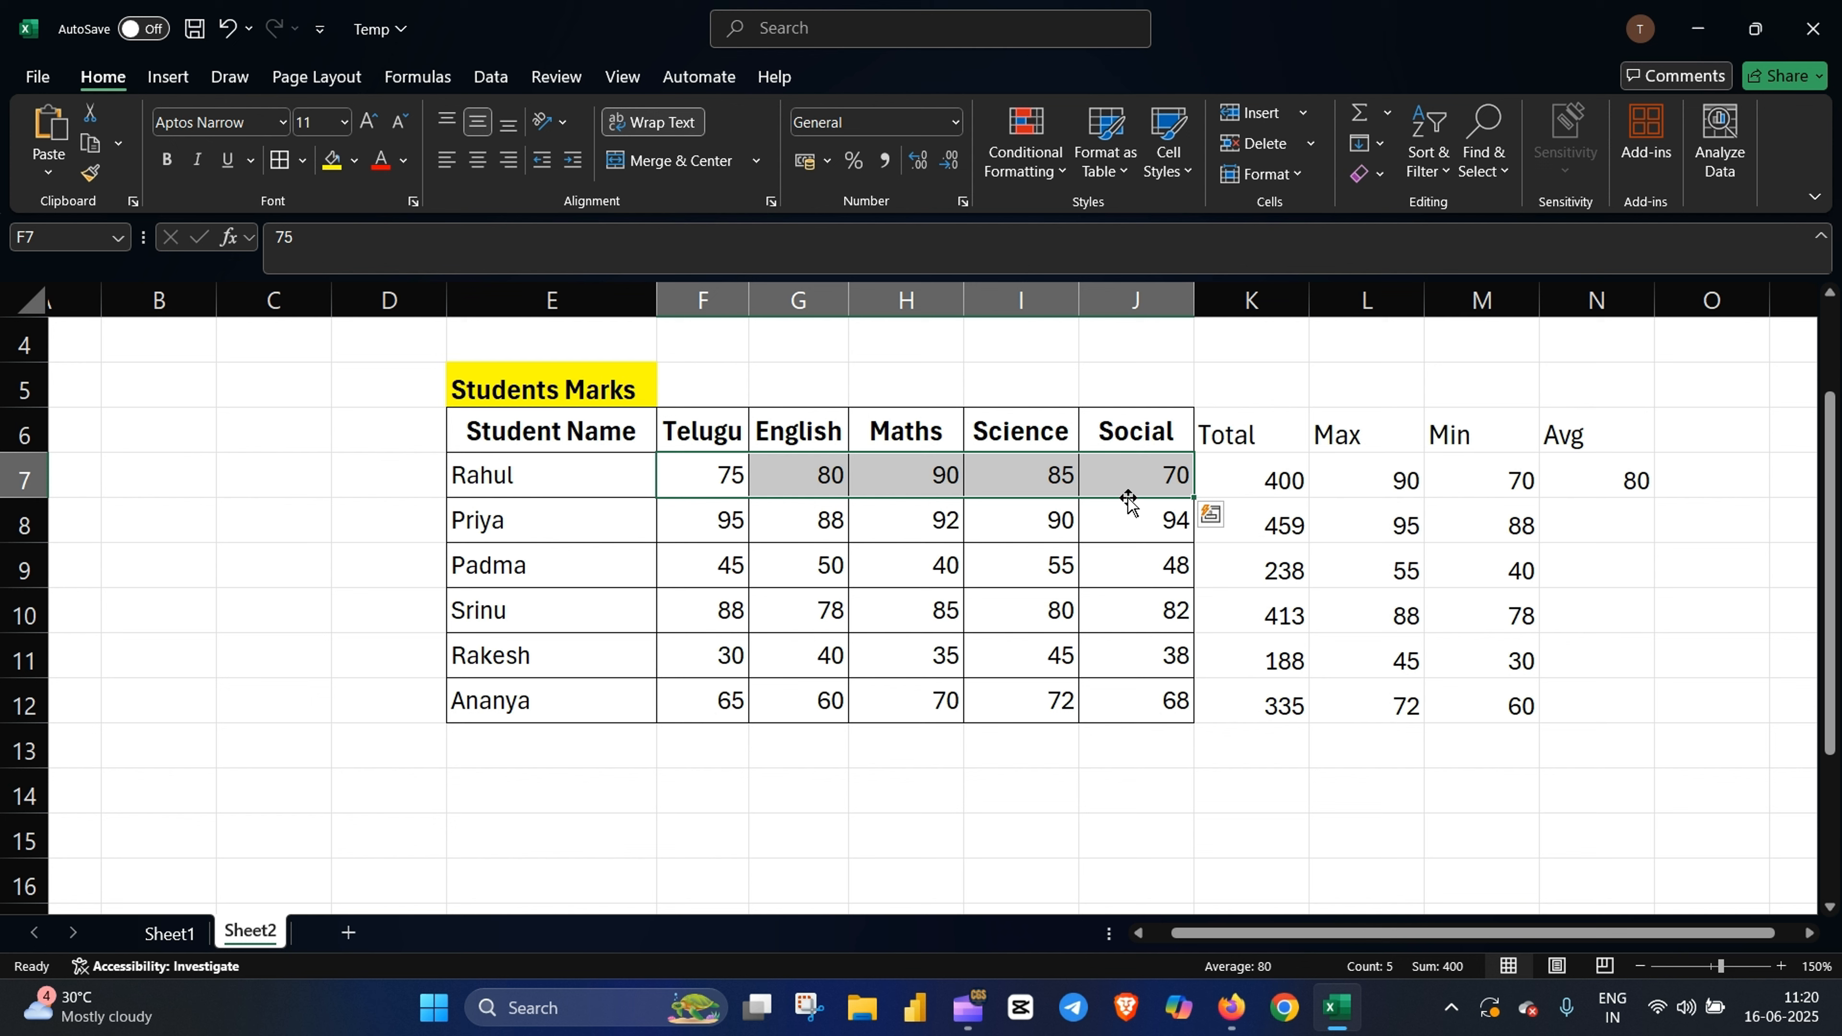
Step: Fill the AVERAGE formula from N7 down to N12 for the remaining students
left_click(1582, 482)
left_click_drag(1657, 498, 1600, 468)
left_click(1798, 736)
left_click(1762, 624)
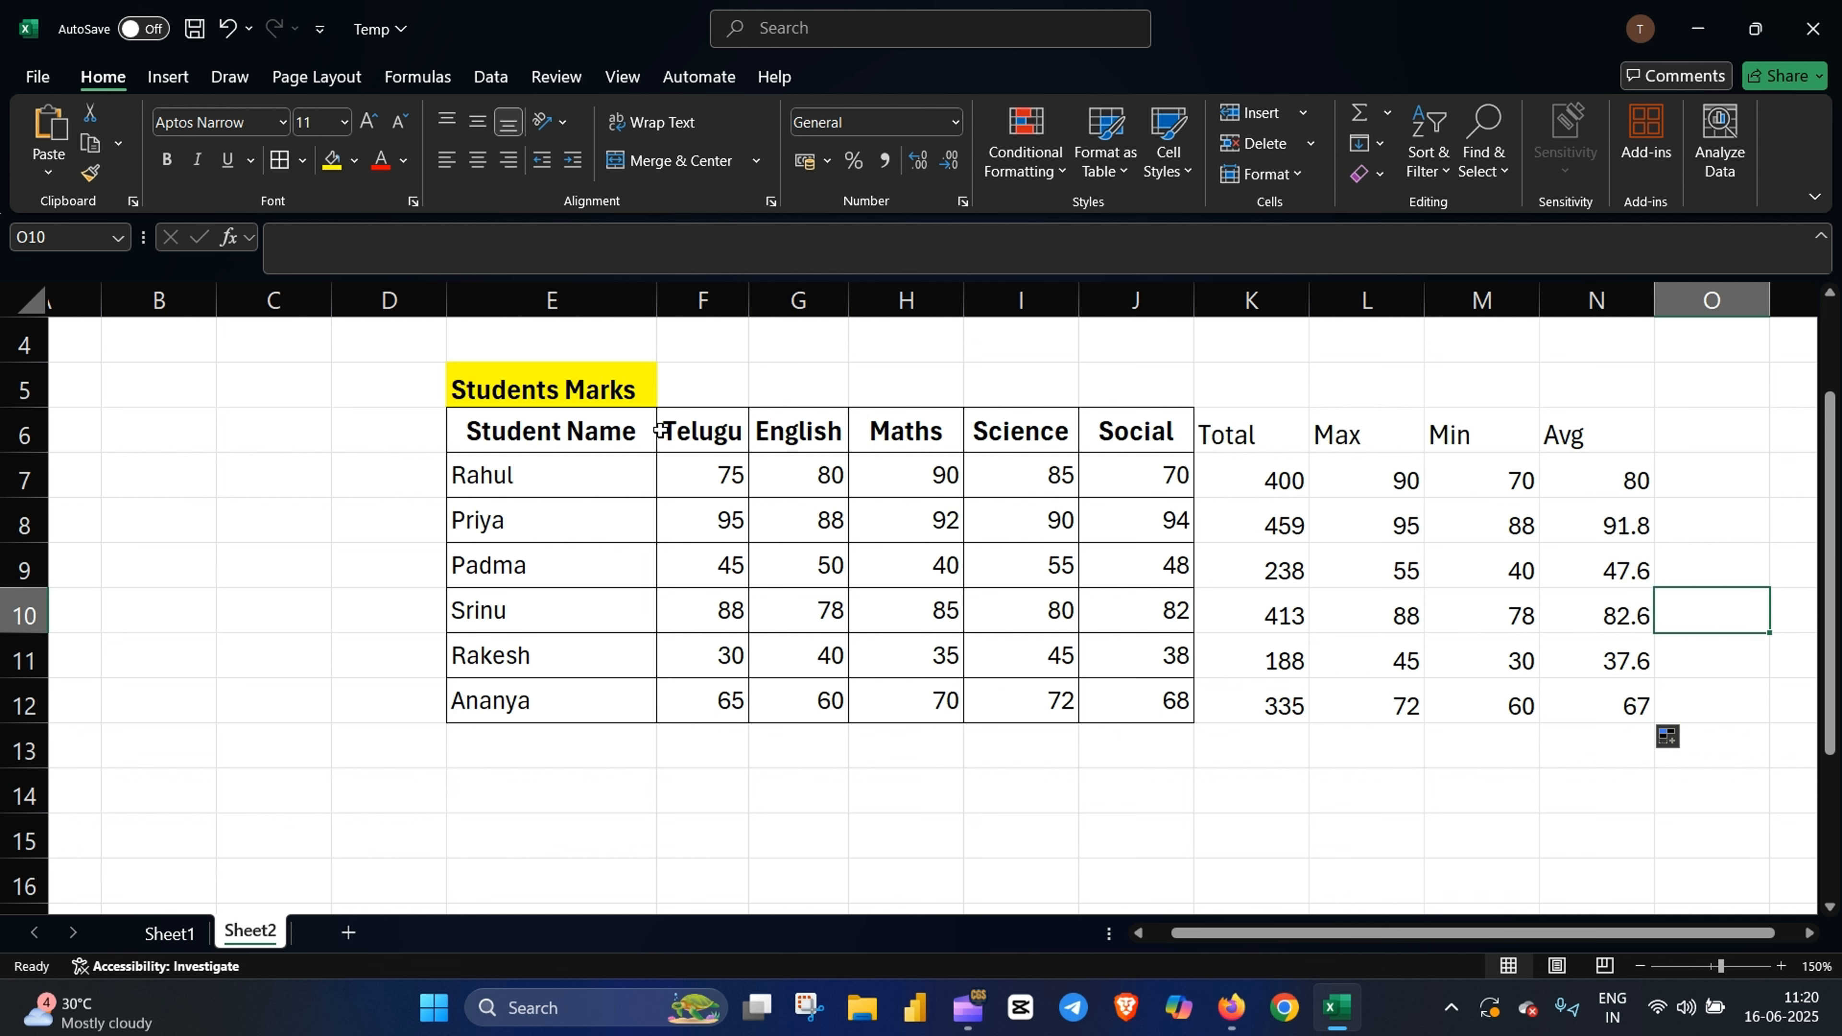
Step: Apply All Borders to the Total, Max, Min and Avg columns in K6:N12
left_click_drag(1620, 695, 1217, 447)
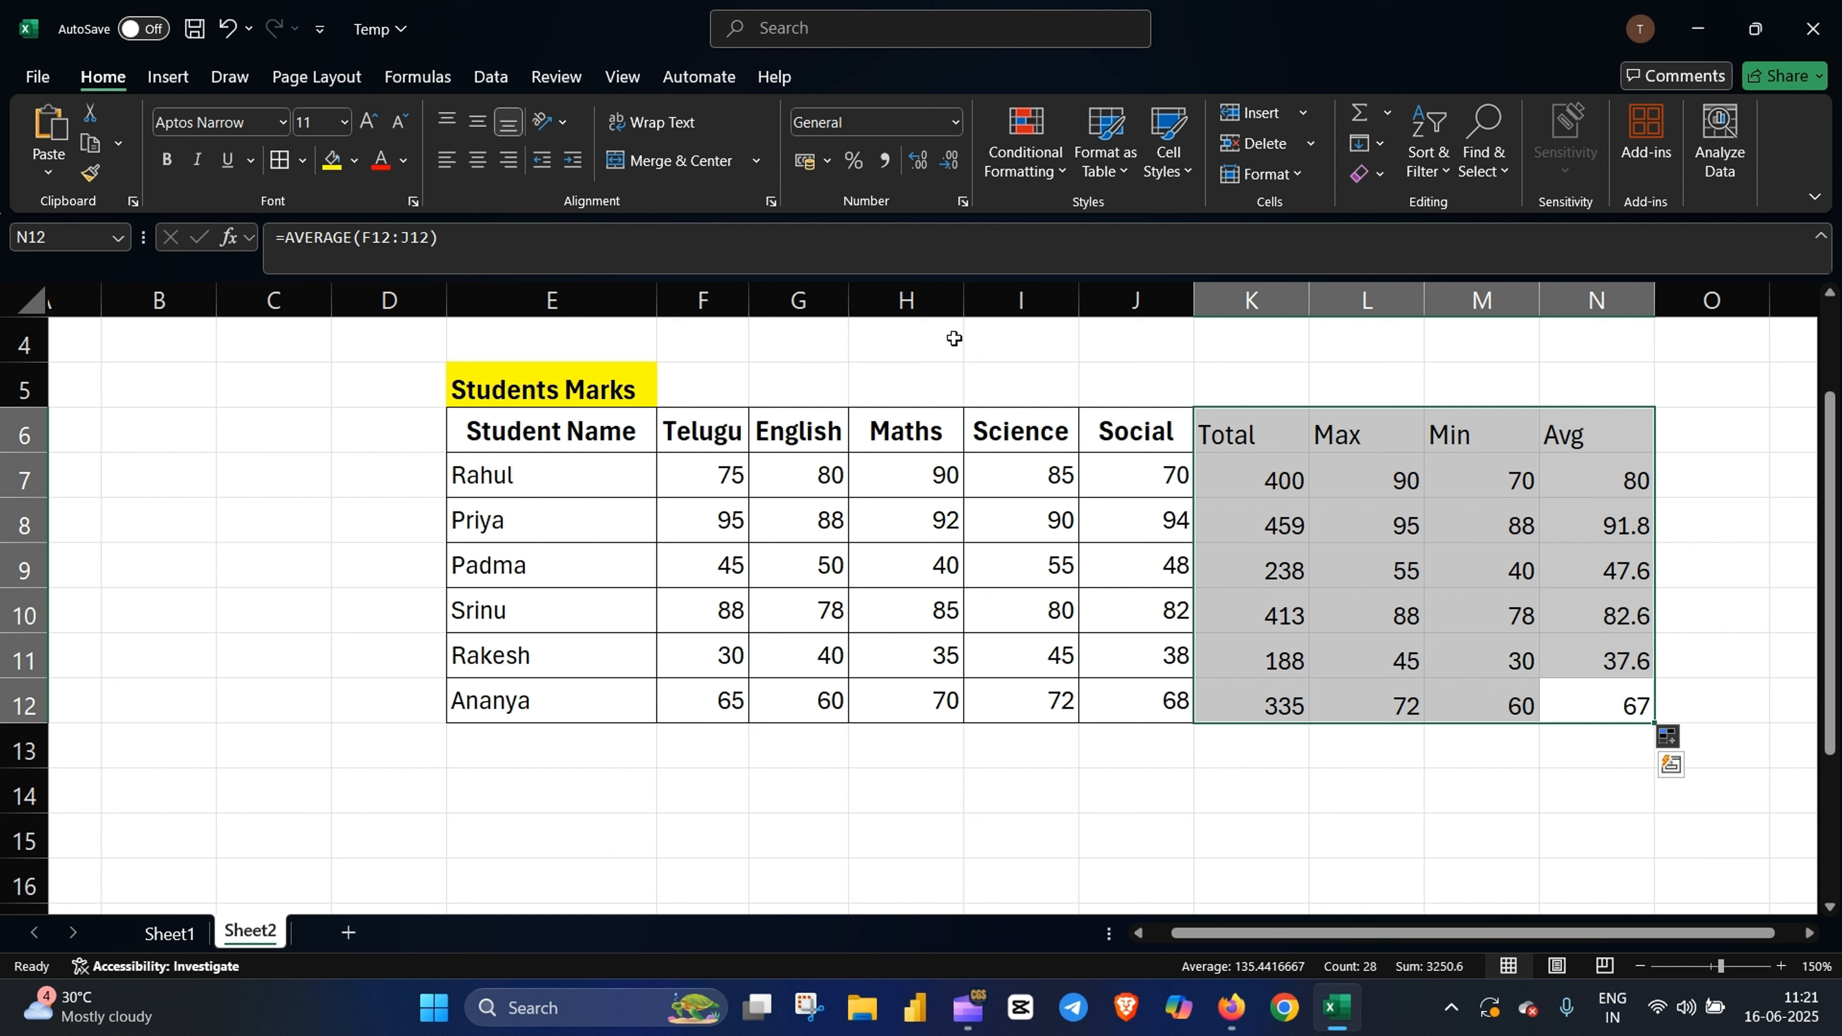
left_click(301, 162)
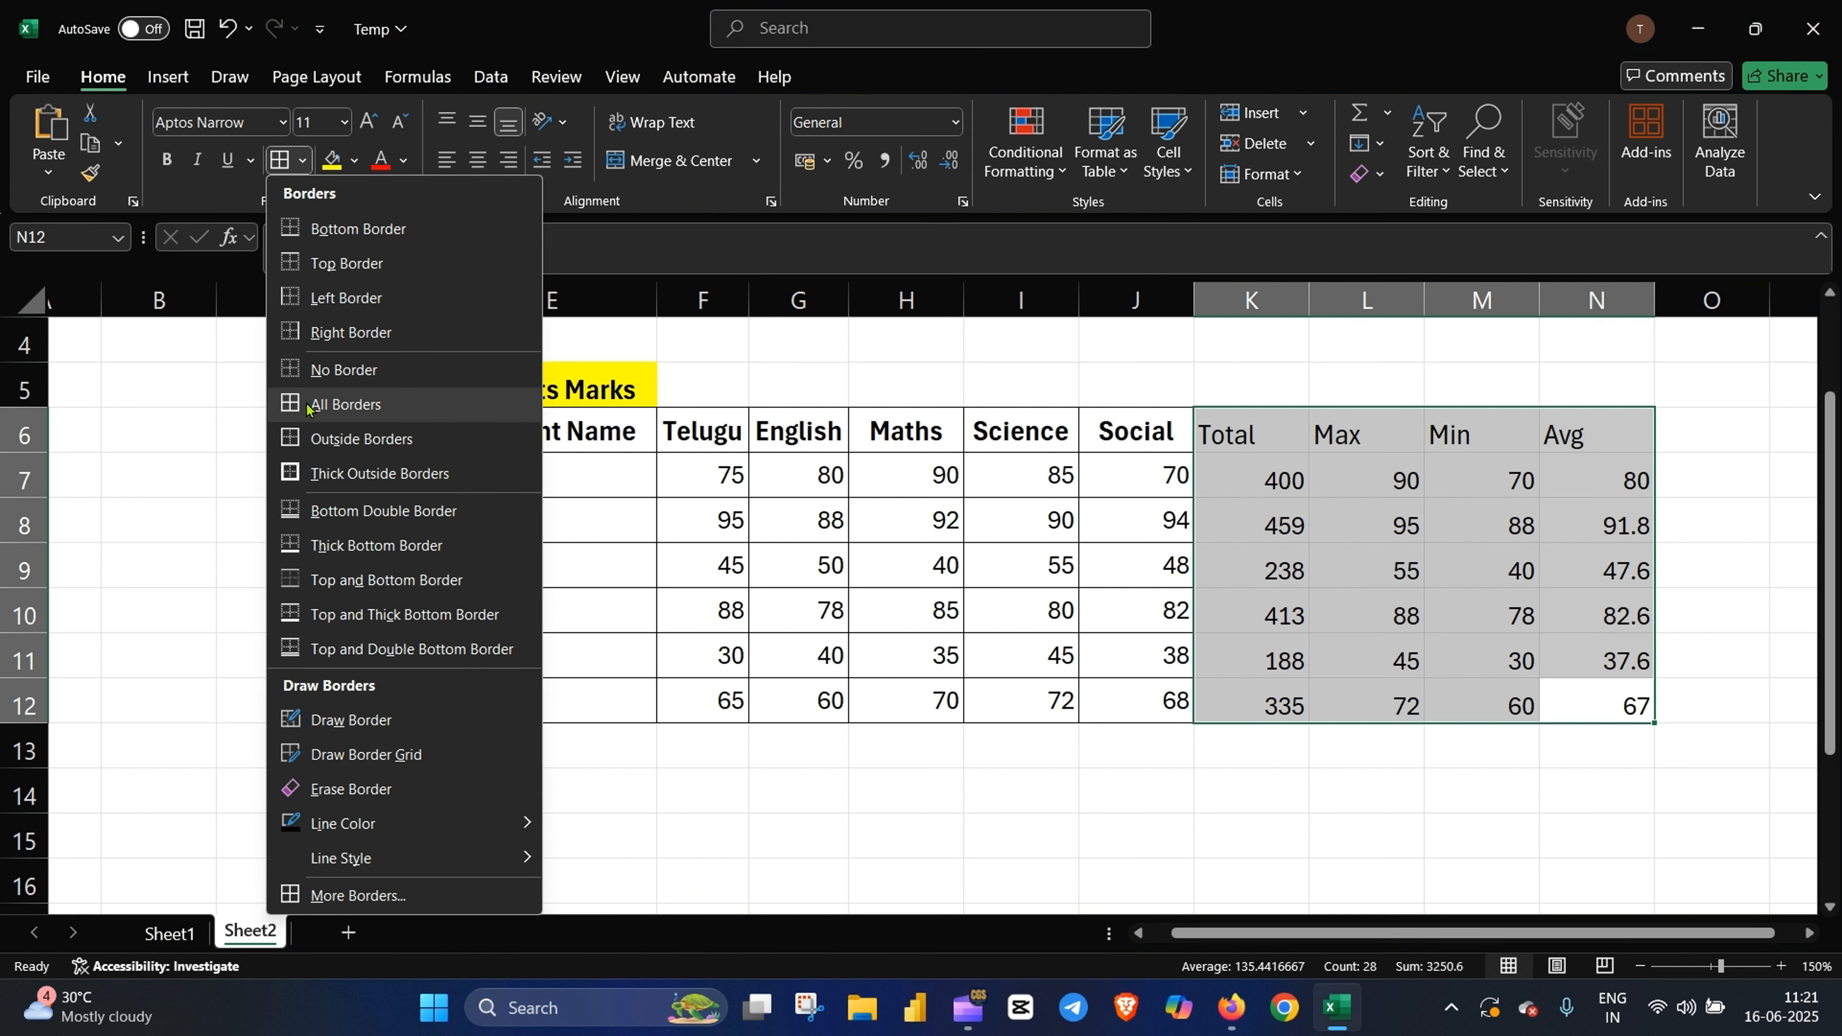
left_click(346, 399)
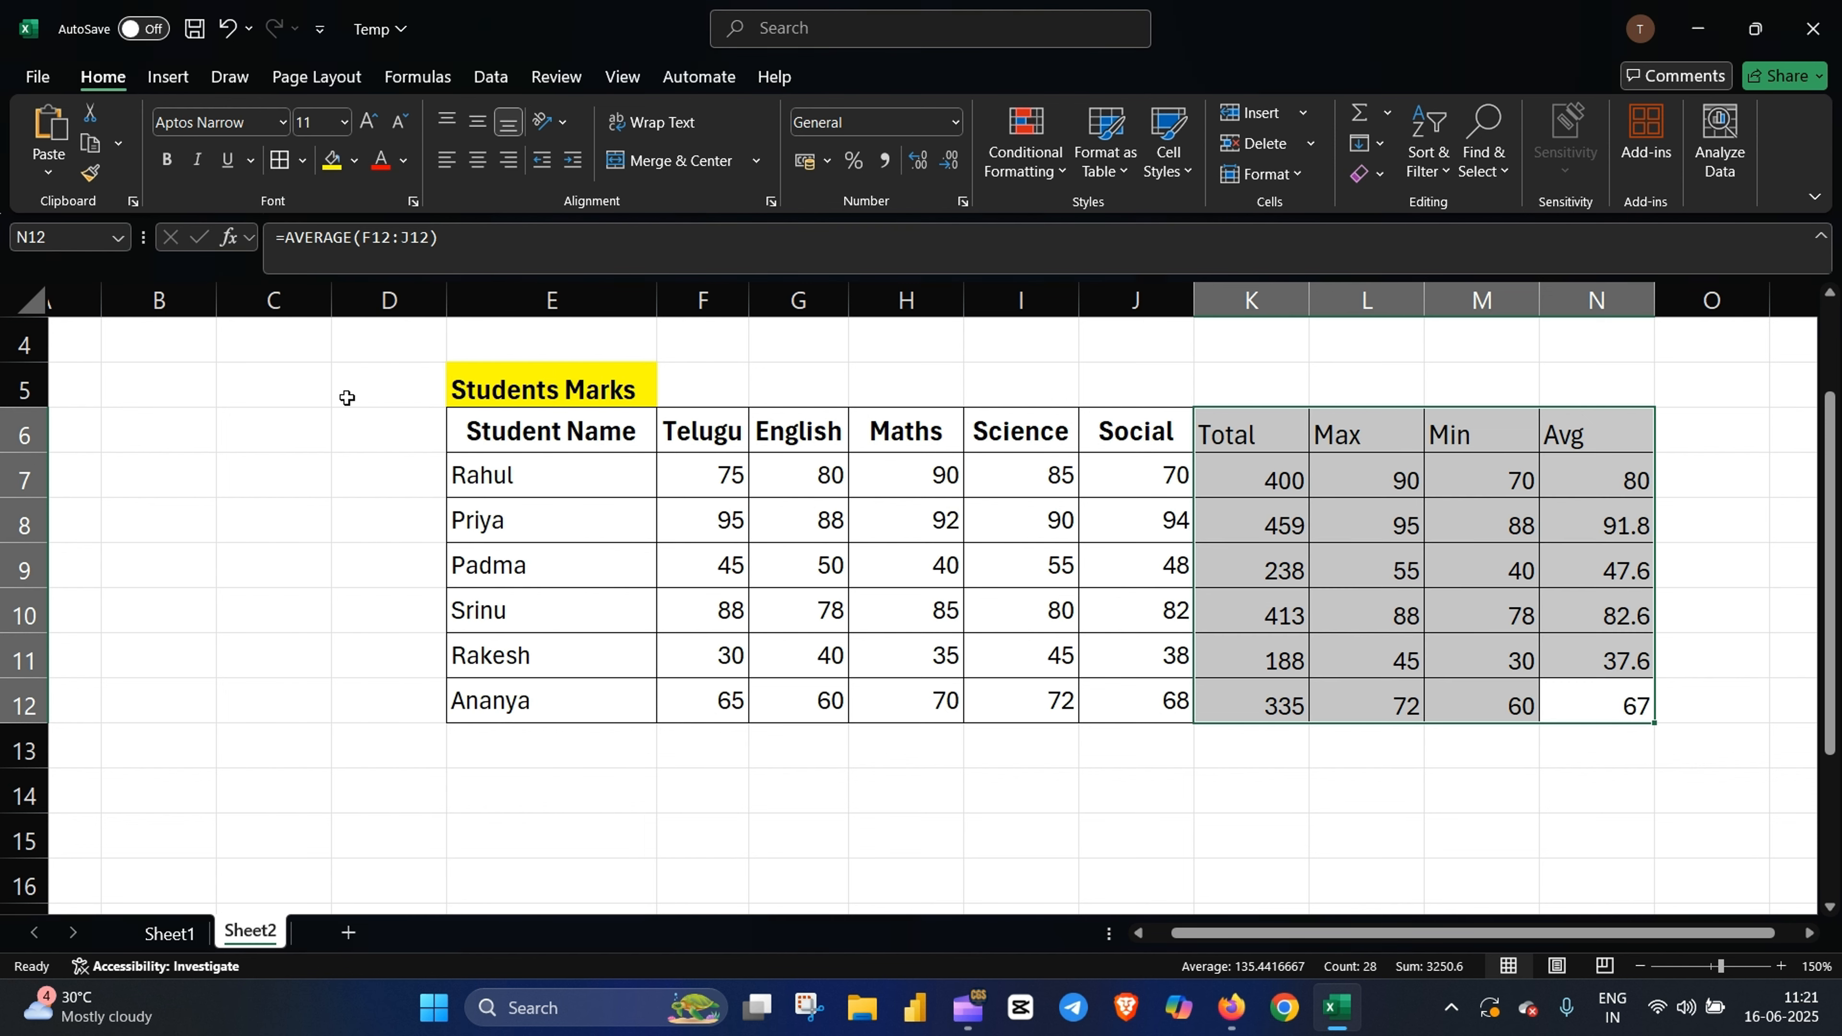
left_click(1478, 792)
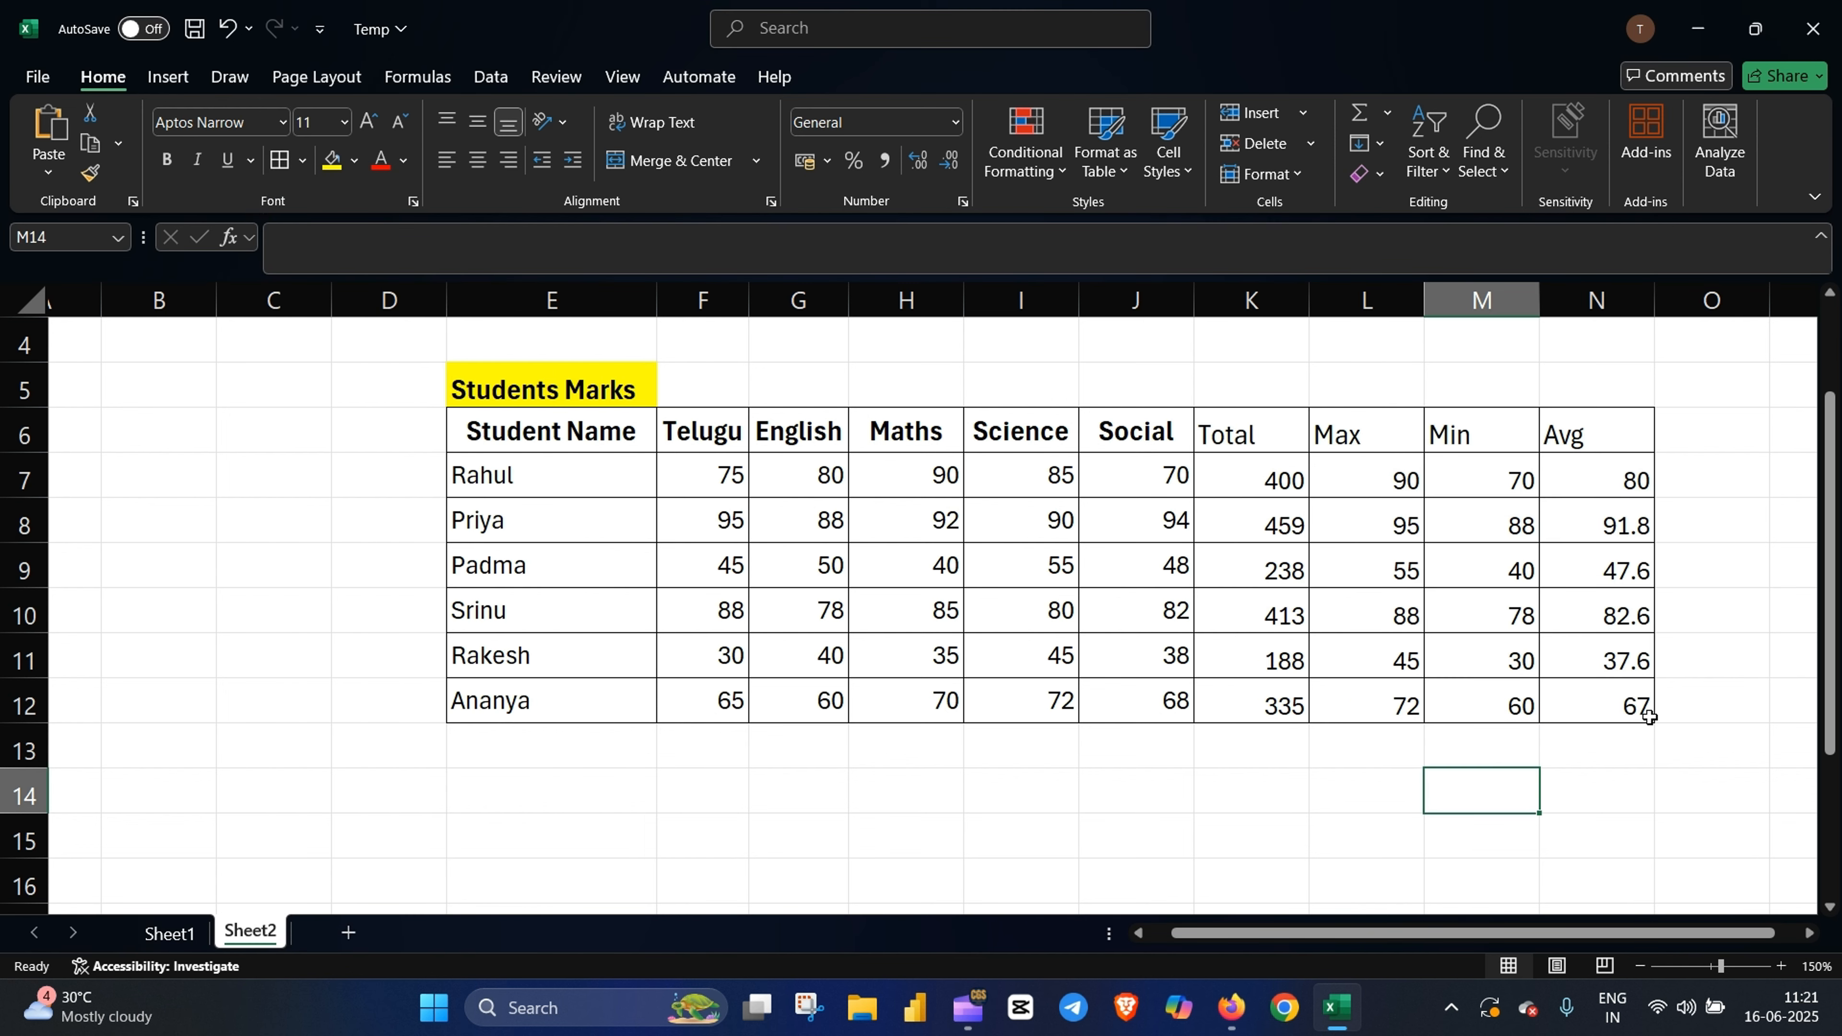
left_click(1745, 752)
Step: Make the Total, Max, Min and Avg headers in K6:N6 bold, and bring the whole table into view
left_click_drag(1250, 434, 1536, 429)
left_click(167, 159)
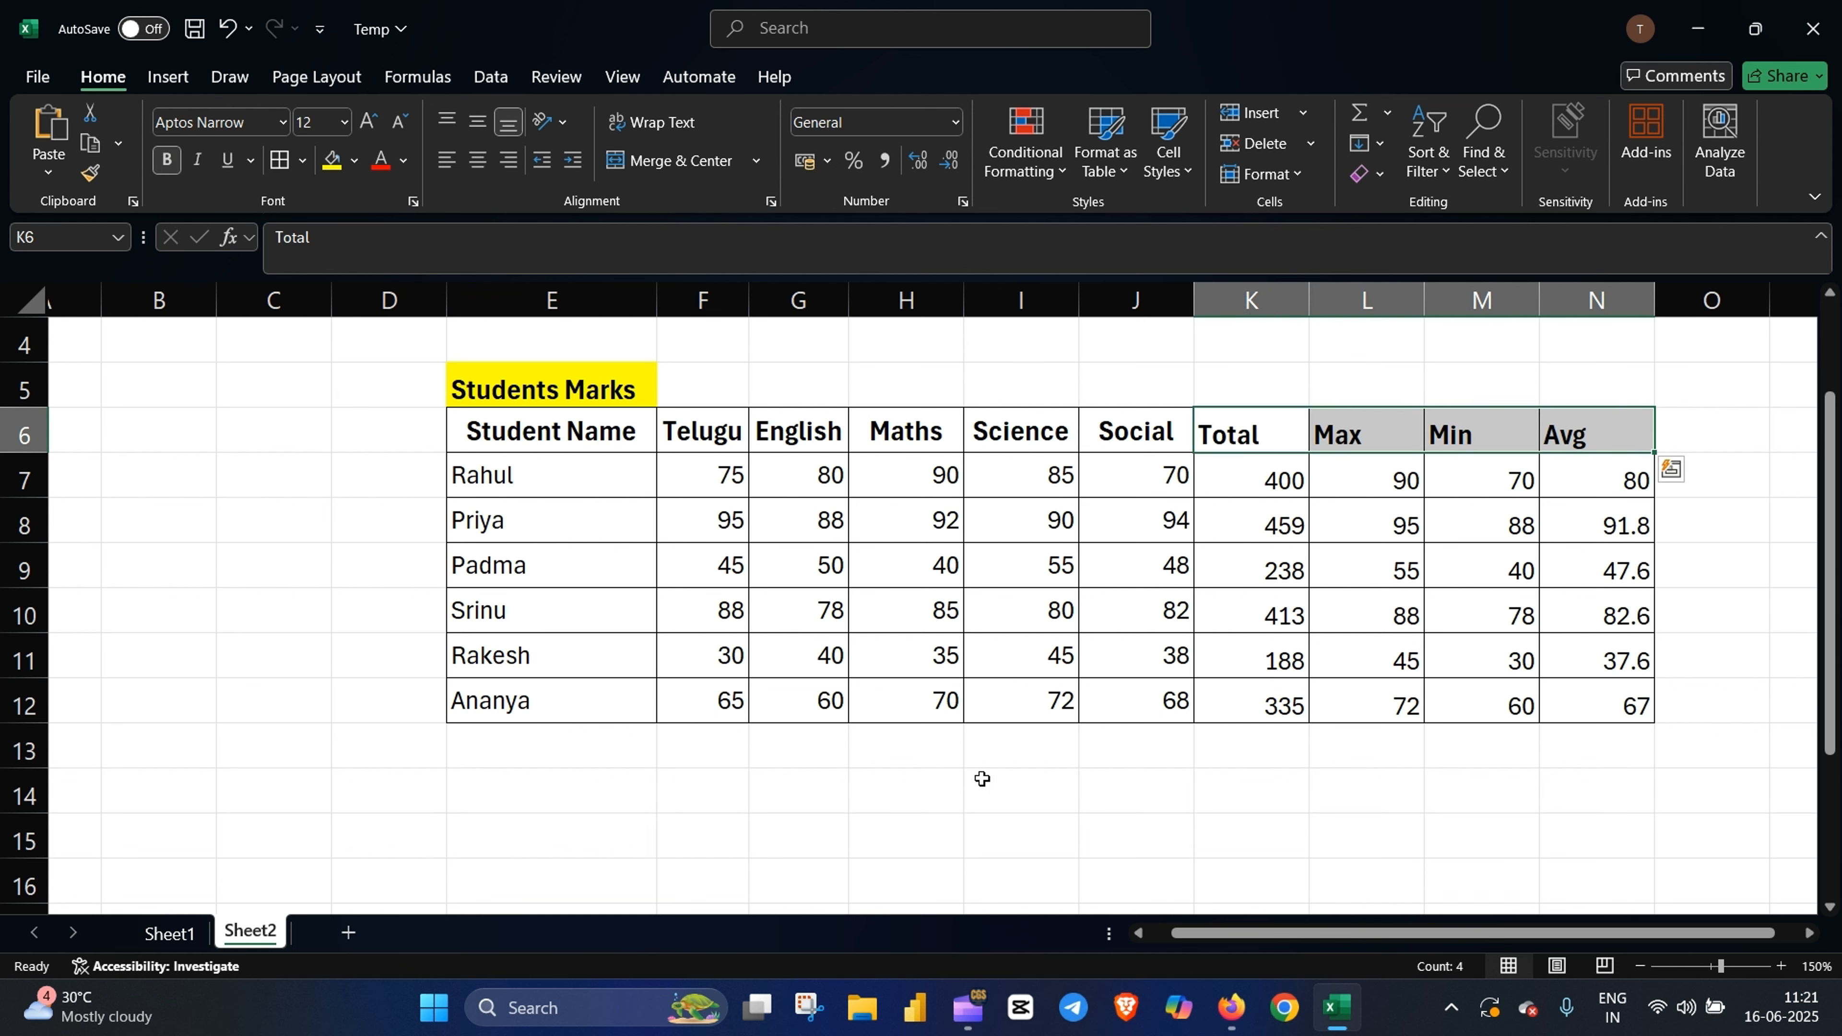
left_click(1111, 807)
left_click_drag(1278, 933, 1303, 927)
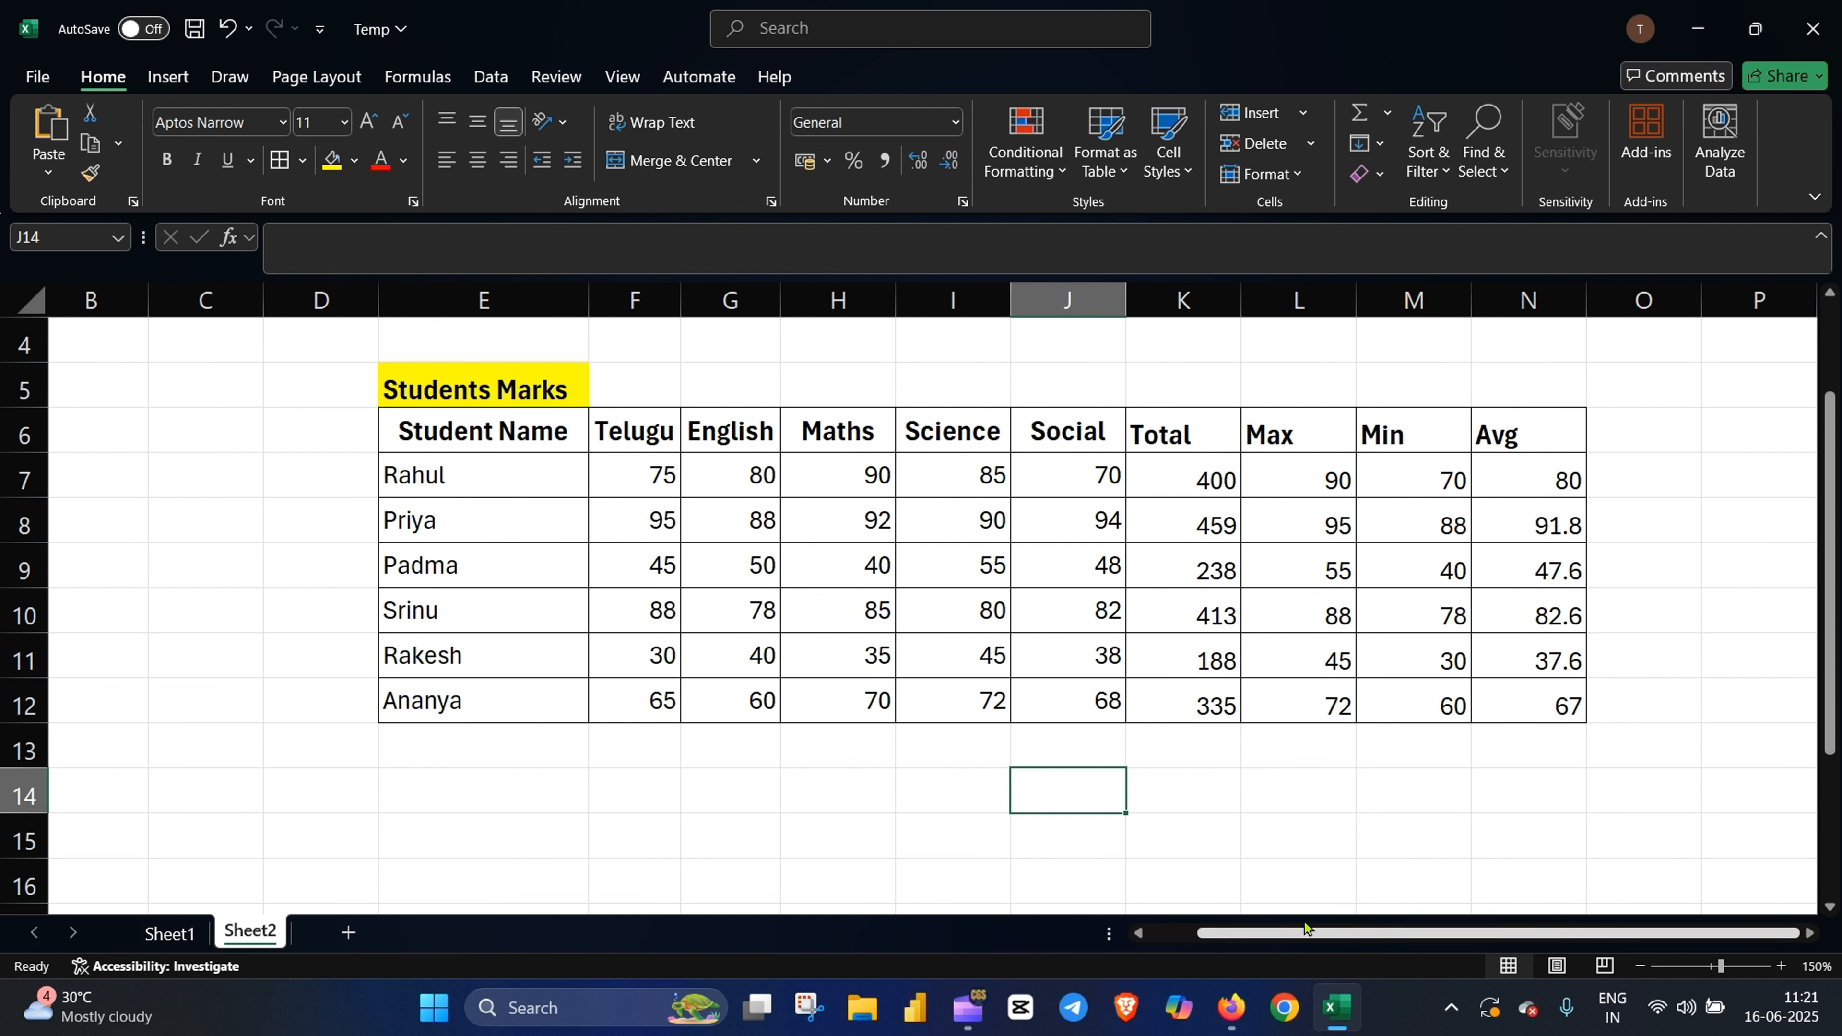
left_click(1391, 855)
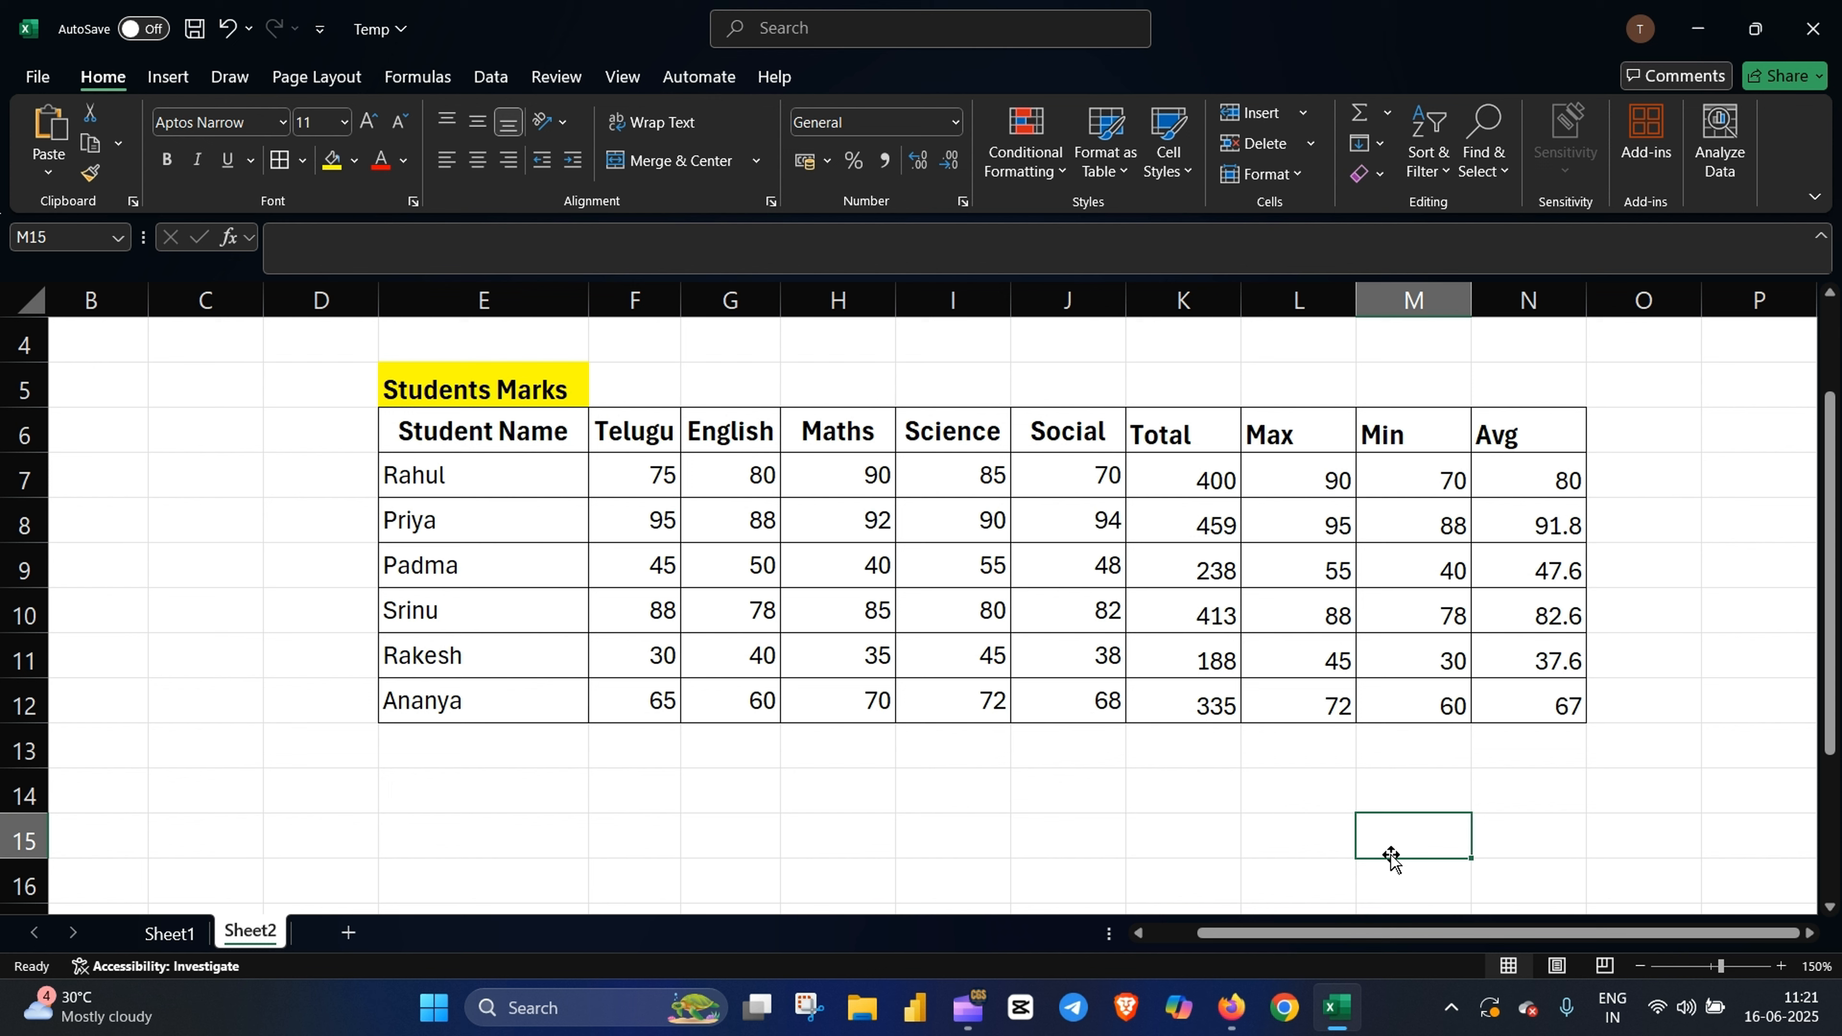